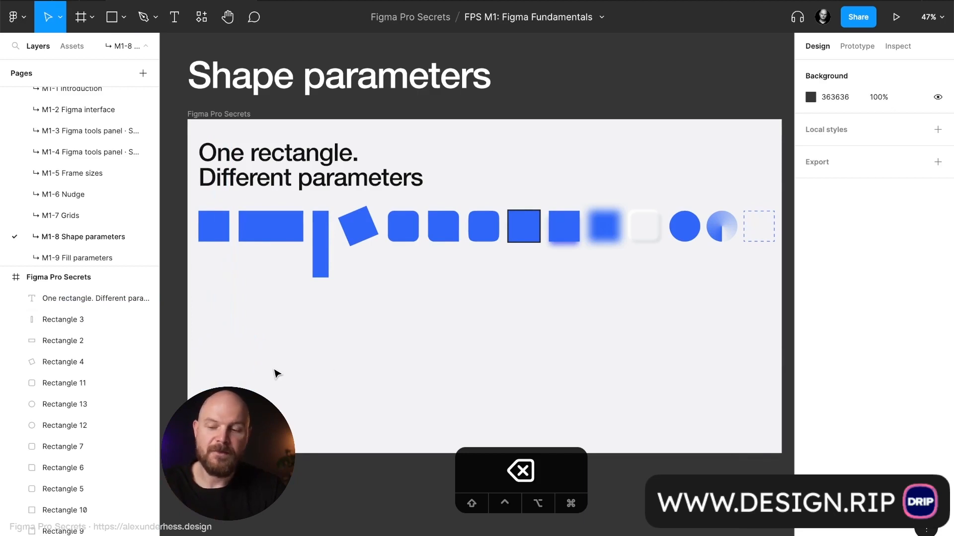
Place a 100 × 100 rectangle below the sample shapes in the frame, at about X 65, Y 694
key(r)
click(211, 326)
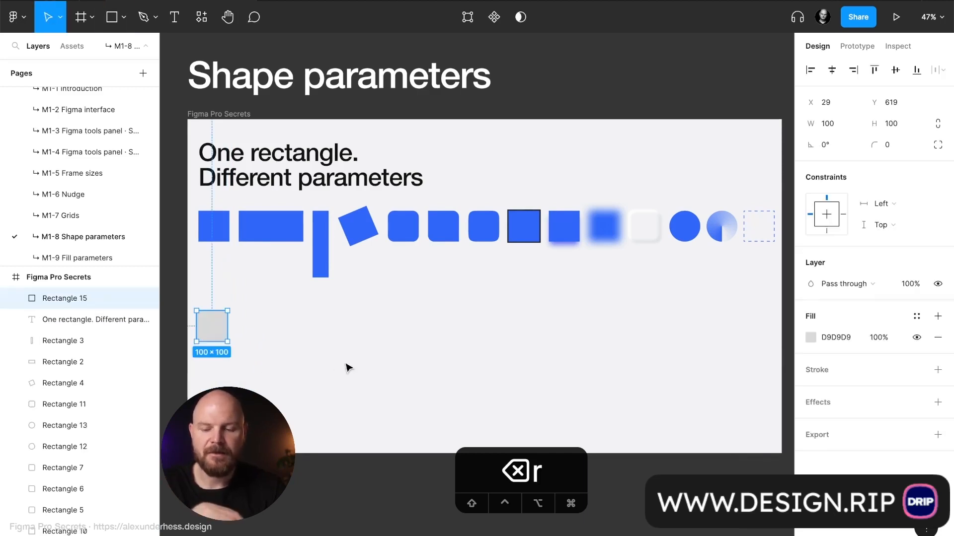
drag(210, 328, 221, 352)
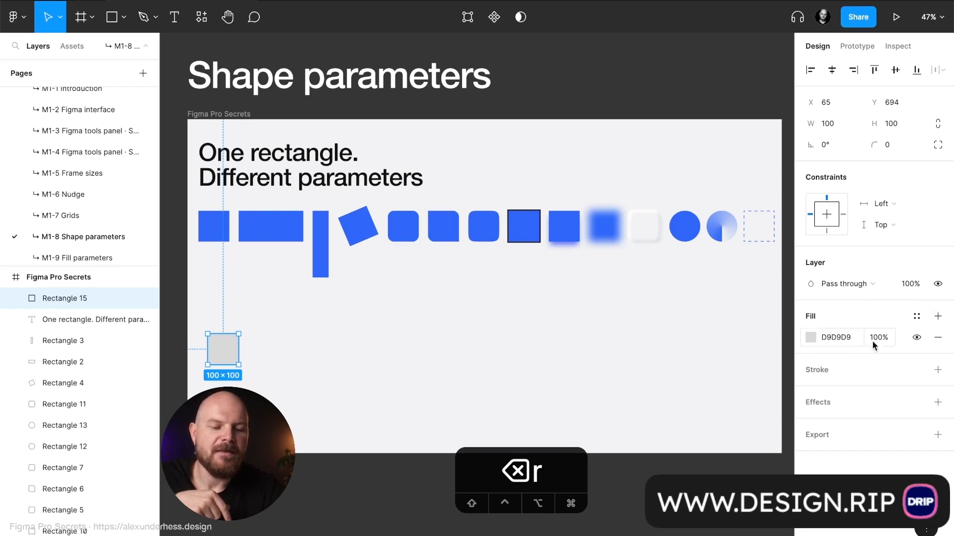
Change the new rectangle's solid fill to bright blue, 0072F8
click(810, 337)
click(737, 399)
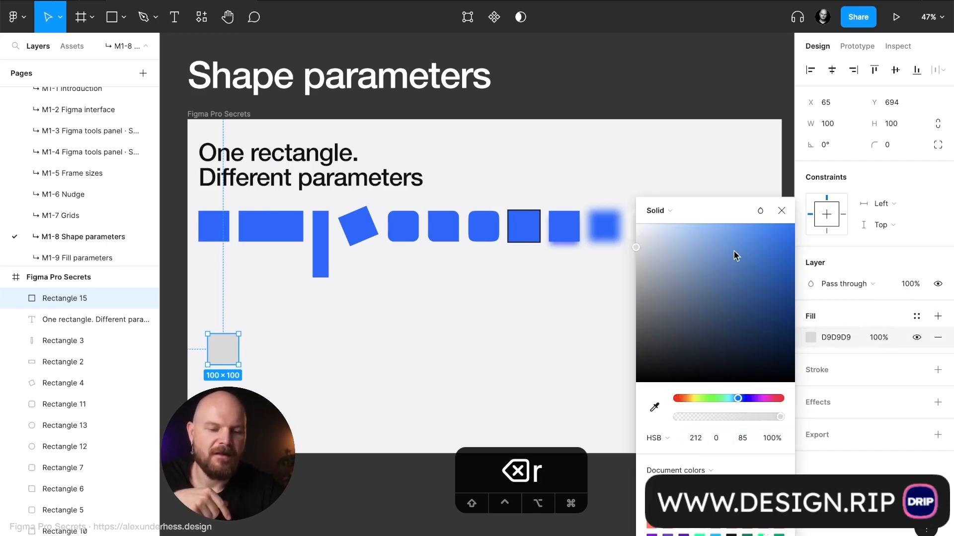
drag(736, 254, 795, 229)
key(Escape)
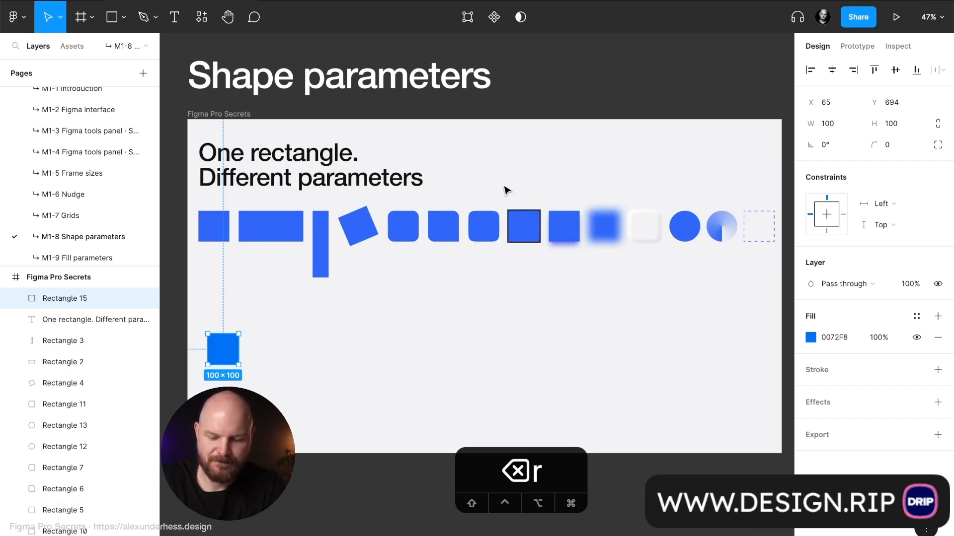
Outline the last seven sample shapes with an unfilled rectangle about 878 × 295 and a 10-pixel inside stroke
key(r)
mouse_move(503, 180)
mouse_down()
mouse_move(717, 282)
mouse_move(788, 278)
mouse_move(688, 271)
mouse_up()
key(shift+x)
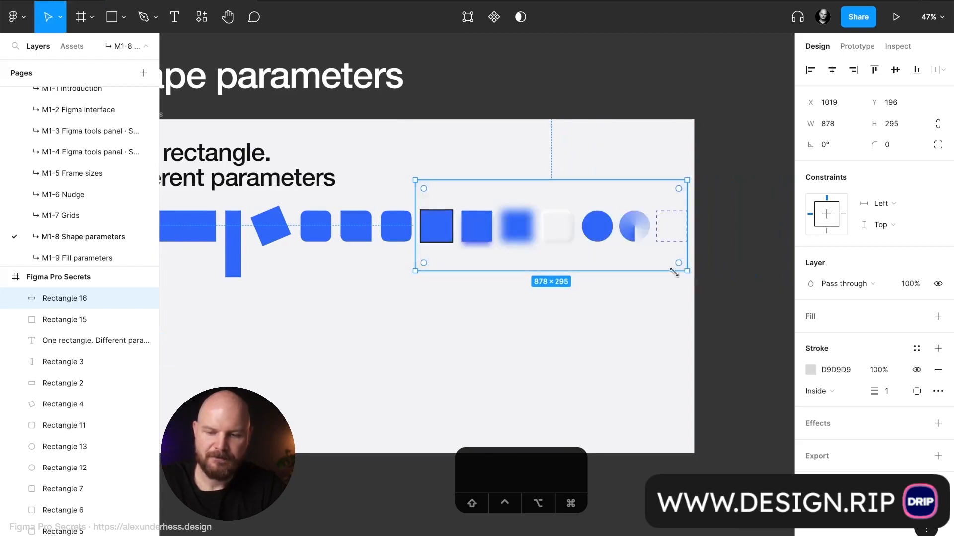
click(537, 138)
scroll(541, 145, left, 3)
click(550, 159)
click(884, 391)
text(10)
key(Return)
click(672, 391)
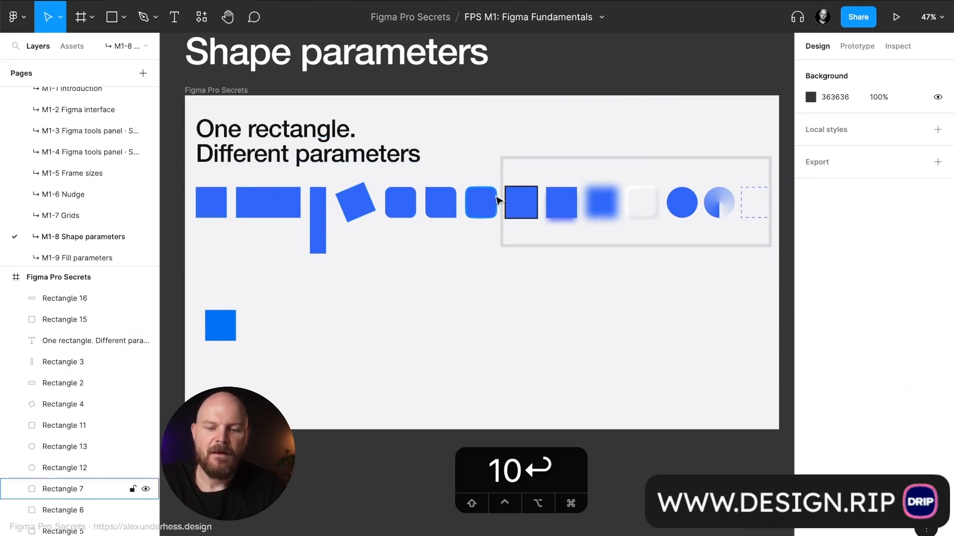
Delete the outline rectangle around the sample shapes
click(552, 159)
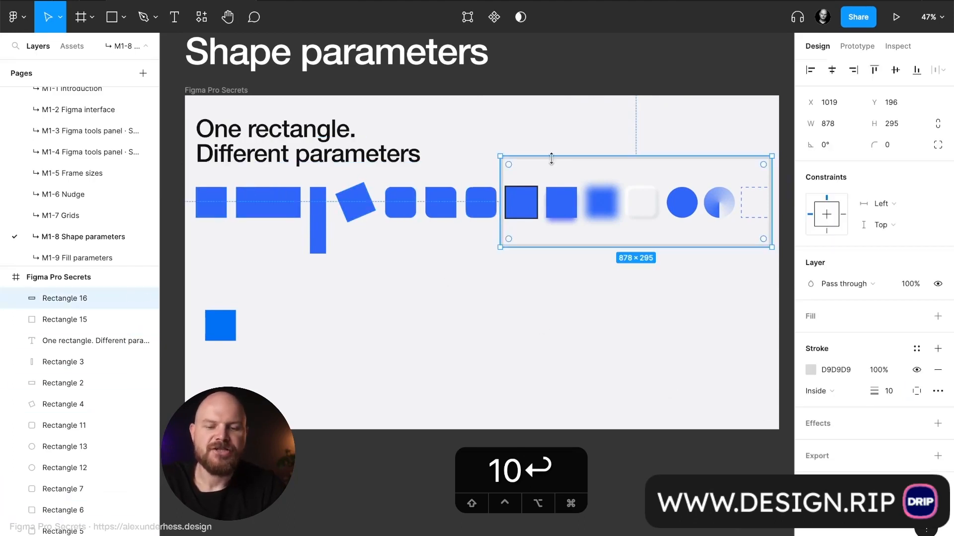
key(BackSpace)
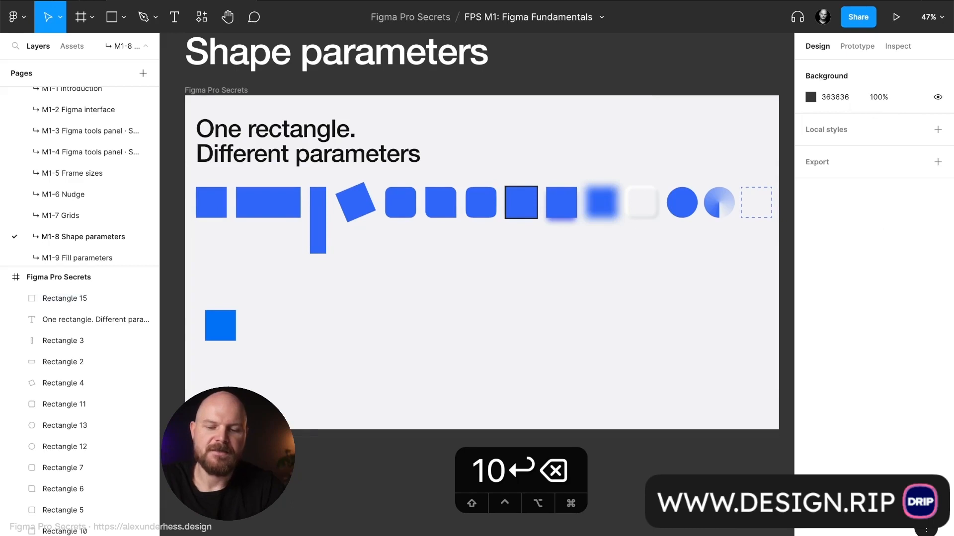
Move the bright blue square to about X 35, Y 662, and try stretching it to about 297 wide
click(224, 332)
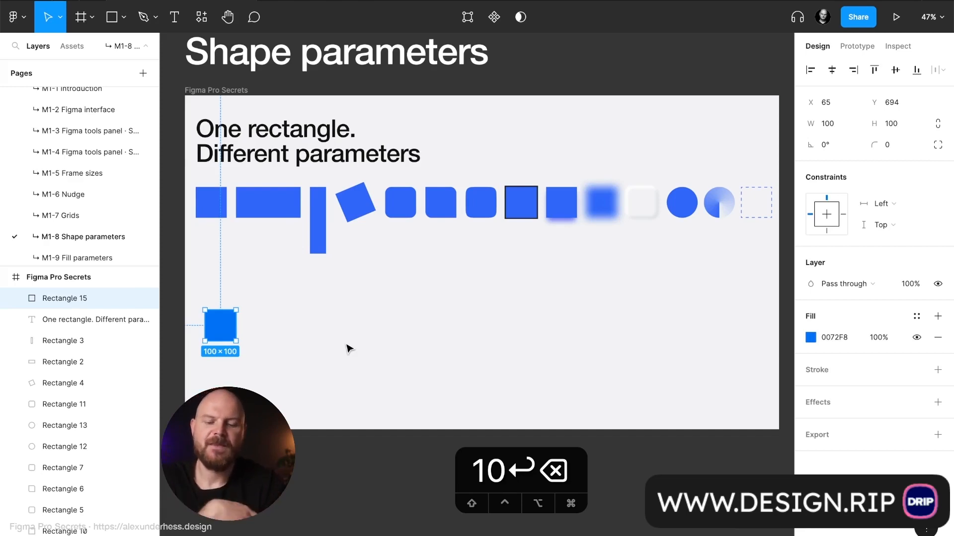
drag(235, 338, 226, 329)
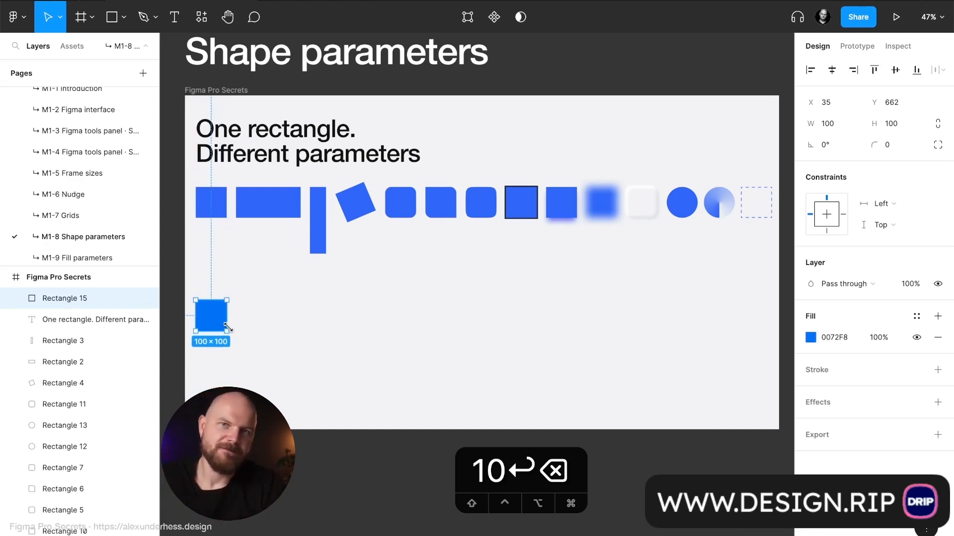
drag(227, 329, 288, 330)
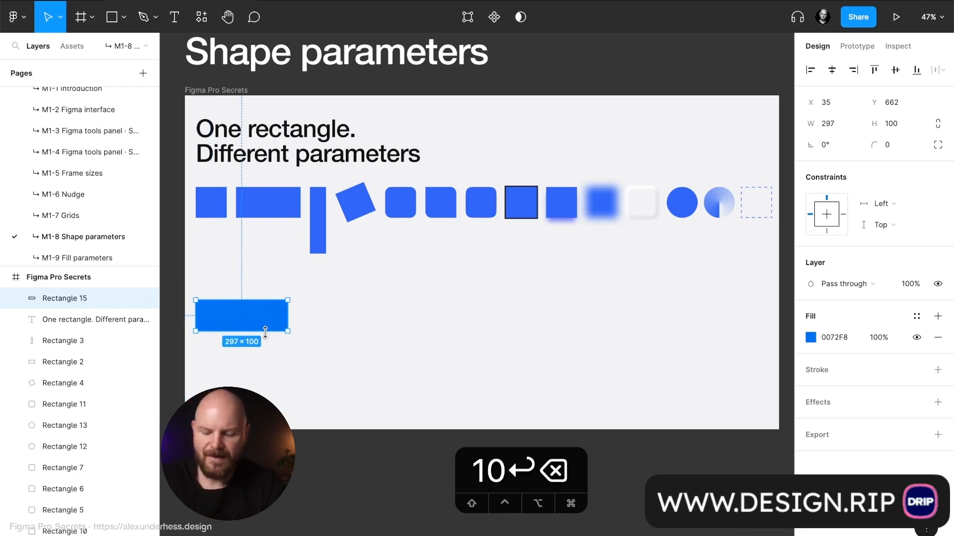
key(super+z)
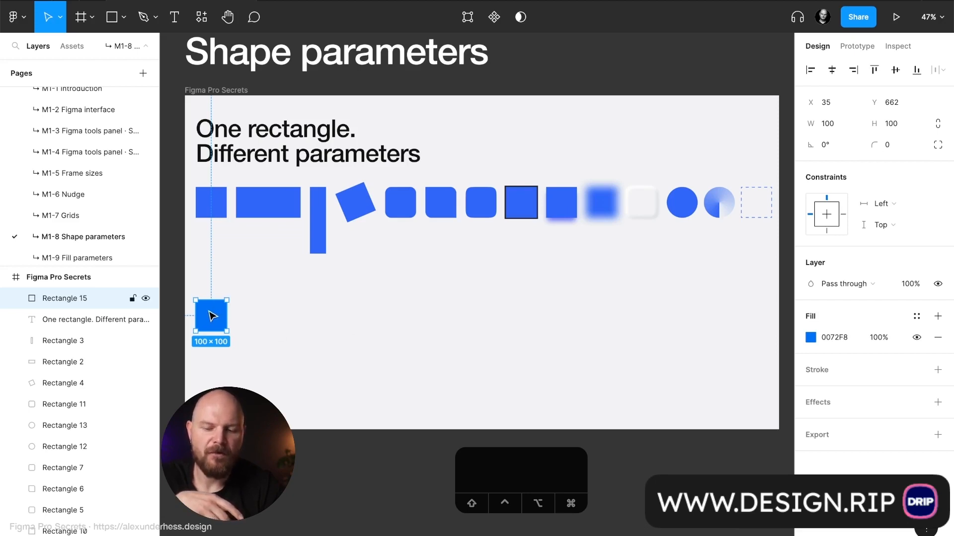
Move the bright blue square to about X 115, Y 673, and nudge it upward in one-pixel steps
drag(213, 316, 236, 324)
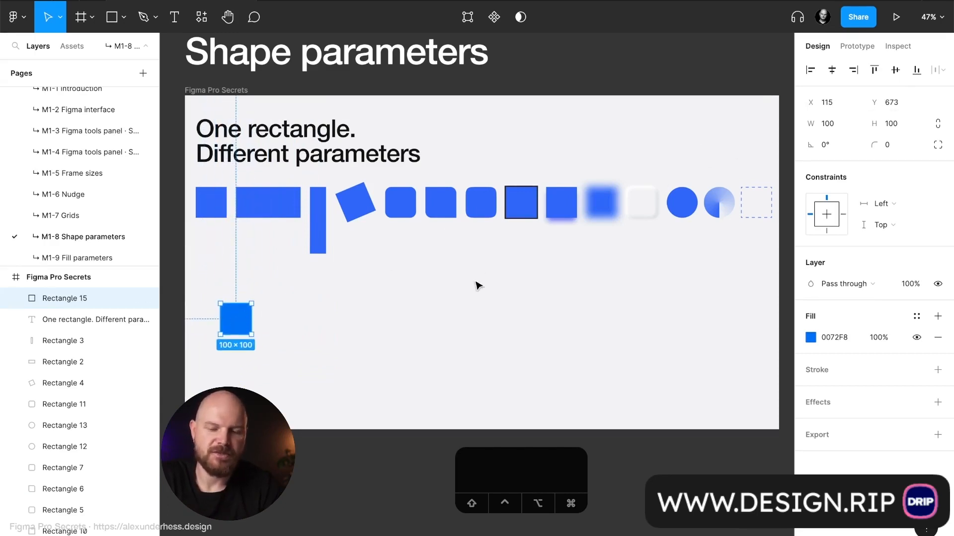
key(Up)
key(Up)
key(Up)
key(Up)
key(Up)
key(Up)
key(Up)
key(Up)
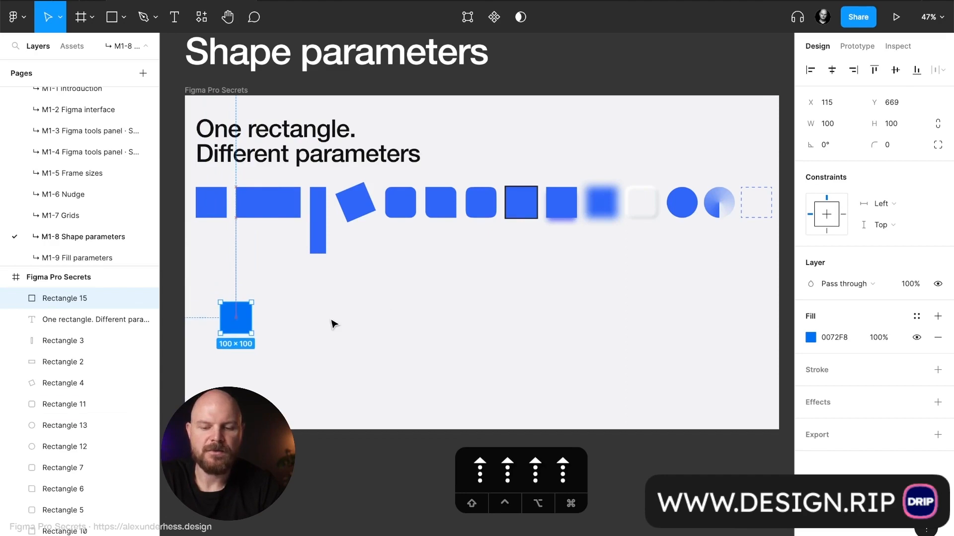
Nudge the bright blue square down, right and back left in one-pixel steps to X 115, Y 672
key(Down)
key(Down)
key(Down)
key(Down)
key(Down)
key(Down)
key(Down)
key(Right)
key(Right)
key(Right)
key(Right)
key(Right)
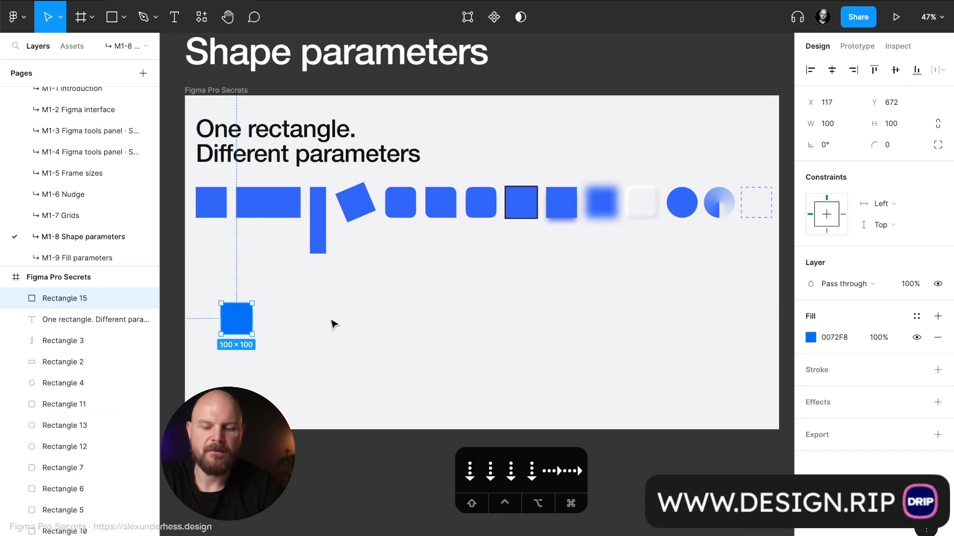
key(Left)
key(Left)
key(Left)
key(Left)
key(Left)
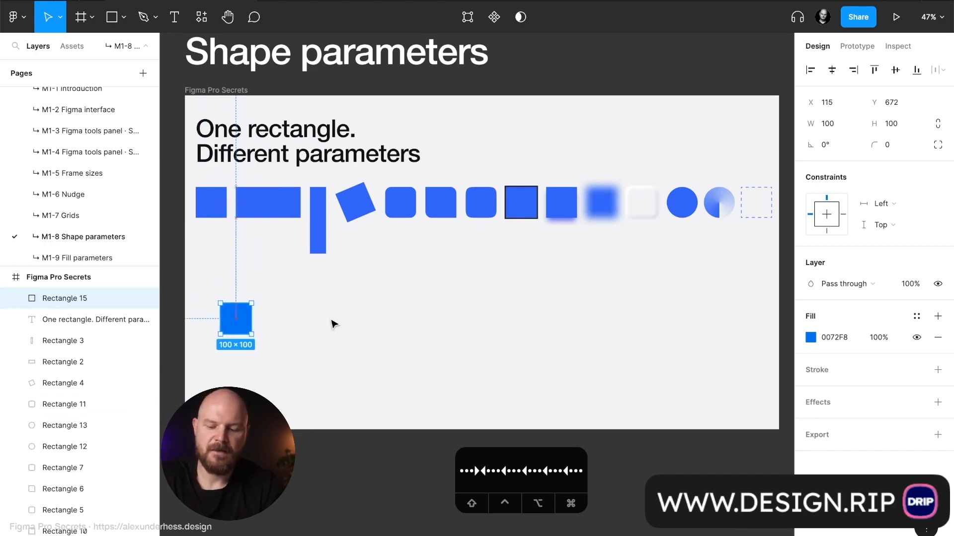
Nudge the bright blue square up and down in 10-pixel steps, ending at Y 692
key(shift+Up)
key(shift+Up)
key(shift+Down)
key(shift+Down)
key(shift+Down)
key(shift+Down)
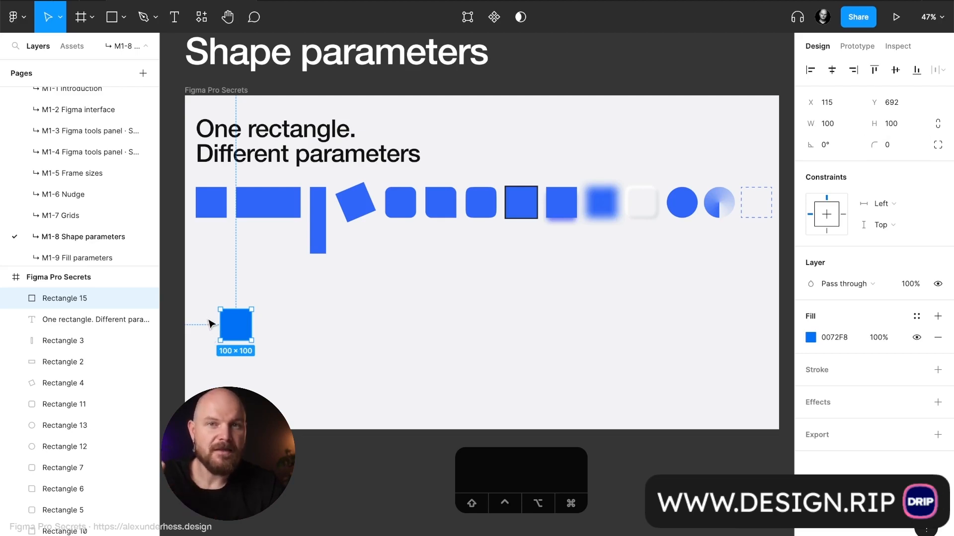
Try rotating the bright blue square from its top-right corner
scroll(211, 315, up, 5)
scroll(198, 296, left, 3)
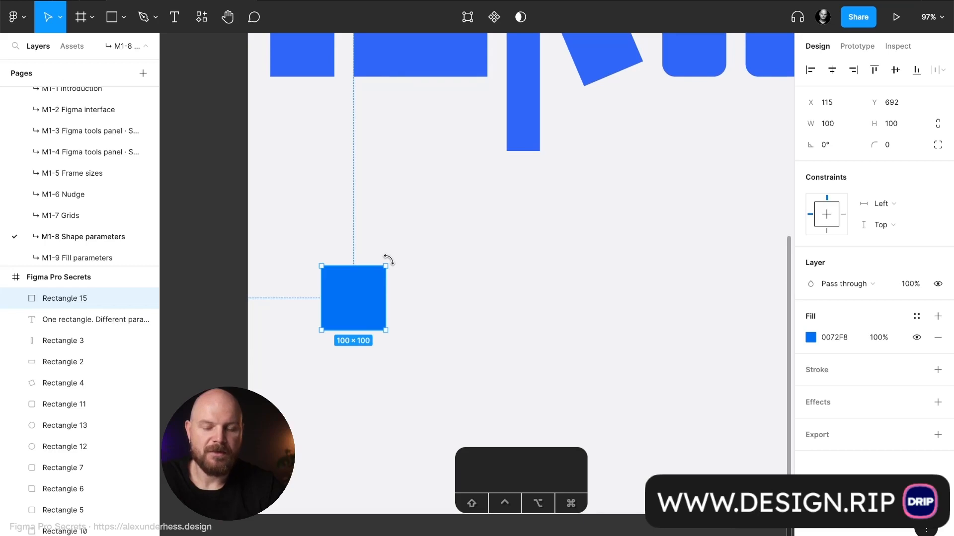
mouse_move(383, 251)
mouse_down()
mouse_move(375, 249)
mouse_move(389, 263)
mouse_move(376, 252)
mouse_move(388, 260)
mouse_move(336, 249)
mouse_move(389, 257)
mouse_up()
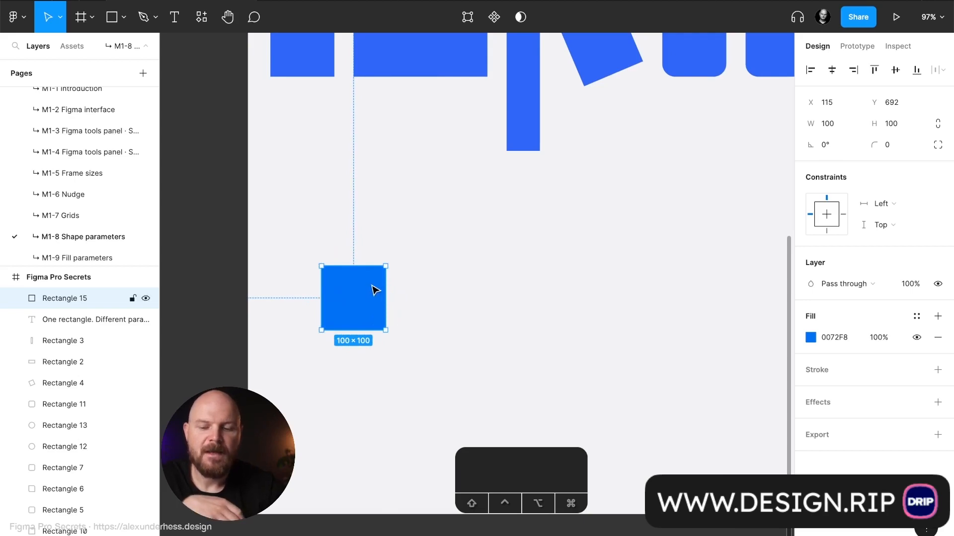
Round only the top-right corner of the bright blue square to a radius of 50
scroll(377, 283, up, 10)
scroll(421, 239, left, 5)
scroll(422, 239, down, 3)
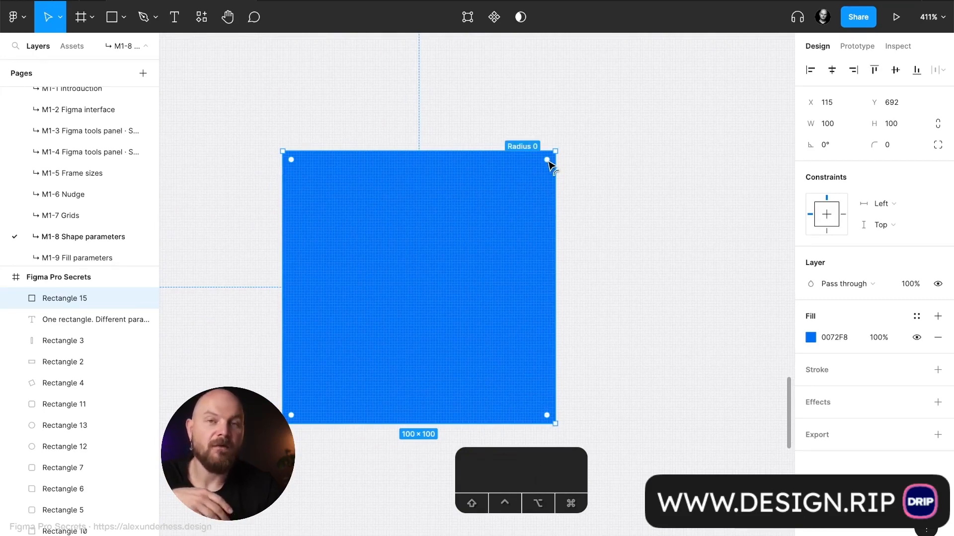
drag(547, 160, 571, 164)
mouse_move(548, 164)
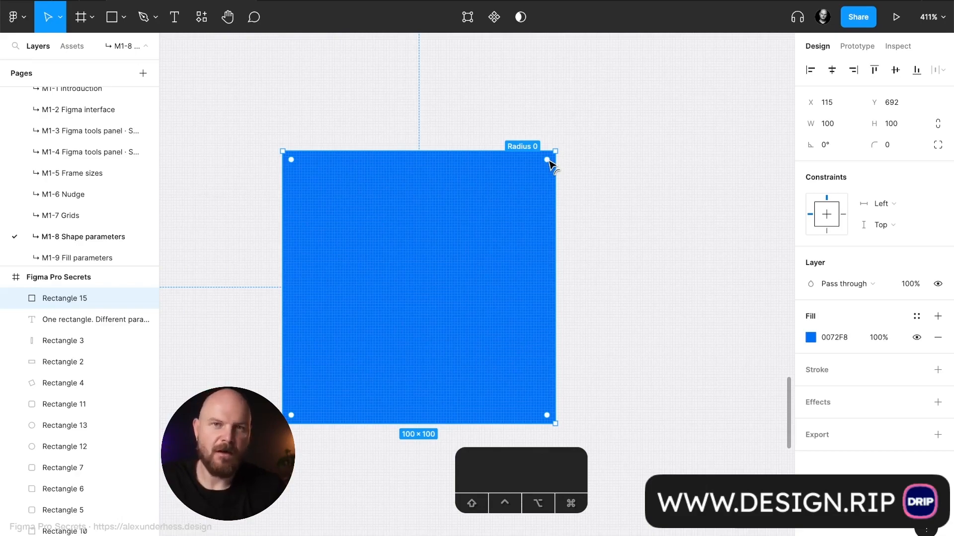
drag(548, 162, 403, 337)
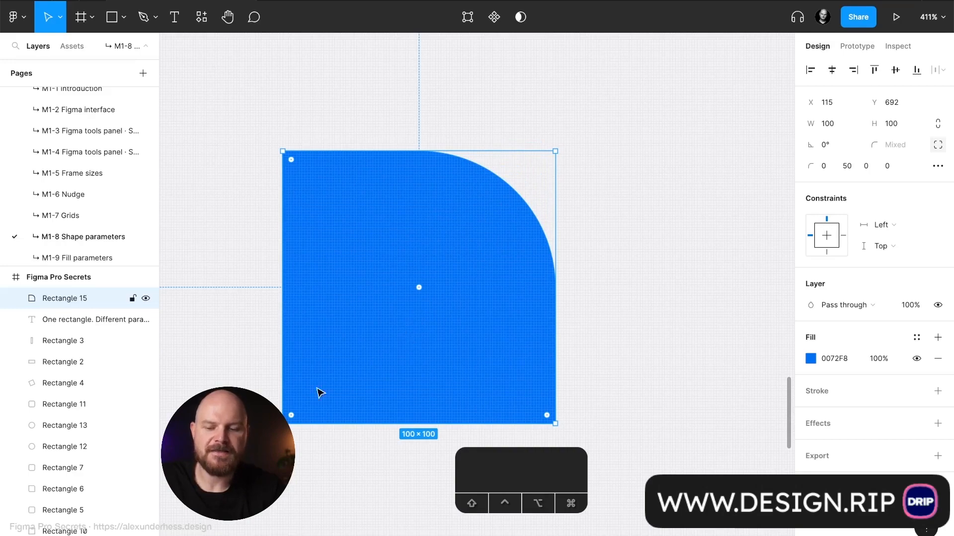
Set separate corner radii of about 40 bottom-left, 19 top-right, 15 bottom-right and 7 top-left
drag(291, 417, 413, 338)
drag(420, 290, 519, 221)
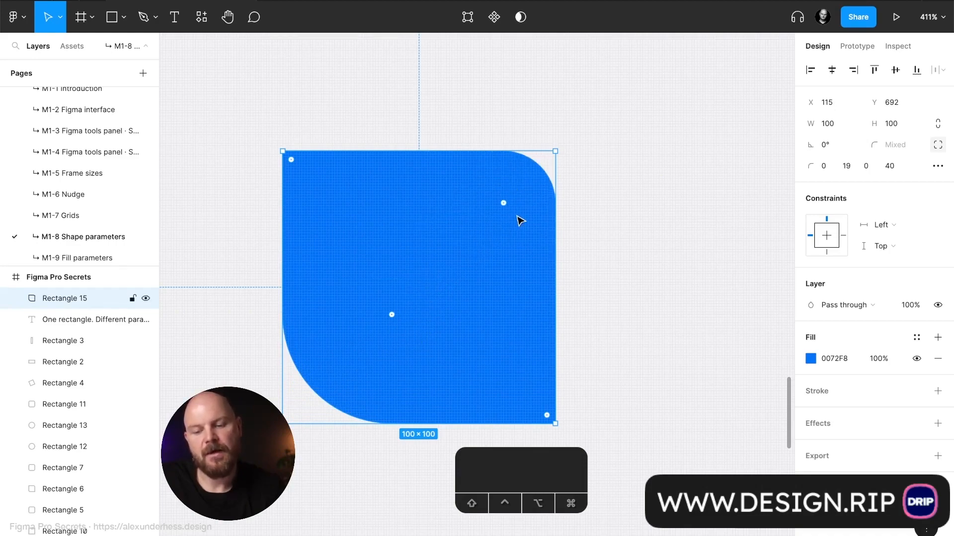
drag(546, 413, 516, 383)
drag(291, 159, 304, 174)
Remove the rounding from the bright blue shape's top-right corner only
click(451, 132)
click(473, 287)
drag(504, 203, 617, 204)
click(644, 236)
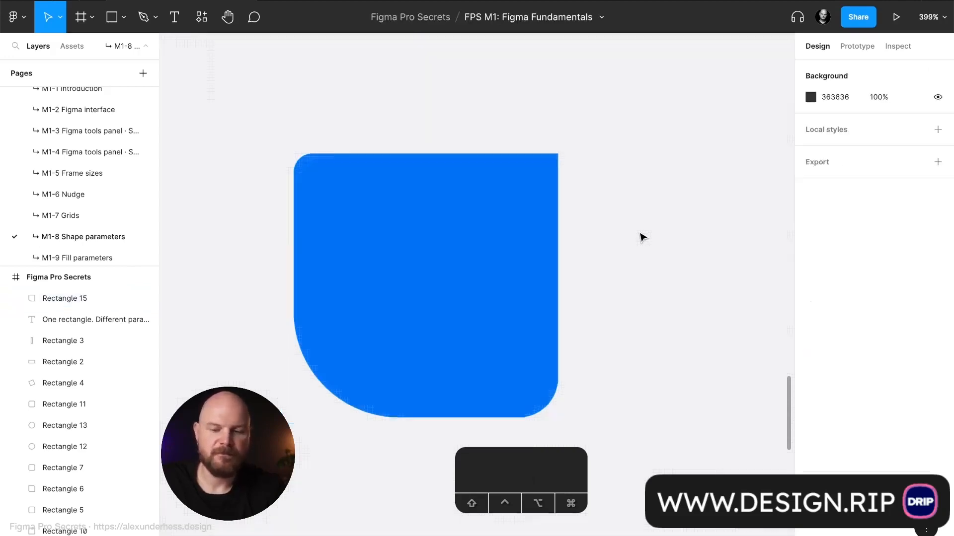
scroll(642, 237, down, 10)
scroll(642, 237, right, 5)
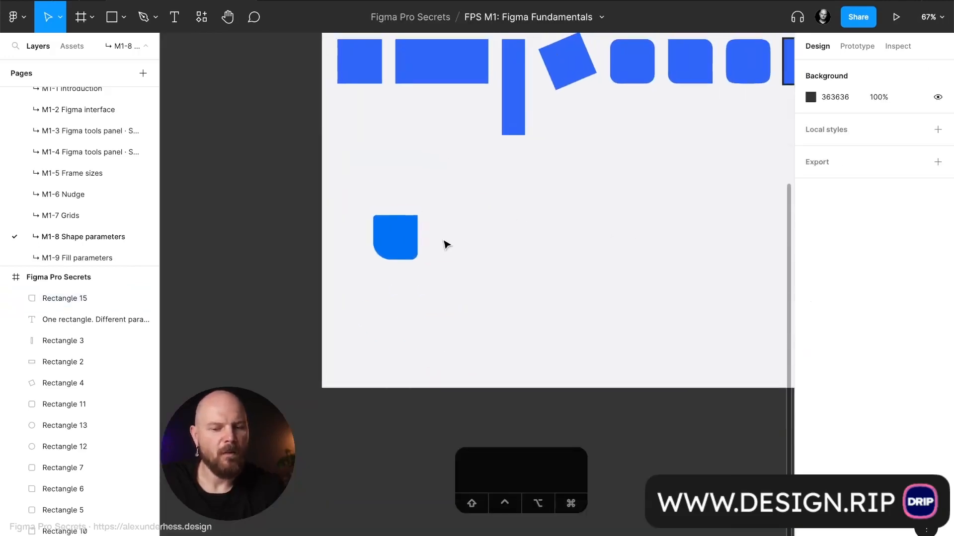
scroll(447, 244, up, 2)
scroll(446, 244, left, 1)
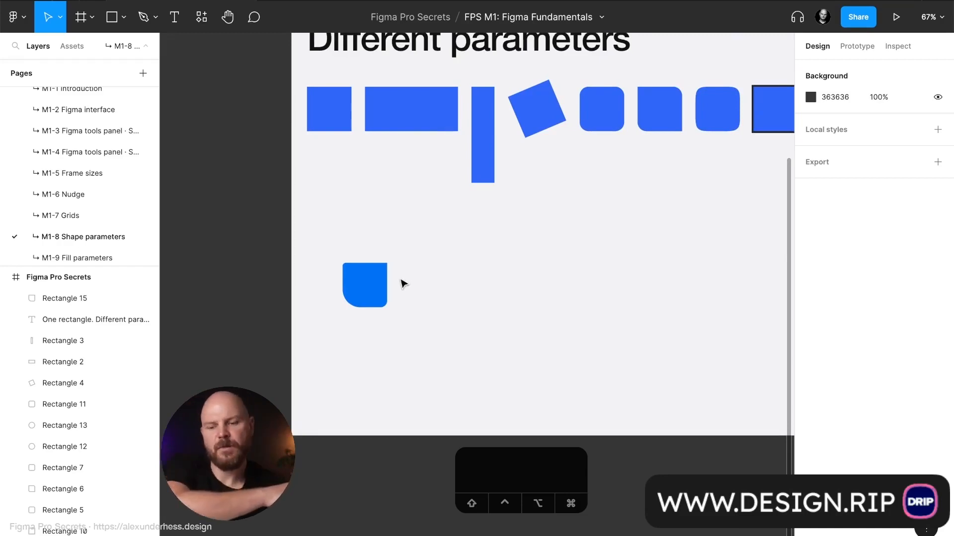
Reset all four corner radii of the bright blue shape to 0
click(380, 292)
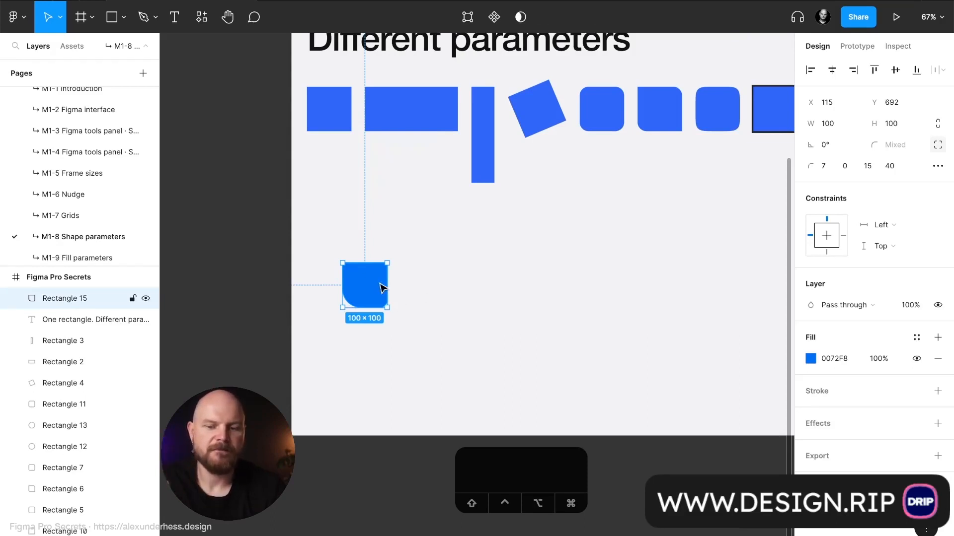
scroll(383, 288, up, 5)
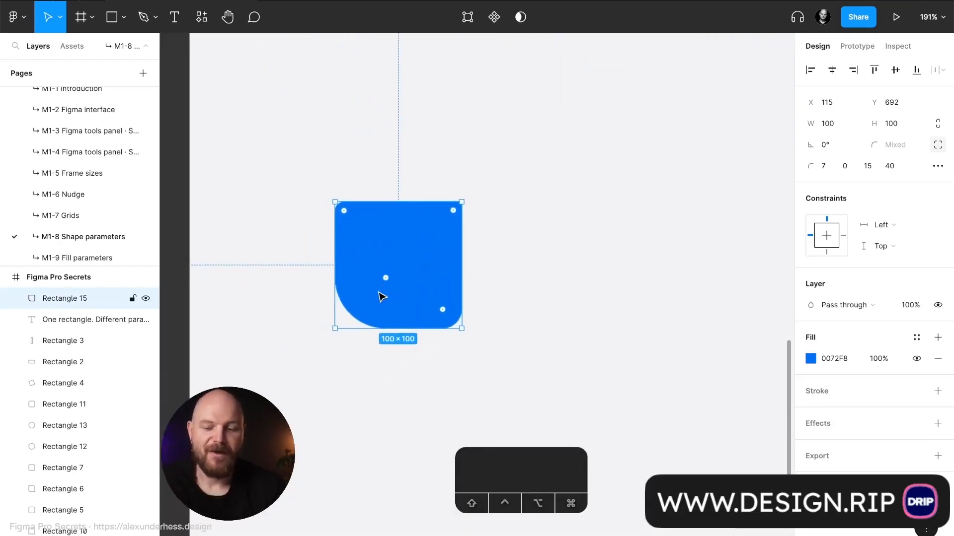
drag(385, 278, 321, 341)
click(548, 268)
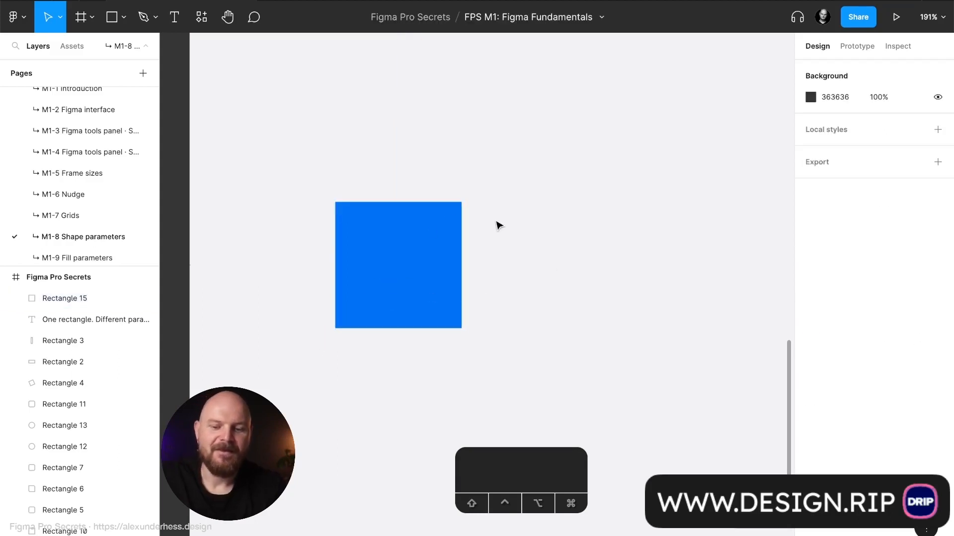
Resize the square to about 168 × 79 and scale it proportionally from its centre to about 228 × 107
click(455, 256)
mouse_move(461, 270)
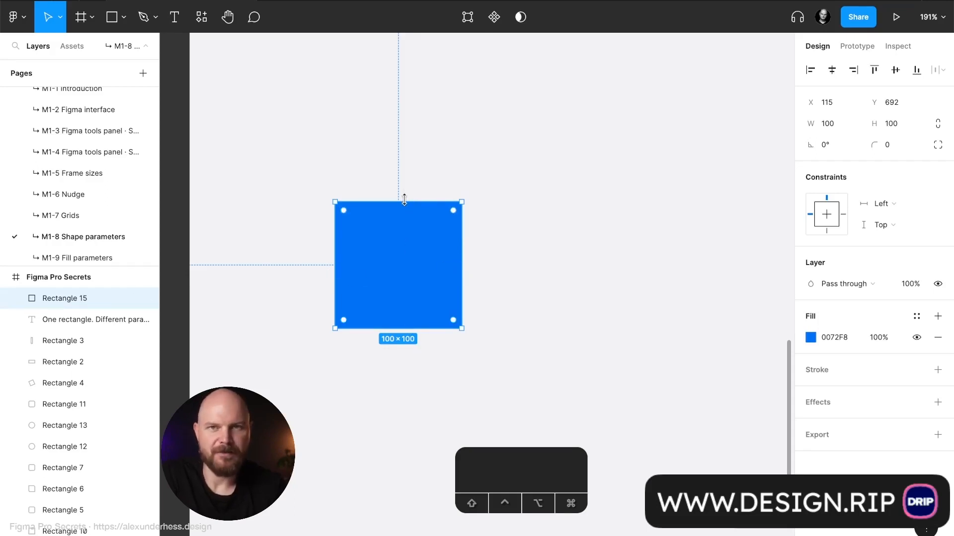
drag(461, 248, 548, 283)
drag(471, 323, 459, 284)
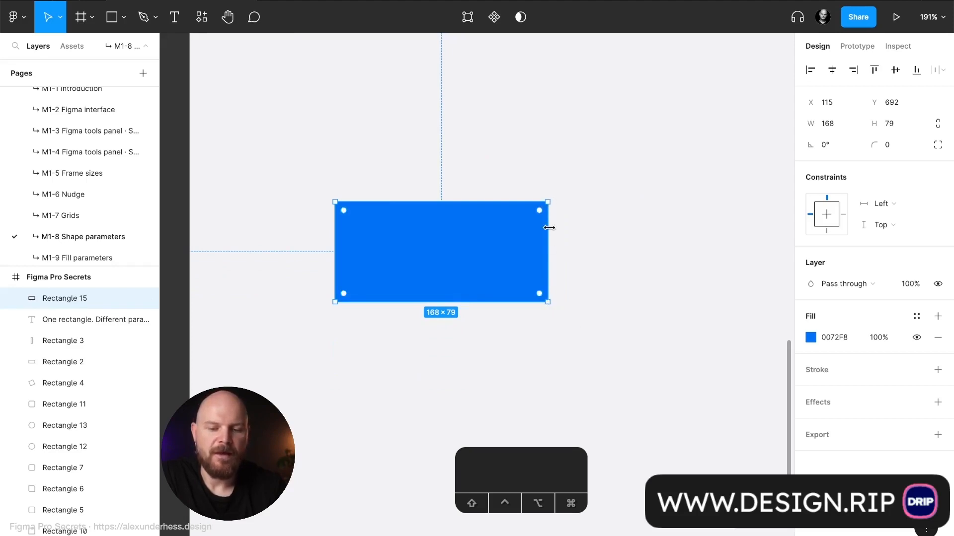
drag(549, 302, 566, 320)
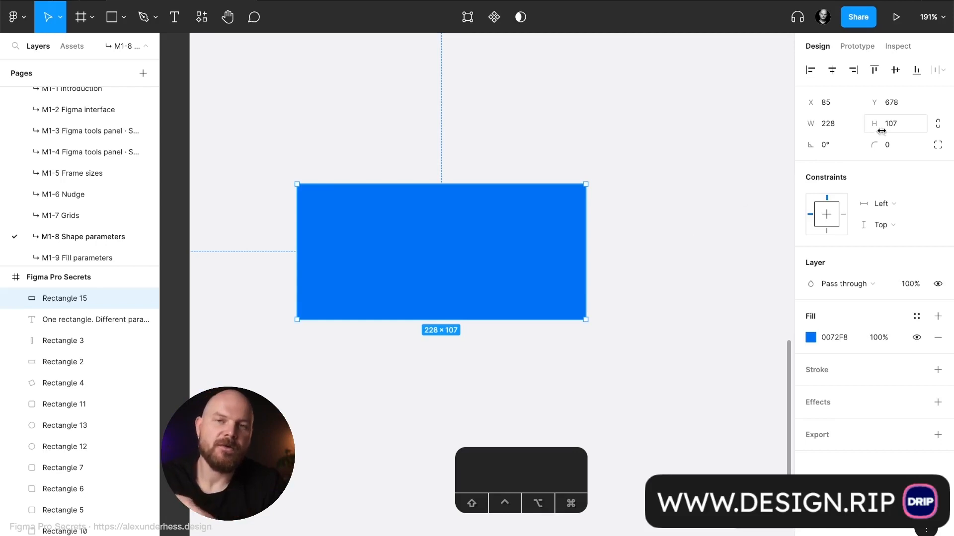
Resize the rectangle to 100 × 100 and widen it in one-pixel steps to 105
drag(585, 319, 397, 311)
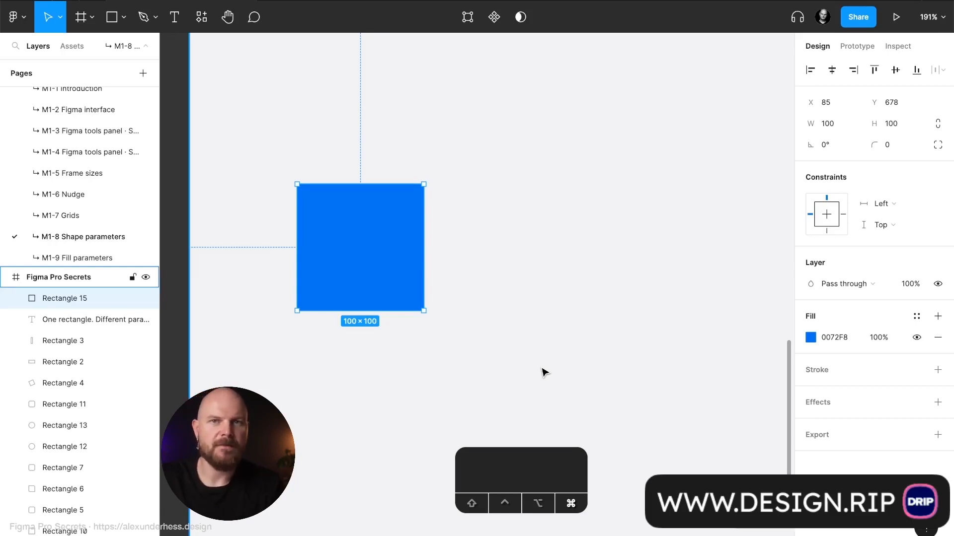
key(super+Right)
key(super+Right)
key(super+Right)
key(super+Right)
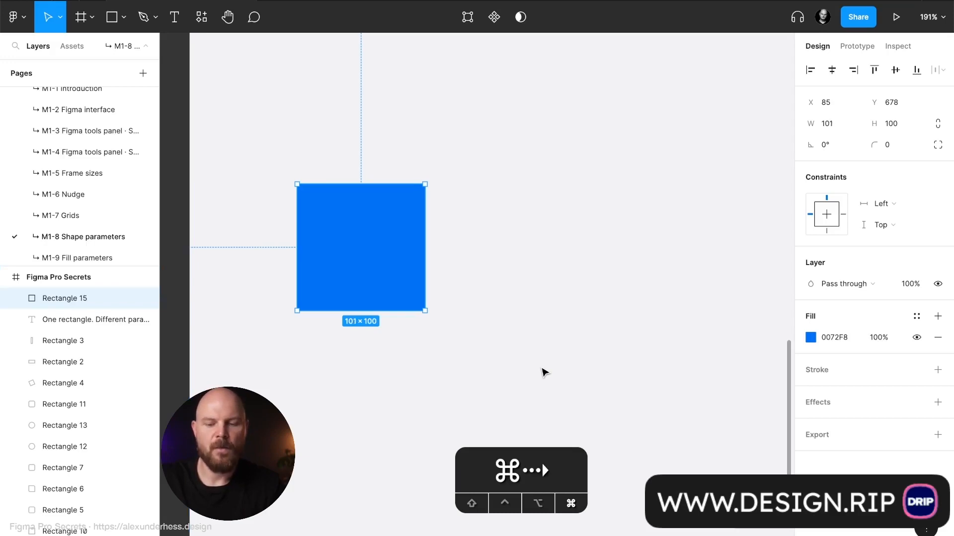
key(super+Right)
key(super+Right)
key(super+Right)
key(super+Right)
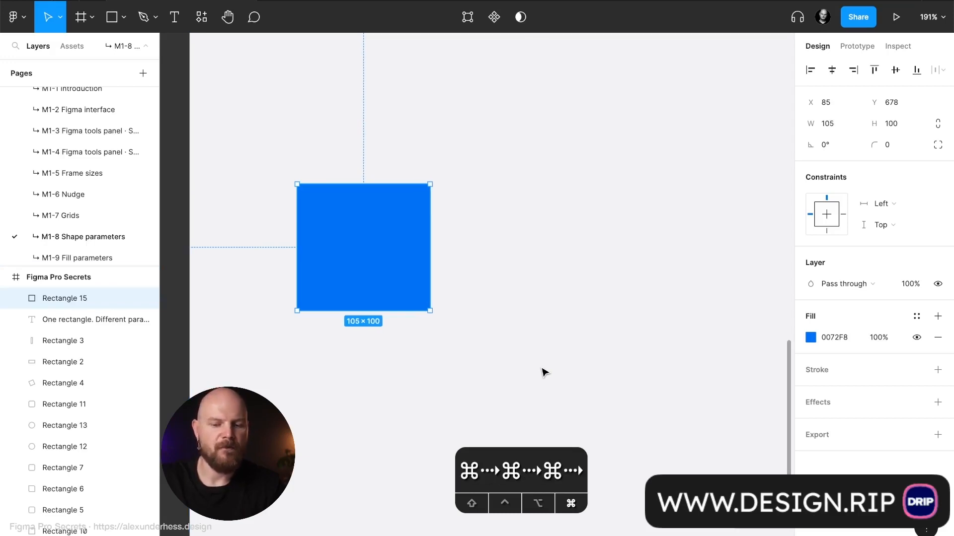
Widen the blue rectangle further in one-pixel steps, and narrow it back to a width of 100
key(super+Right)
key(super+Right)
key(super+Right)
key(super+Right)
key(super+Right)
key(super+Right)
key(super+Right)
key(super+Right)
key(super+Right)
key(super+Right)
key(super+Right)
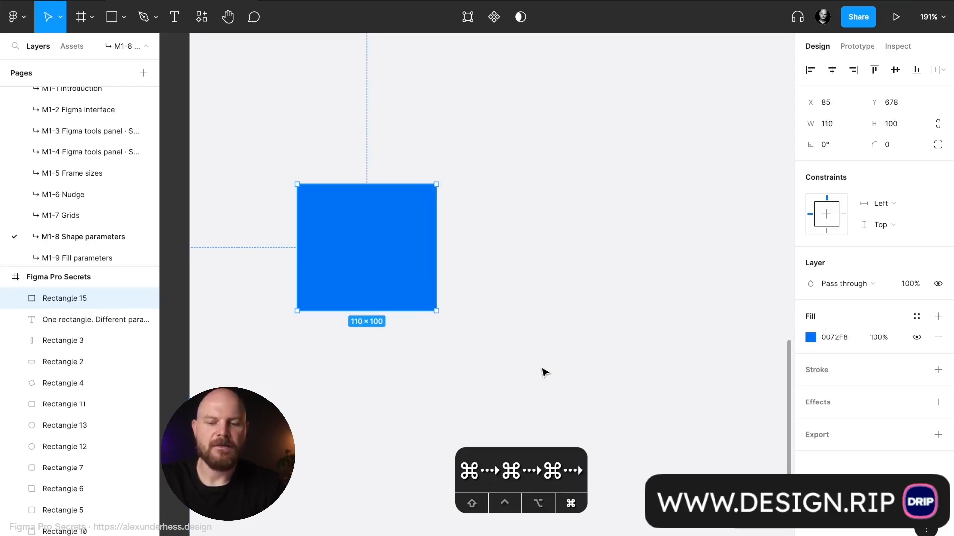
key(super+Right)
key(super+Left)
key(super+Left)
key(super+Left)
key(super+Left)
key(super+Left)
key(super+Left)
key(super+Left)
key(super+Left)
key(super+Left)
key(super+Left)
key(super+Left)
key(super+Left)
key(super+Left)
key(super+Left)
key(super+Left)
key(super+Left)
key(super+Left)
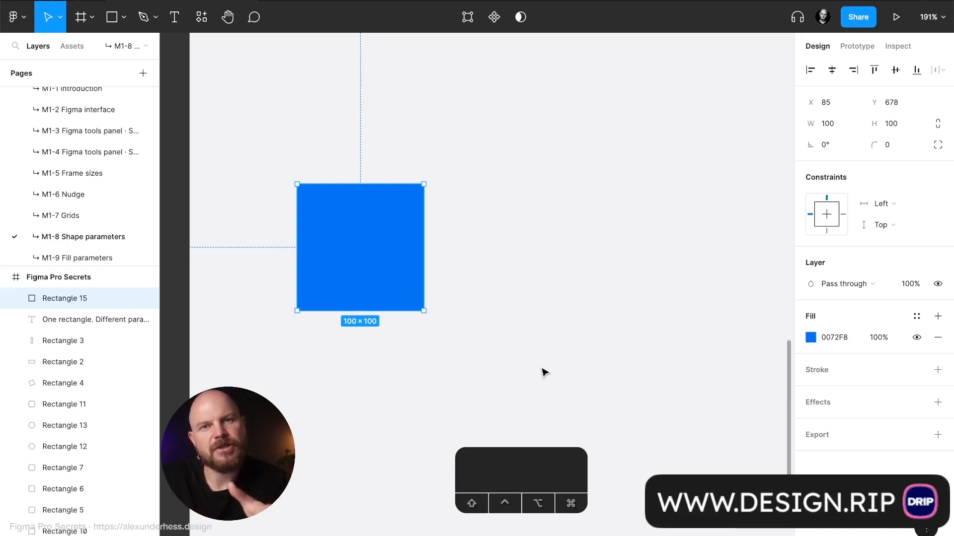
Draw a frame about 101 × 108 beside the blue square and adjust its width in one-pixel steps
key(f)
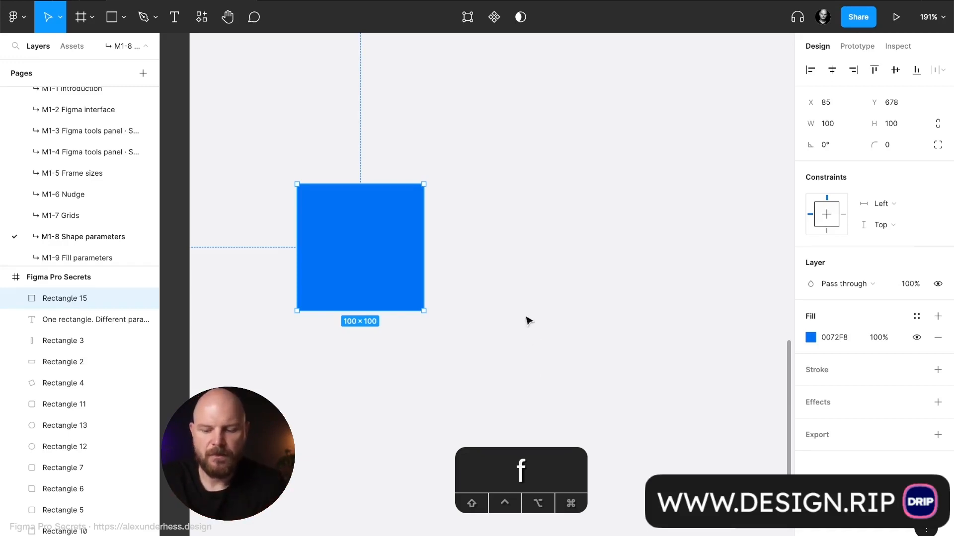
drag(504, 227, 632, 364)
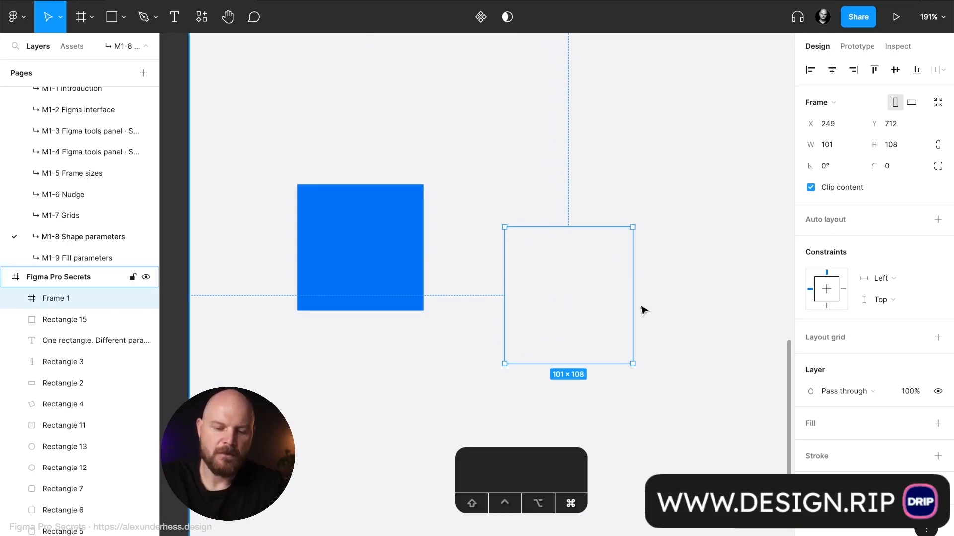
key(super+Right)
key(super+Right)
key(super+Right)
key(super+Right)
key(super+Right)
key(super+Left)
key(super+Left)
key(super+Left)
key(super+Left)
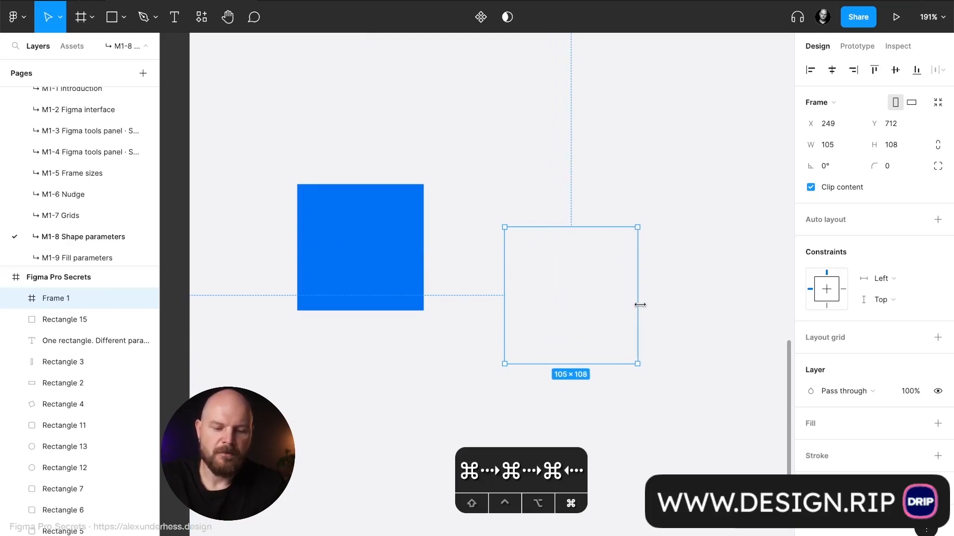
Resize the new frame in one-pixel steps to 107 × 109, and delete it
key(super+Right)
key(super+Right)
key(super+Right)
key(super+Down)
key(super+Down)
key(super+Down)
key(super+Down)
key(super+Up)
key(super+Up)
key(super+Up)
key(super+Left)
key(super+Left)
key(super+Right)
key(super+Right)
key(super+Down)
key(super+Down)
key(super+Right)
key(super+Up)
key(super+Right)
key(super+Up)
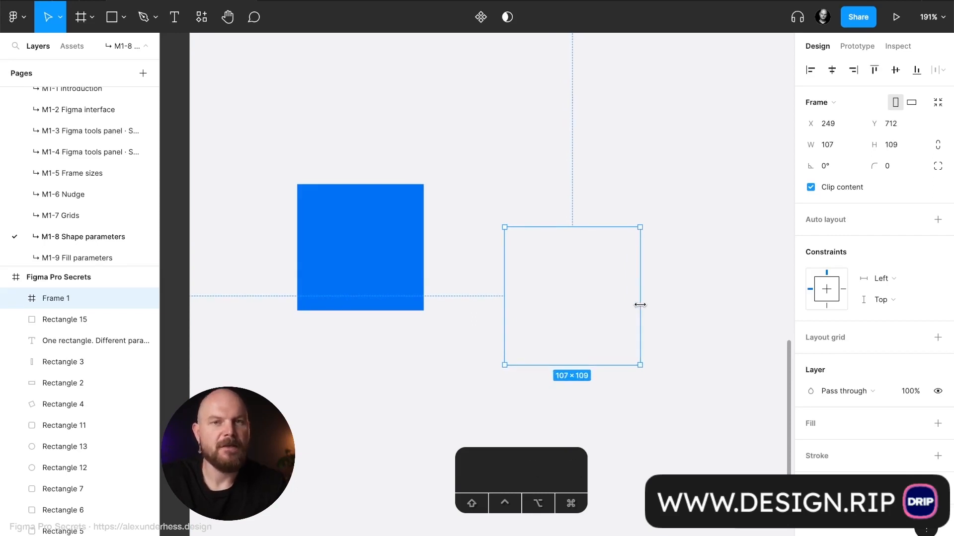
key(BackSpace)
Widen the blue square in ten-pixel steps to a width of 180
click(402, 273)
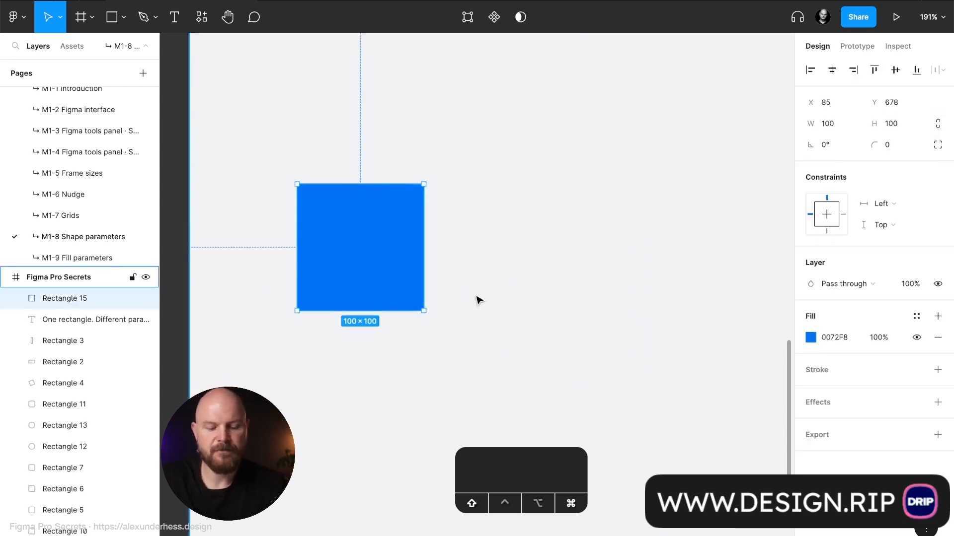
key(shift+super+Right)
key(shift+super+Right)
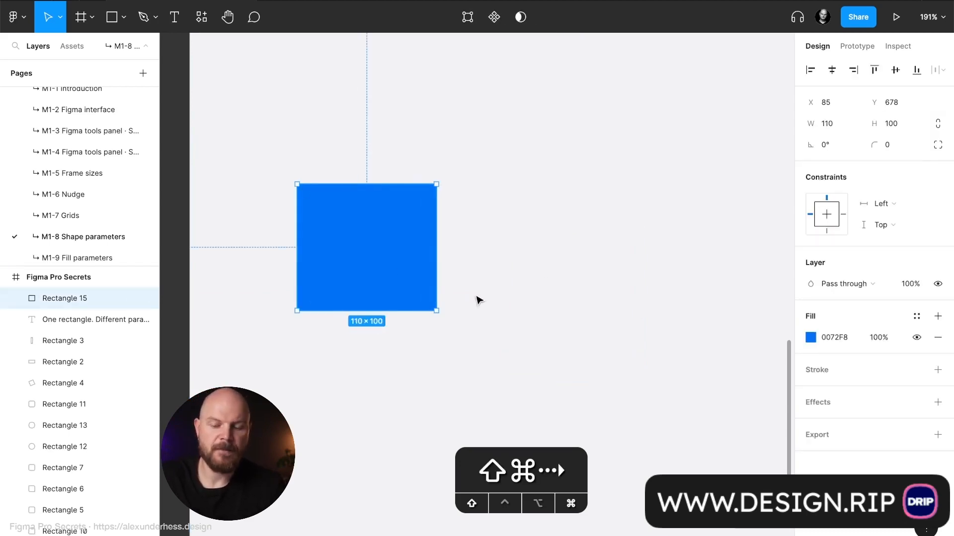
key(shift+super+Right)
key(shift+super+Right)
key(shift+super+Right)
key(shift+super+Right)
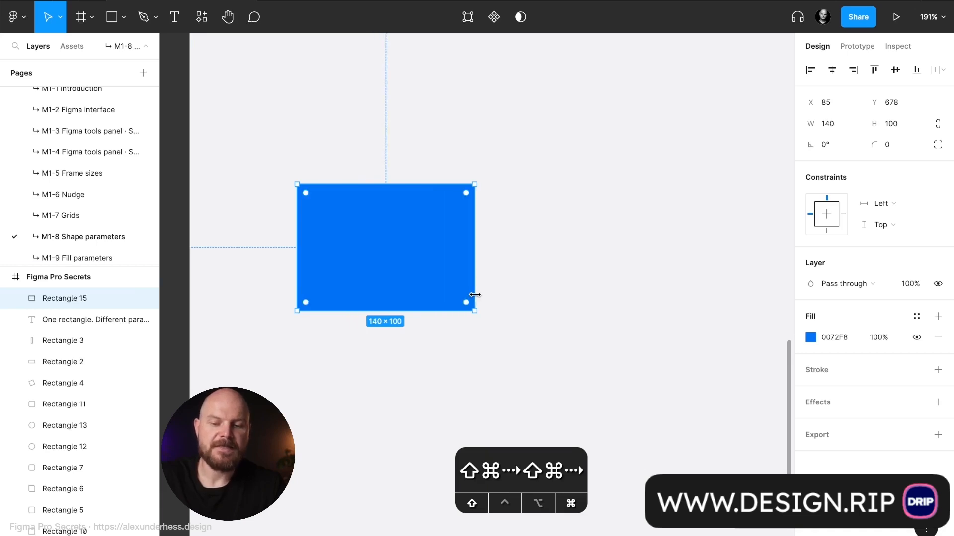
key(shift+super+Right)
key(shift+super+Right)
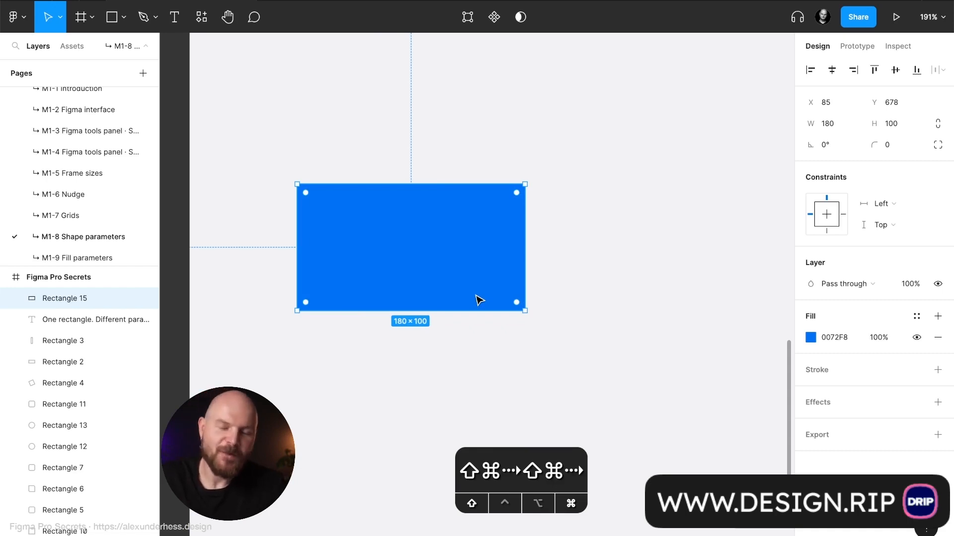
Vary the rectangle's height and width in ten-pixel steps, ending at 190 × 110
key(shift+super+Down)
key(shift+super+Down)
key(shift+super+Down)
key(shift+super+Down)
key(shift+super+Up)
key(shift+super+Up)
key(shift+super+Up)
key(shift+super+Right)
key(shift+super+Right)
key(shift+super+Right)
key(shift+super+Left)
key(shift+super+Left)
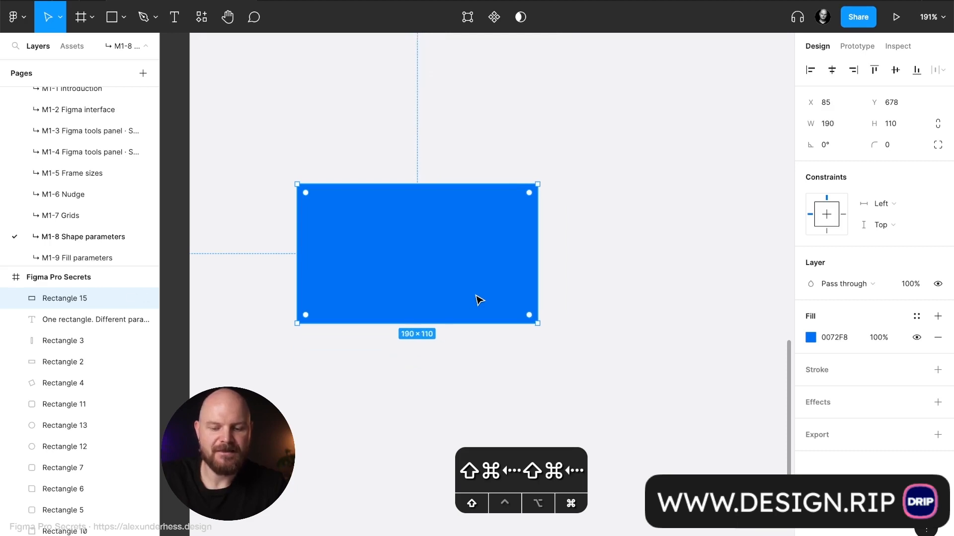
Widen the rectangle to 260 in ten-pixel steps, and to 262 in one-pixel steps
key(shift+super+Right)
key(shift+super+Right)
key(shift+super+Right)
key(shift+super+Right)
key(shift+super+Right)
key(shift+super+Right)
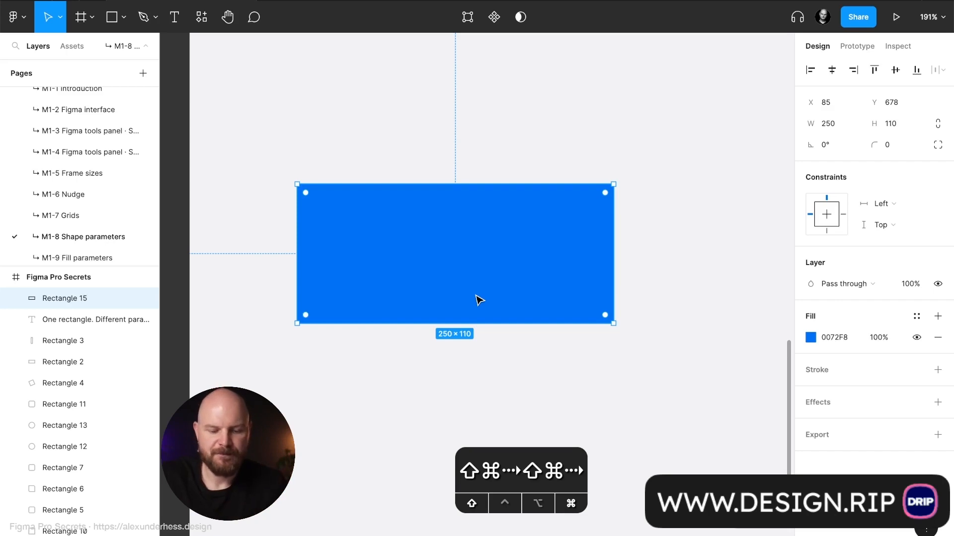
key(shift+super+Right)
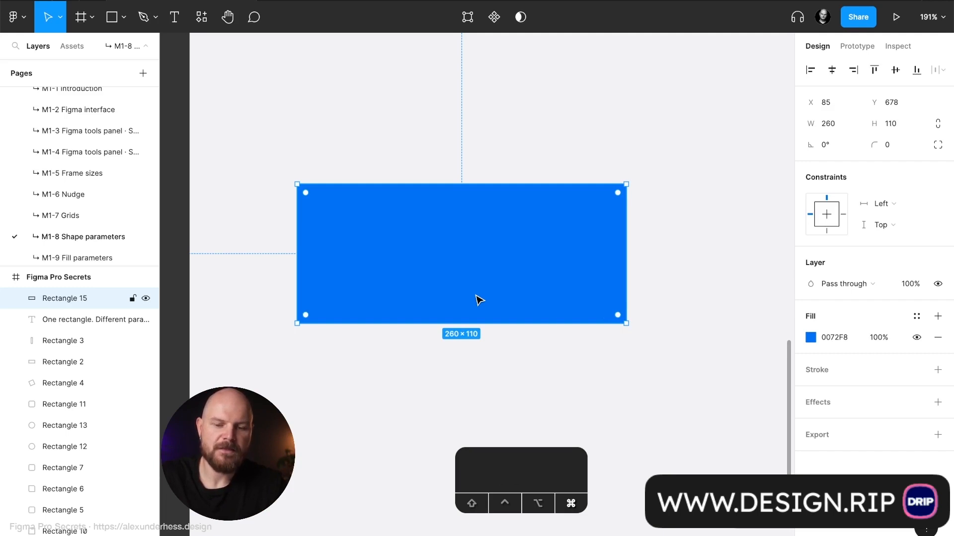
key(super+Right)
key(super+Right)
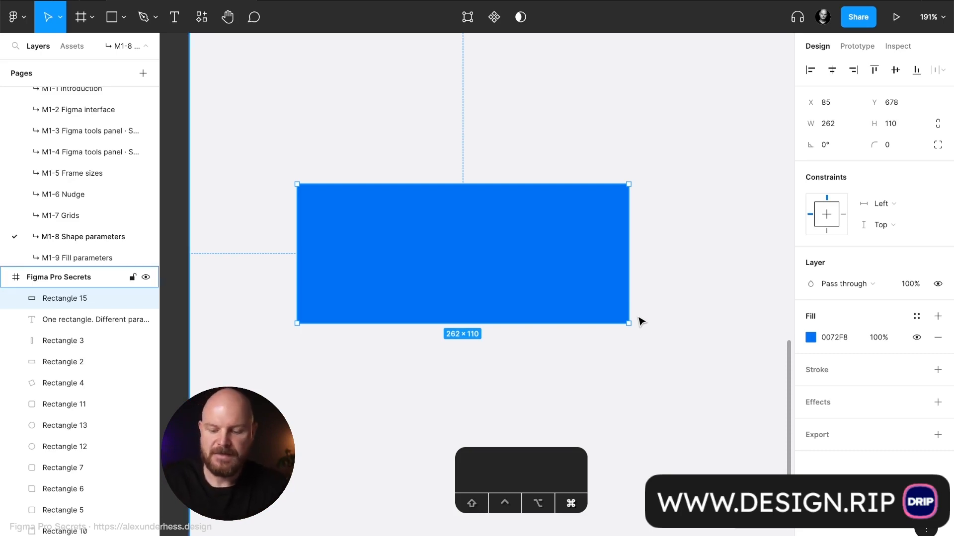
Increase the rectangle's height to 190 in ten-pixel steps, and reduce its size to 252 × 160
key(shift+super+Down)
key(shift+super+Down)
key(shift+super+Down)
key(shift+super+Down)
key(shift+super+Down)
key(shift+super+Down)
key(shift+super+Down)
key(shift+super+Down)
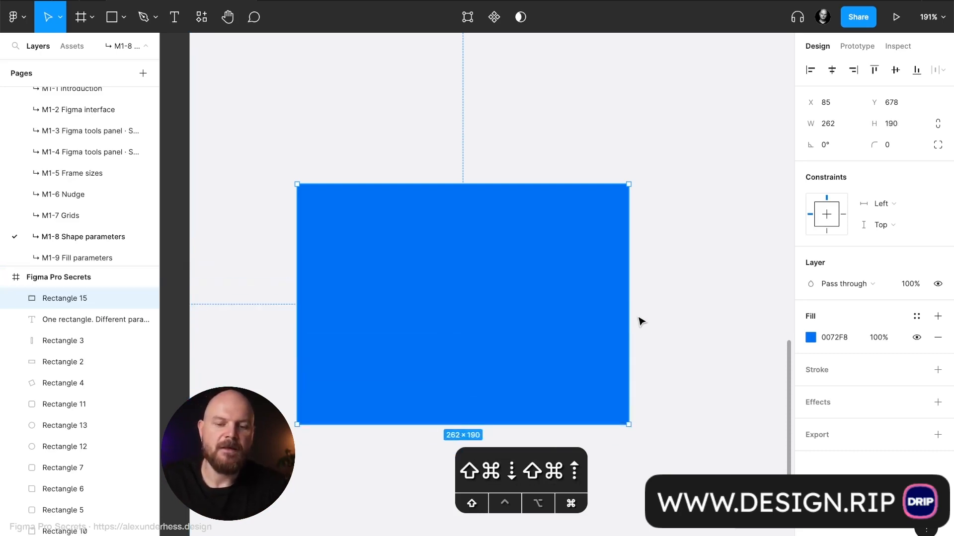
key(shift+super+Up)
key(shift+super+Up)
key(shift+super+Up)
key(shift+super+Left)
Shrink and stretch the rectangle repeatedly in ten-pixel steps, ending at 152 × 130
scroll(640, 322, down, 5)
scroll(641, 321, down, 2)
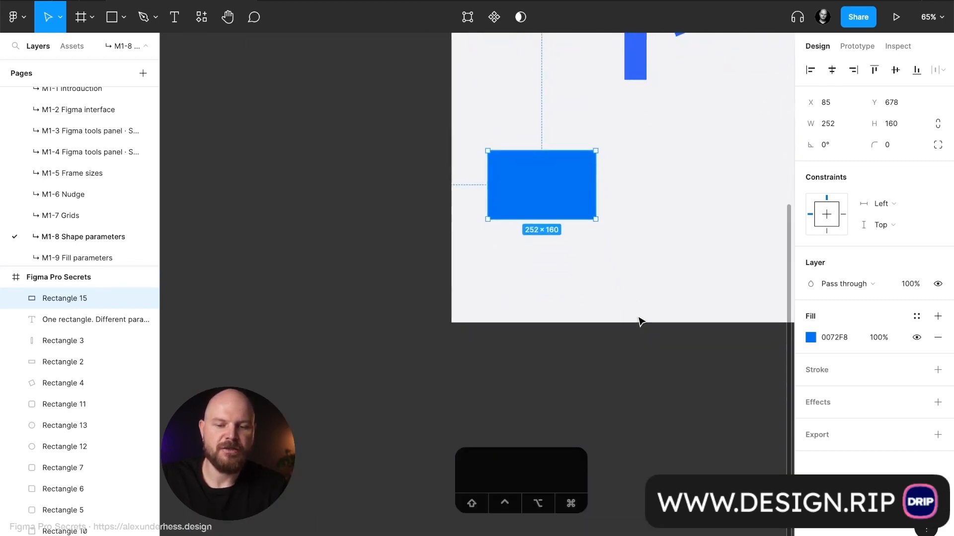
key(shift+super+Left)
key(shift+super+Left)
key(shift+super+Left)
key(shift+super+Up)
key(shift+super+Up)
key(shift+super+Up)
key(shift+super+Down)
key(shift+super+Down)
key(shift+super+Down)
key(shift+super+Down)
key(shift+super+Down)
key(shift+super+Down)
key(shift+super+Left)
key(shift+super+Left)
key(shift+super+Left)
key(shift+super+Right)
key(shift+super+Right)
key(shift+super+Right)
key(shift+super+Up)
key(shift+super+Up)
key(shift+super+Up)
key(shift+super+Up)
key(shift+super+Up)
key(shift+super+Up)
key(shift+super+Up)
key(shift+super+Up)
key(shift+super+Left)
key(shift+super+Left)
key(shift+super+Left)
key(shift+super+Left)
key(shift+super+Left)
key(shift+super+Left)
key(shift+super+Left)
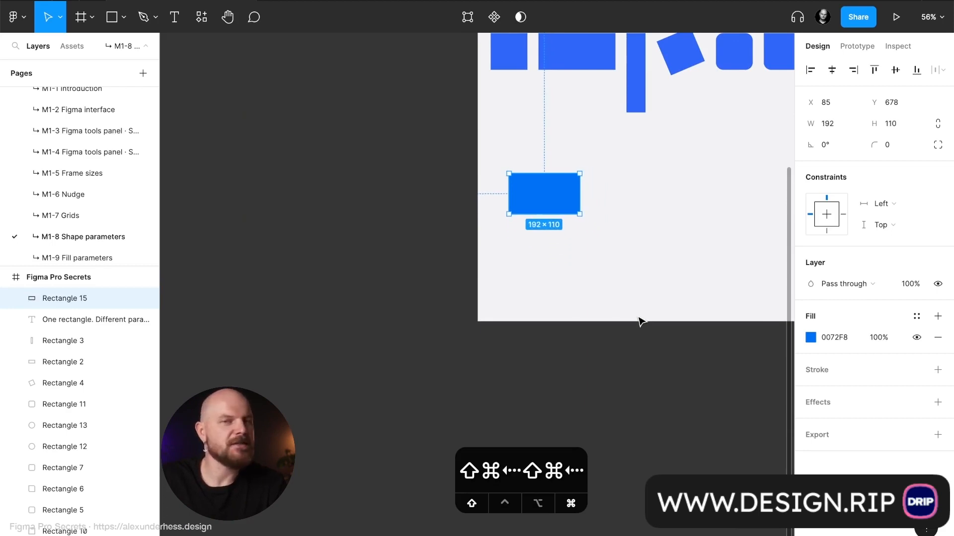
key(shift+super+Down)
key(shift+super+Down)
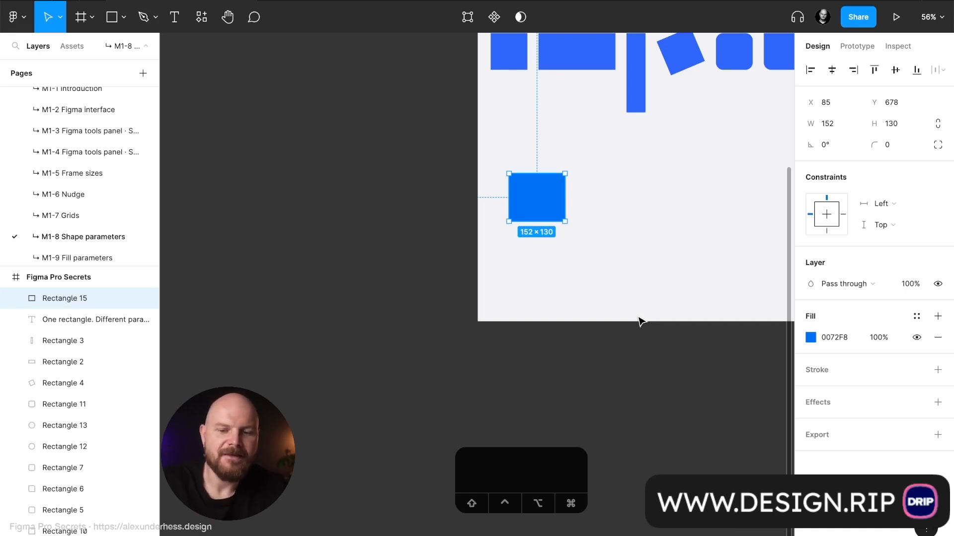
Select the Figma Pro Secrets frame that contains the rectangle to inspect its position and size
scroll(663, 187, up, 5)
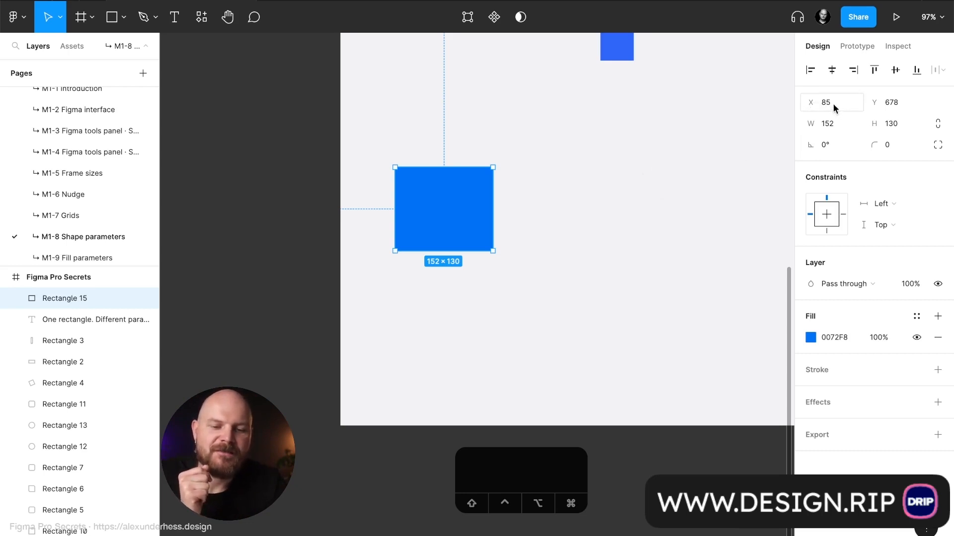
scroll(535, 148, down, 5)
scroll(534, 148, up, 3)
scroll(535, 148, right, 2)
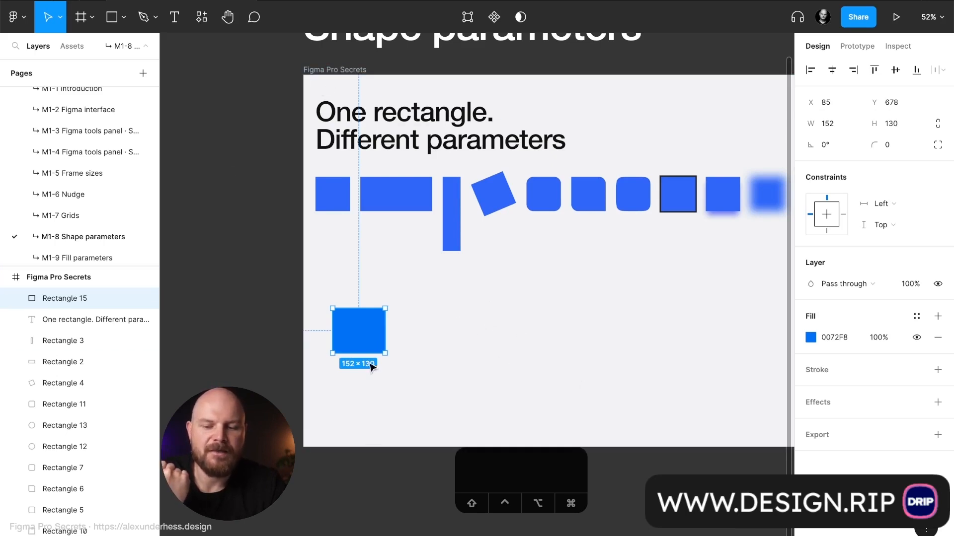
click(342, 71)
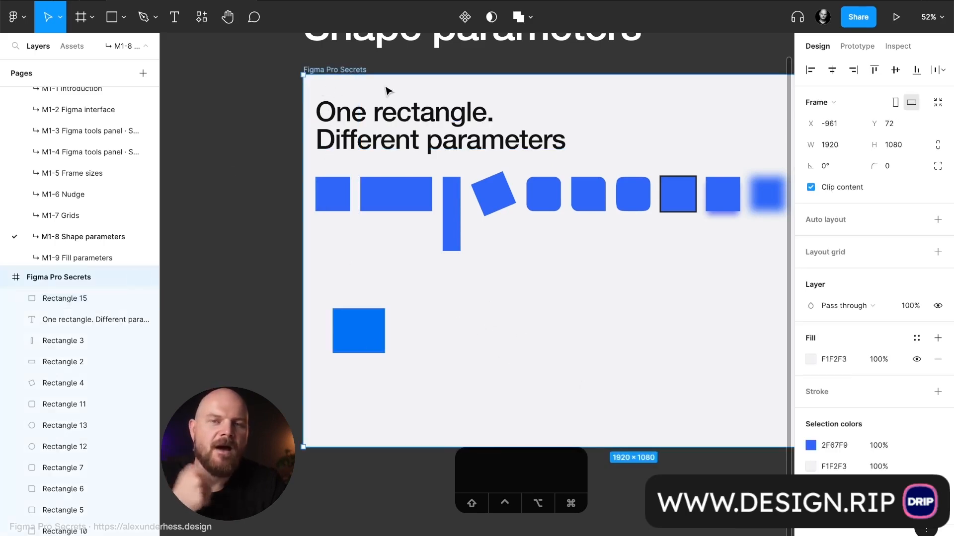
Position the bright blue rectangle at X 0 and Y 0 within its frame
click(352, 311)
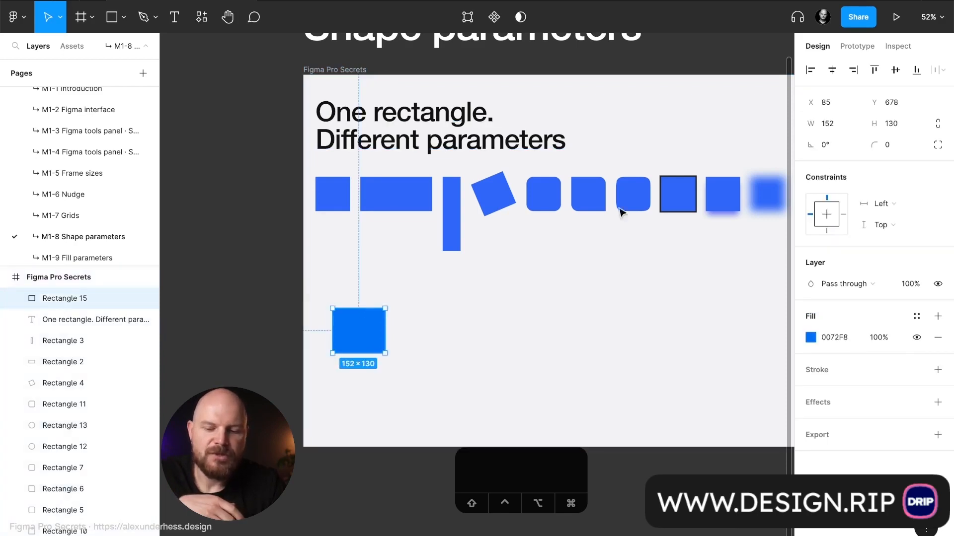
click(843, 105)
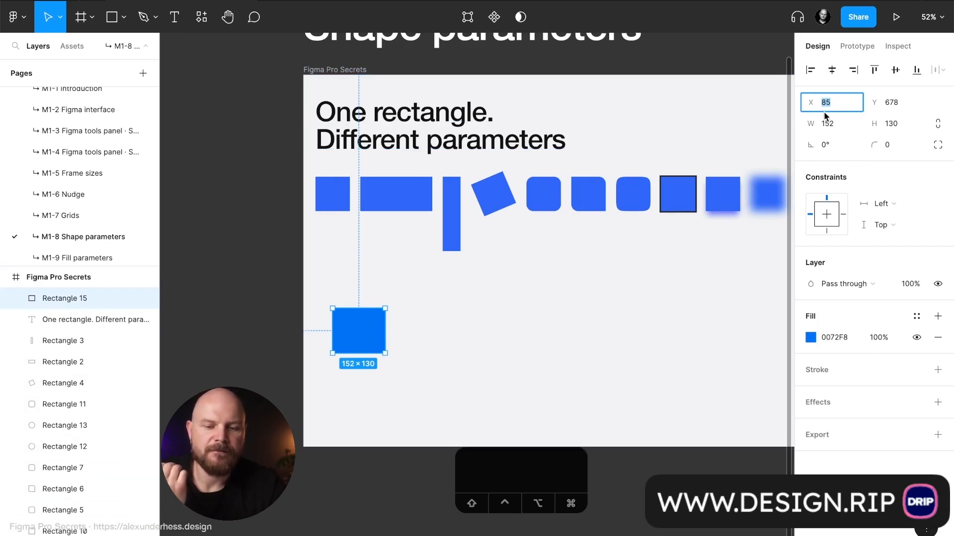
text(0)
key(Tab)
text(0)
key(Return)
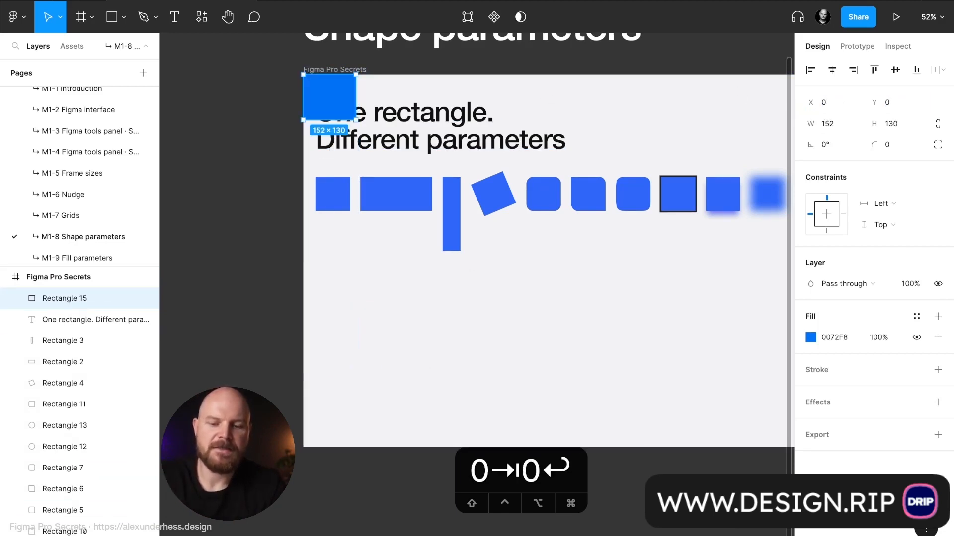
Move the bright blue rectangle down below the row of shapes, to about X 35 and Y 674
drag(333, 95, 346, 326)
click(838, 109)
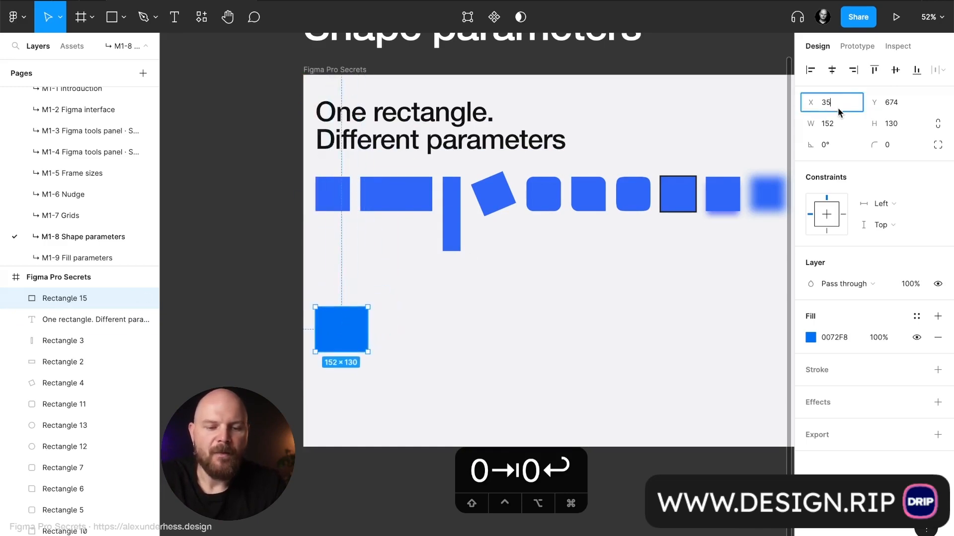
click(847, 104)
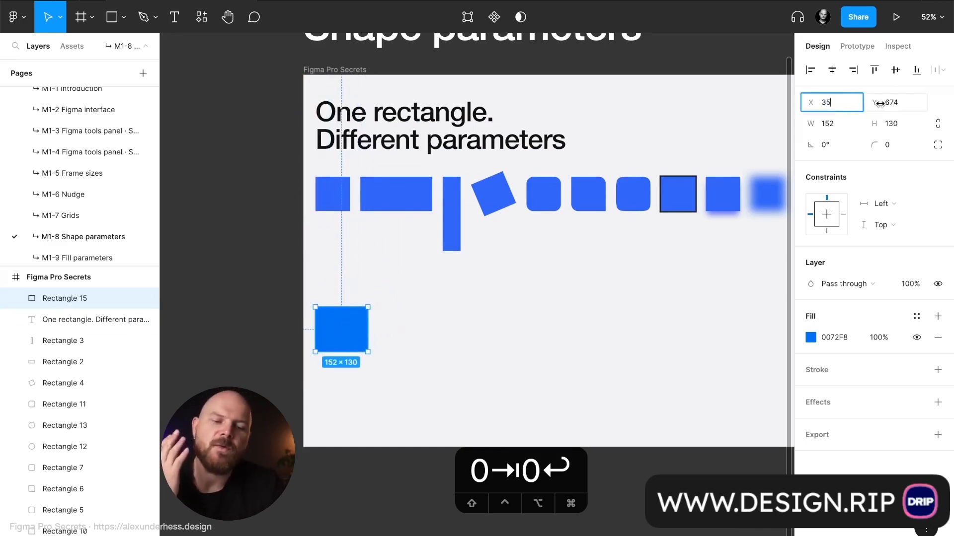
Set the bright blue rectangle's Y position to 680 and its X position to 20
click(907, 101)
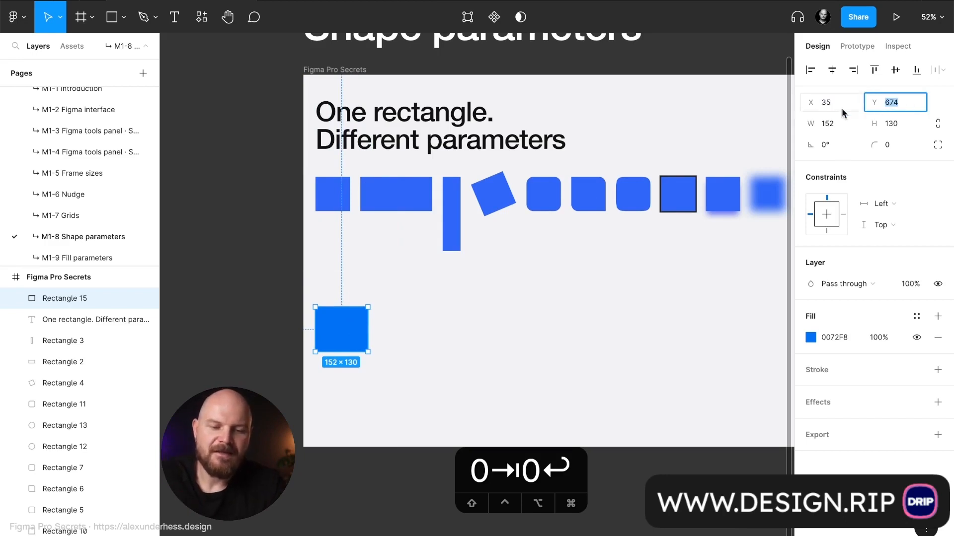
text(680)
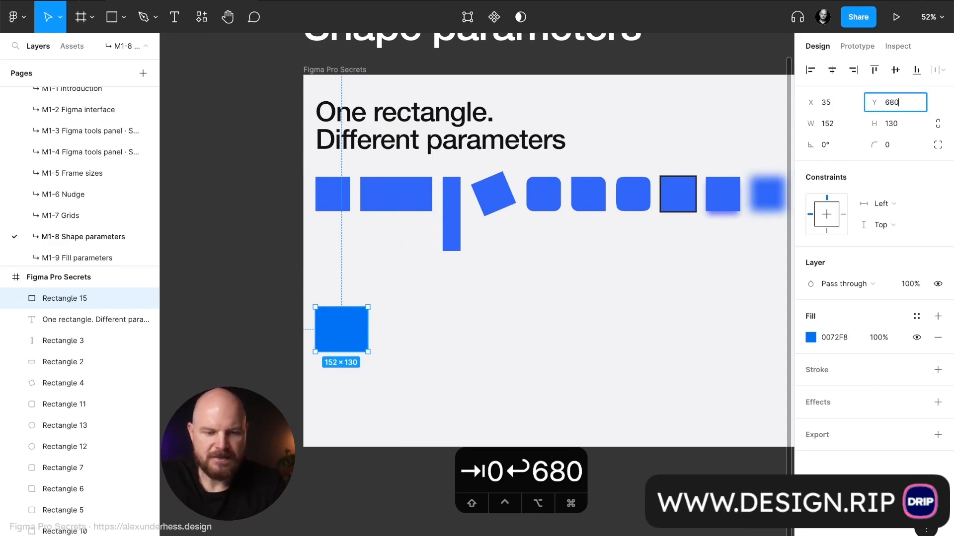
key(Return)
click(847, 104)
text(20)
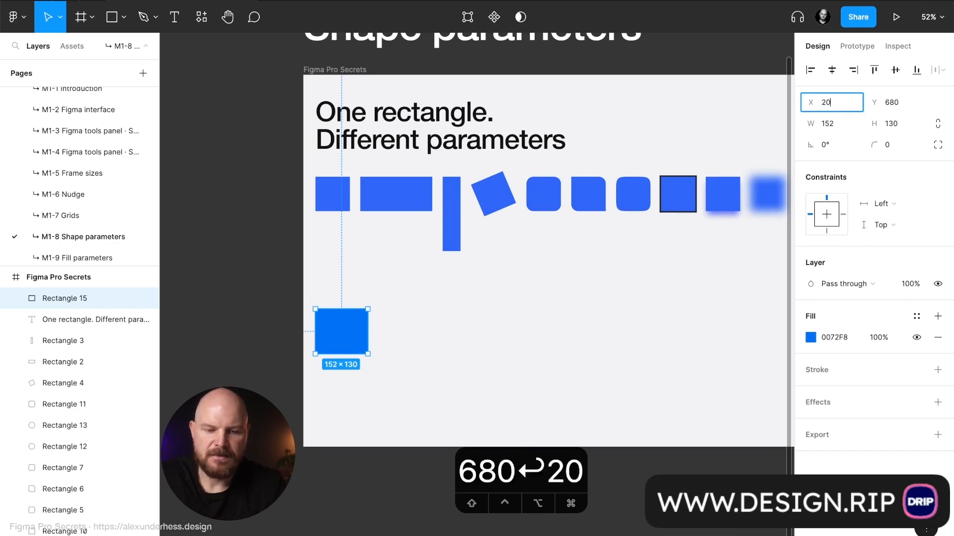
key(Return)
Double the rectangle's X position with the expression 20*2, then increase it with 40+50
click(847, 105)
click(855, 107)
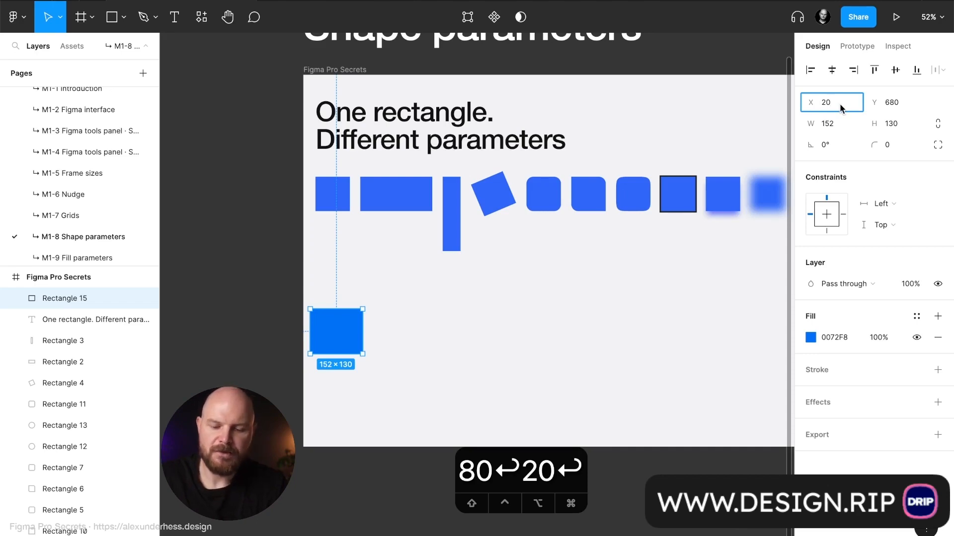
text(*2)
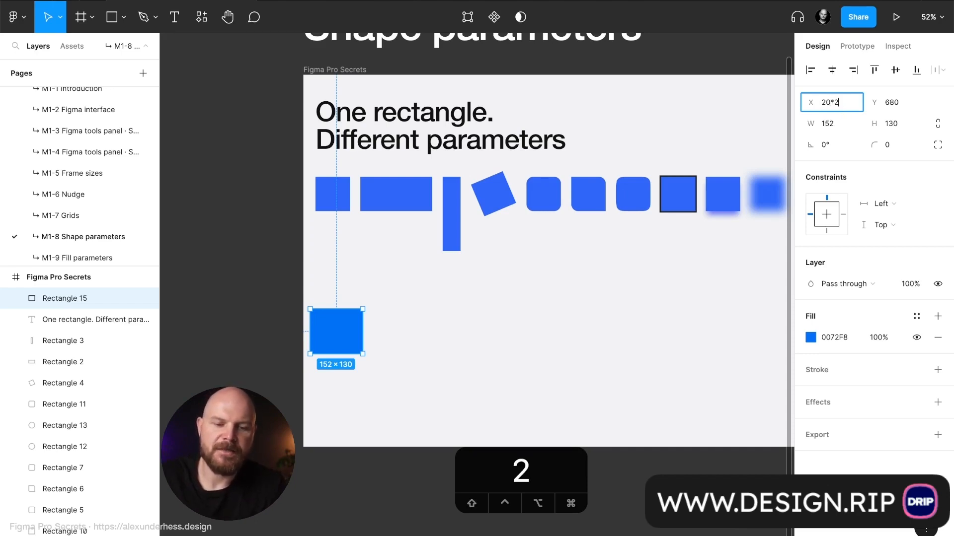
key(Return)
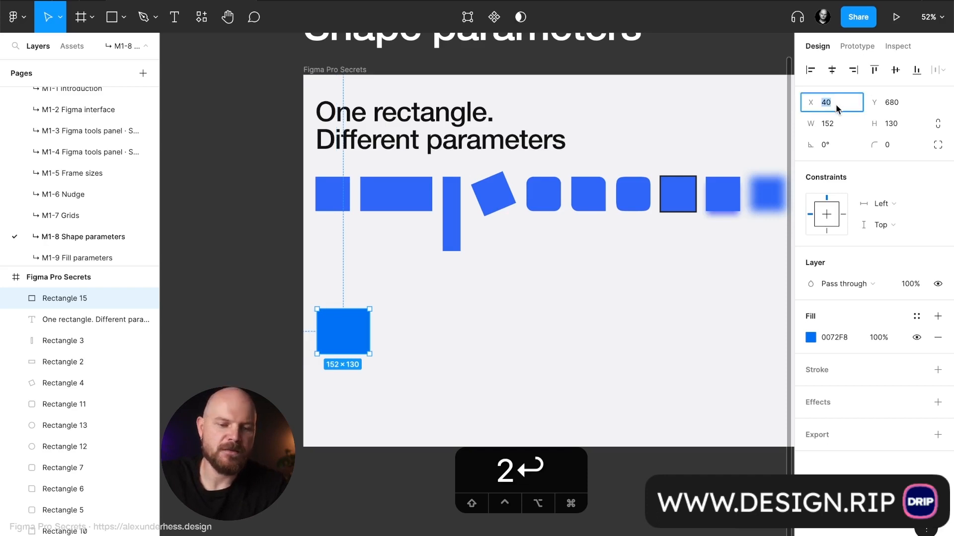
click(851, 108)
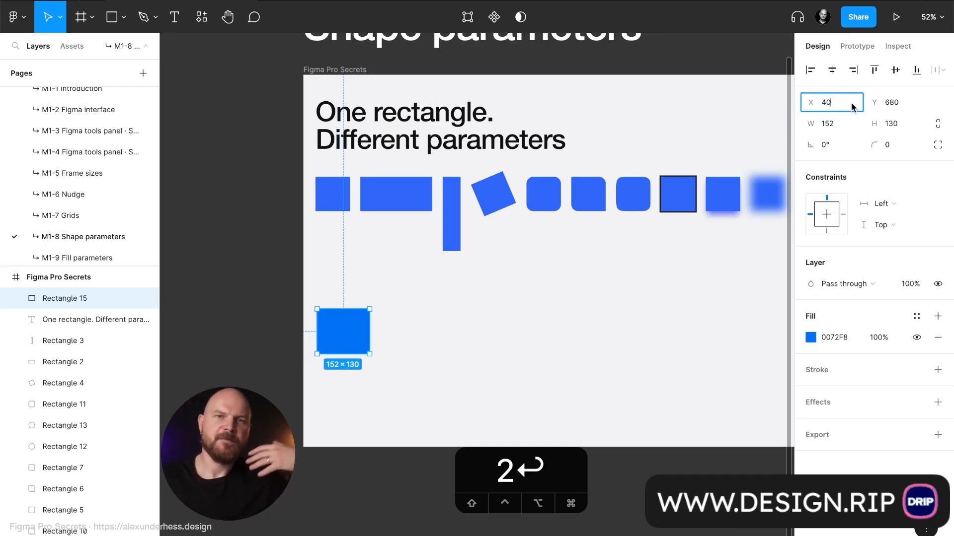
text(+50)
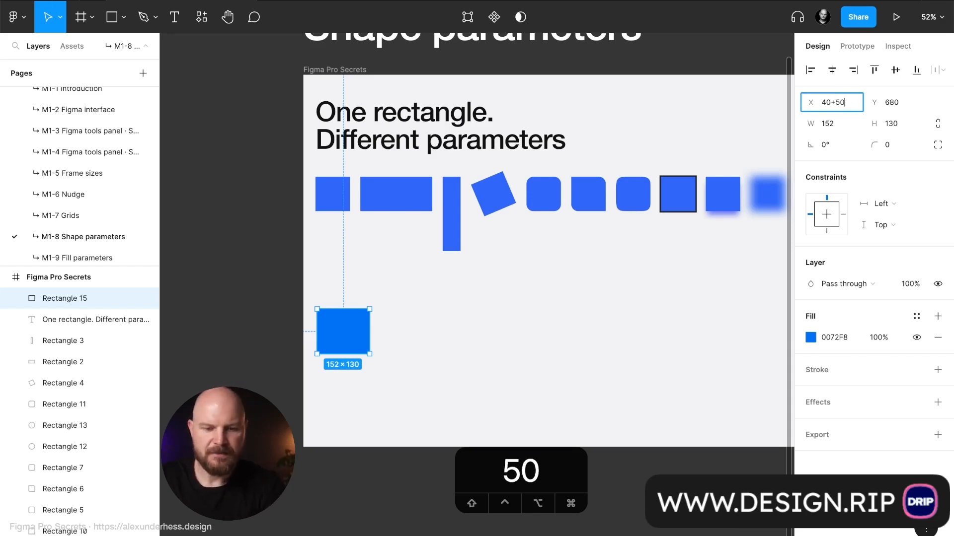
key(Return)
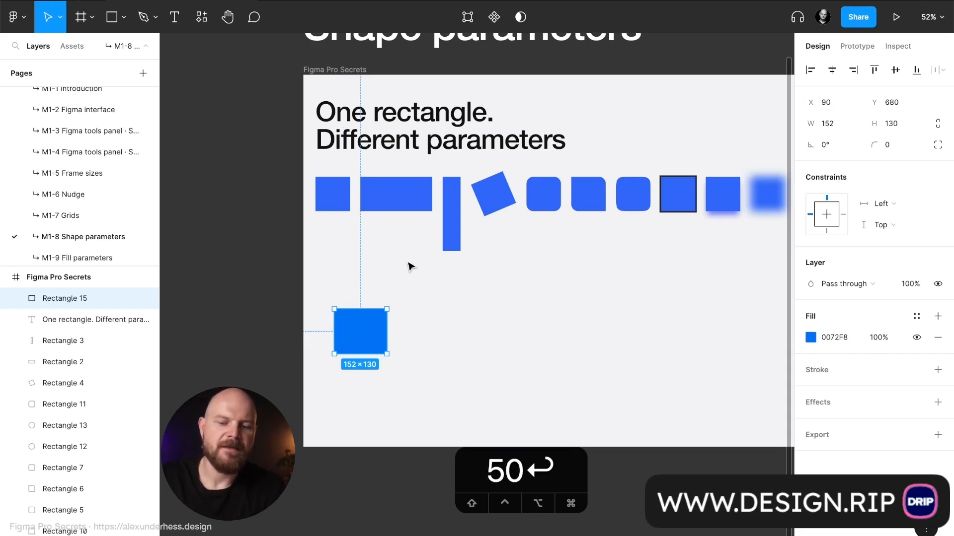
Divide the rectangle's X position by three using the expression 90/3
scroll(357, 347, down, 2)
scroll(358, 347, left, 2)
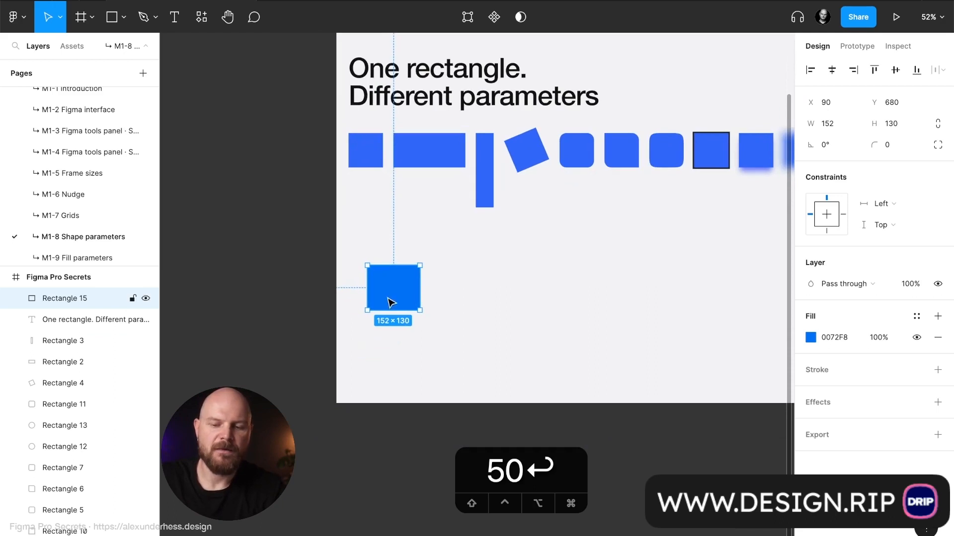
scroll(346, 315, up, 3)
scroll(346, 315, up, 4)
click(843, 106)
click(852, 107)
text(/3)
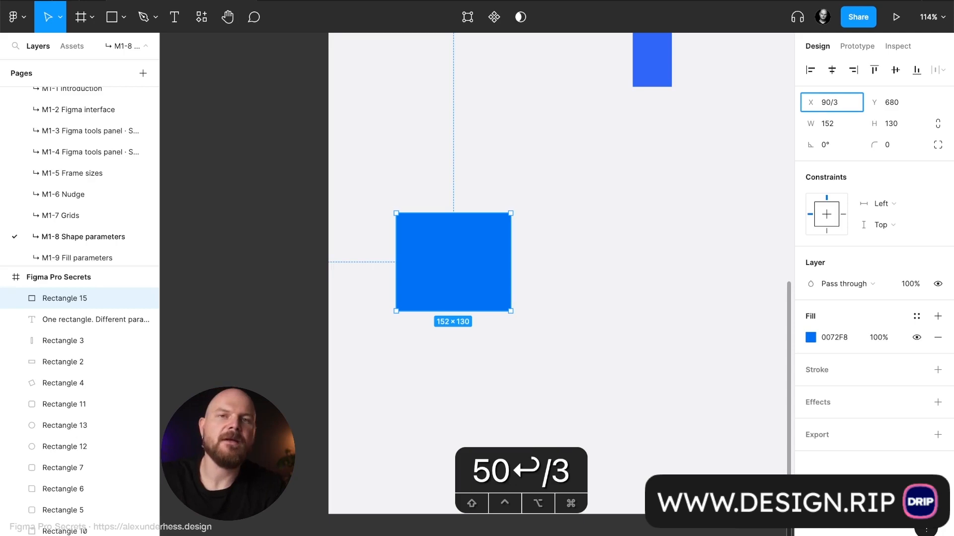
key(Return)
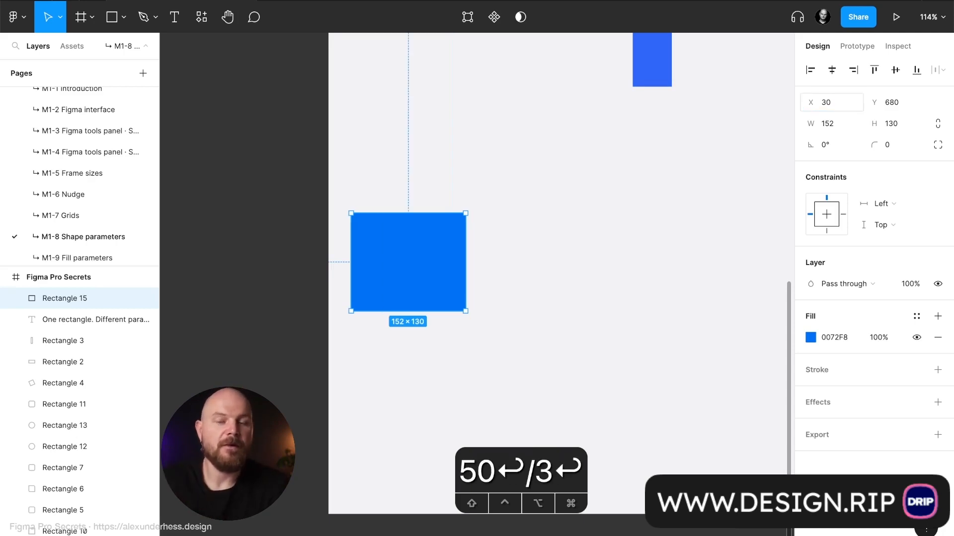
Reduce the rectangle's X position by 14 using the expression 30-14
click(848, 103)
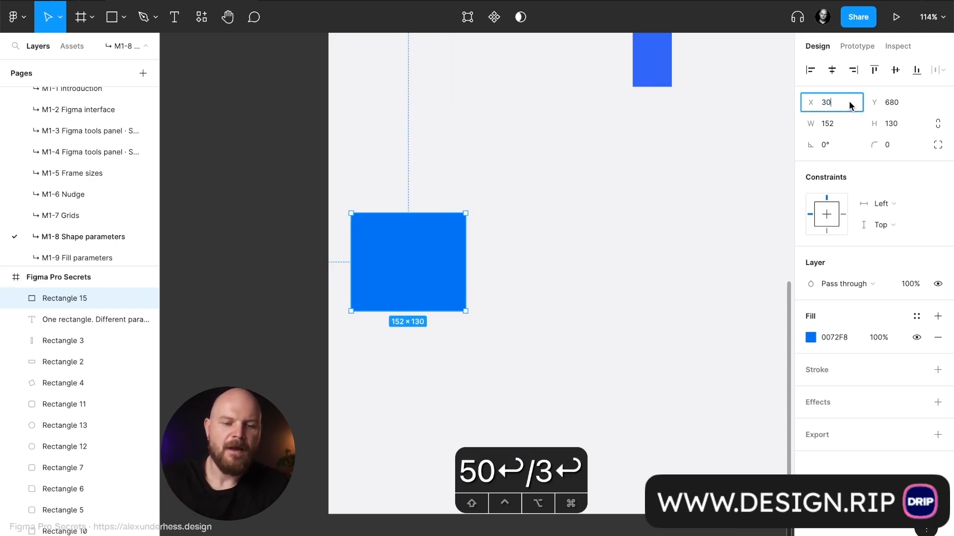
text(-)
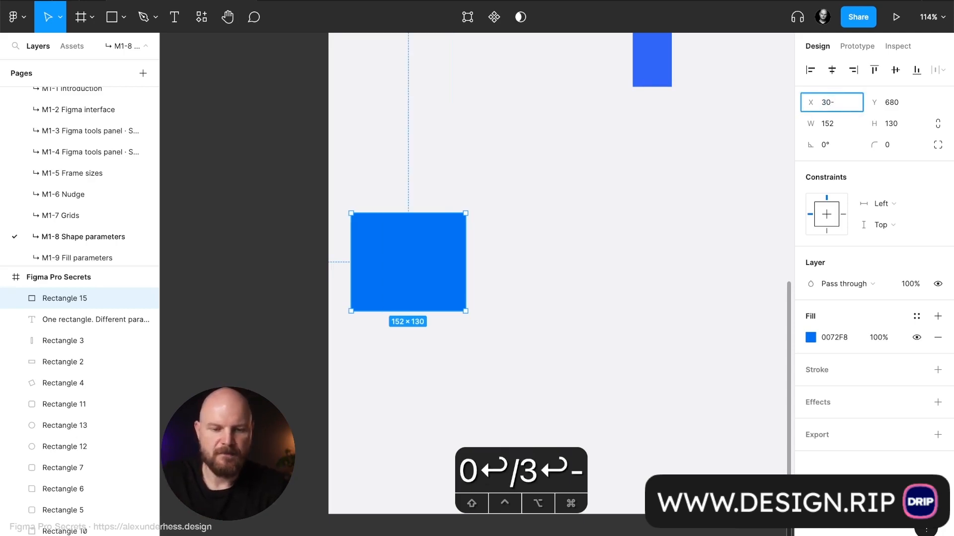
text(14)
key(Return)
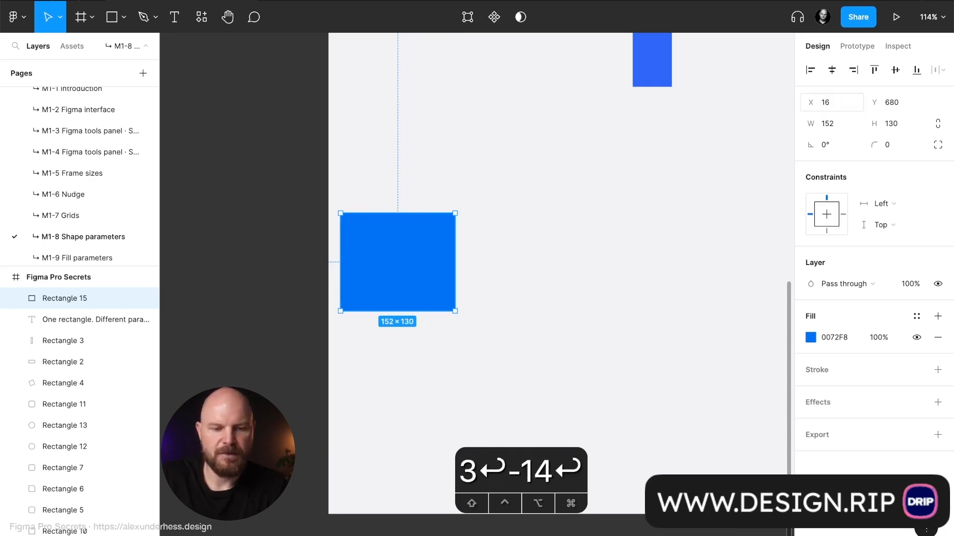
Subtract 2 from the rectangle's width with an inline calculation, making it 150
click(844, 105)
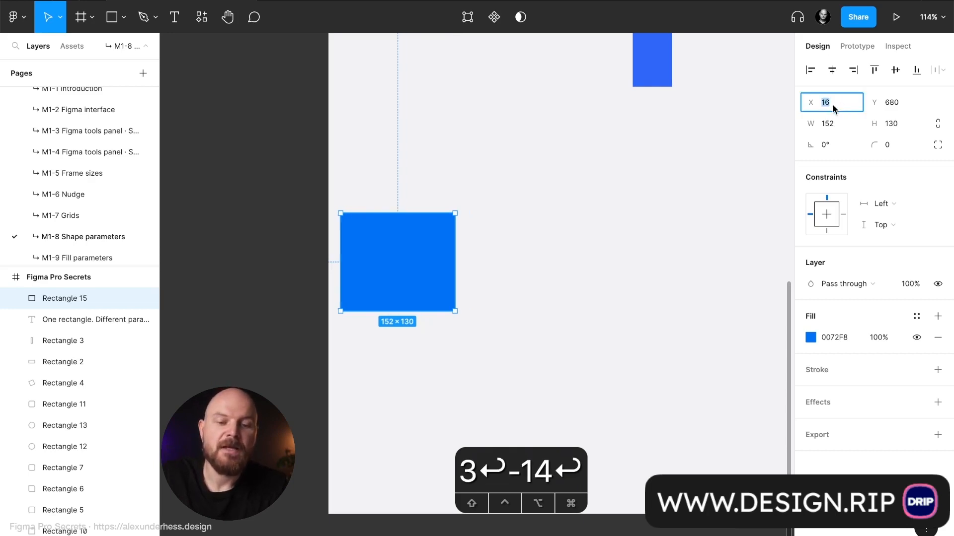
click(916, 106)
click(846, 128)
key(Right)
text(-2)
key(Return)
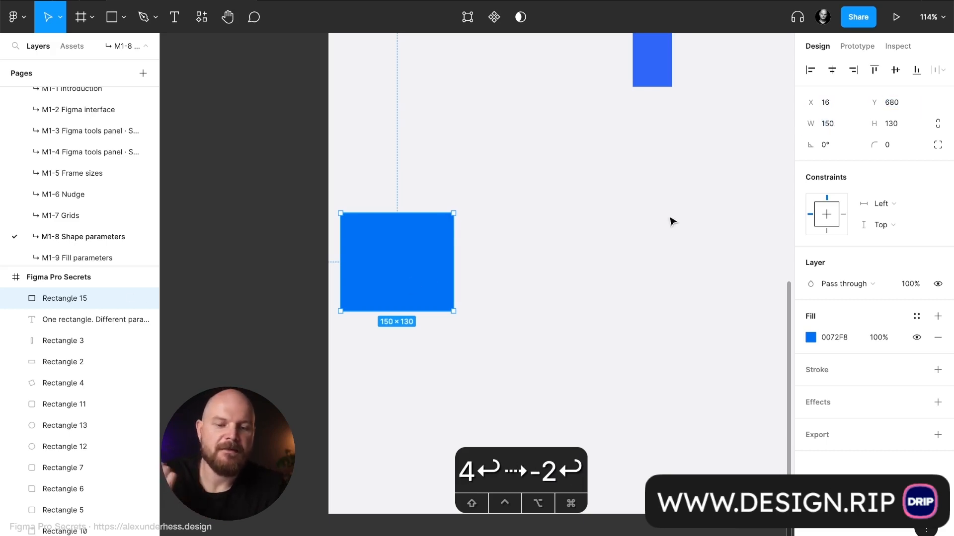
Reduce the rectangle's width to 100 using the expression 150-50
click(854, 128)
key(Right)
text(-500)
key(BackSpace)
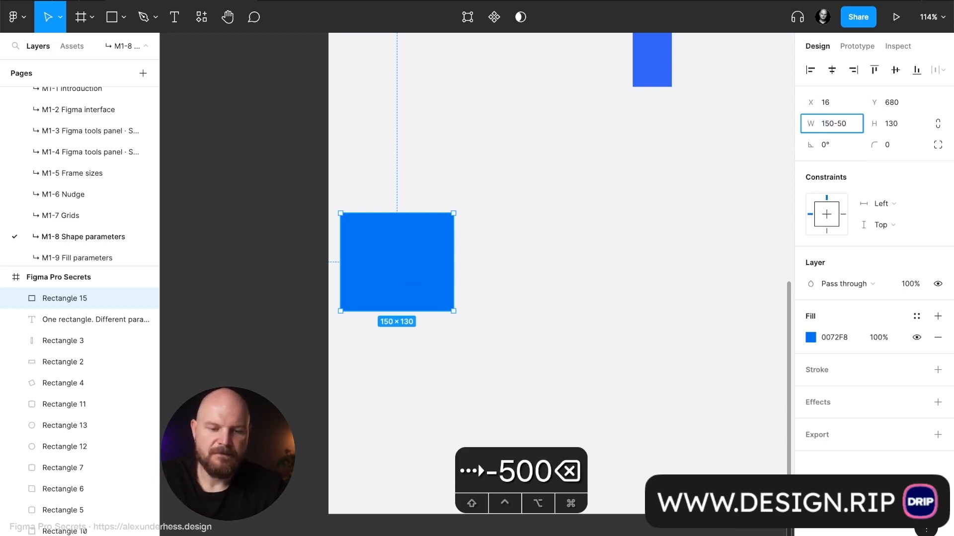
key(Return)
Move the rectangle to about X 124 and Y 672, and reduce its height to 100 with 130-30
drag(366, 268, 447, 262)
click(902, 122)
click(914, 124)
text(-30)
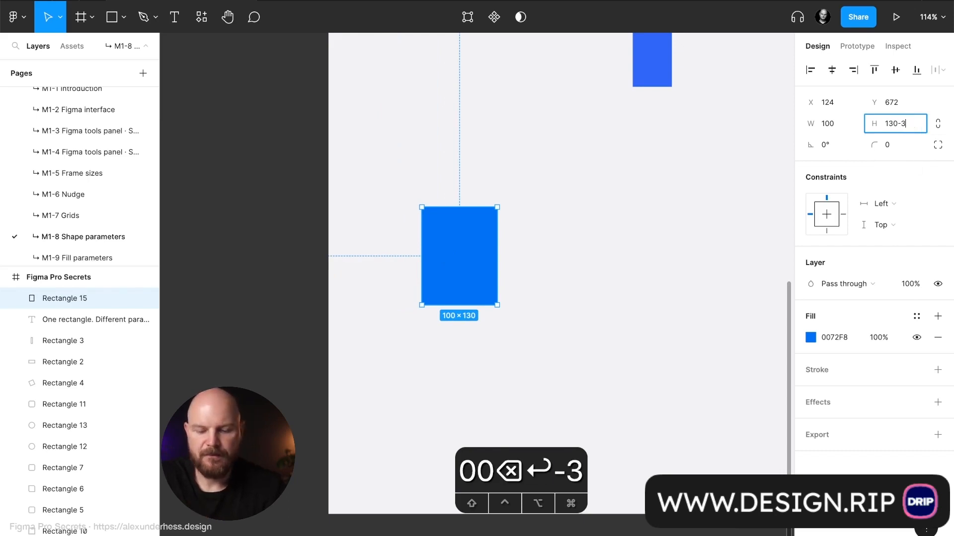
key(Return)
click(900, 123)
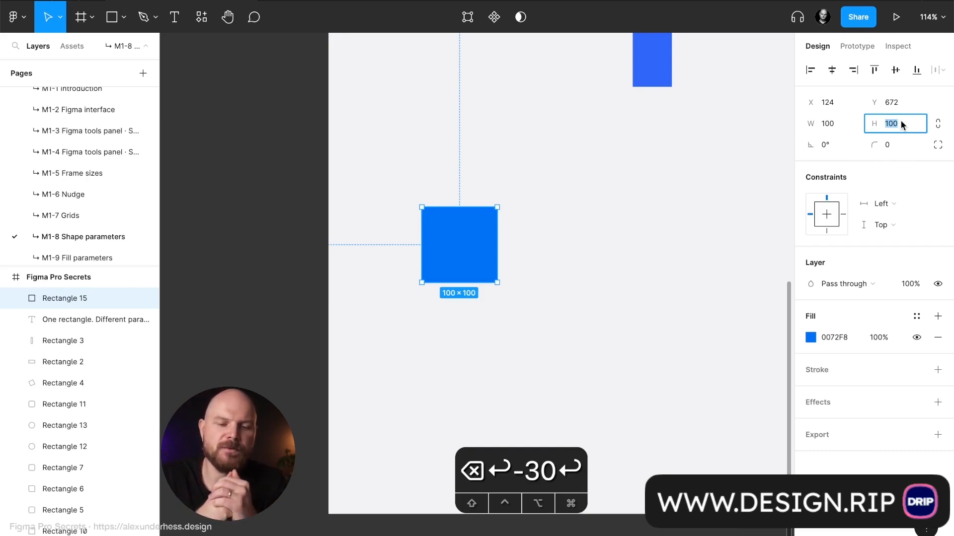
click(847, 127)
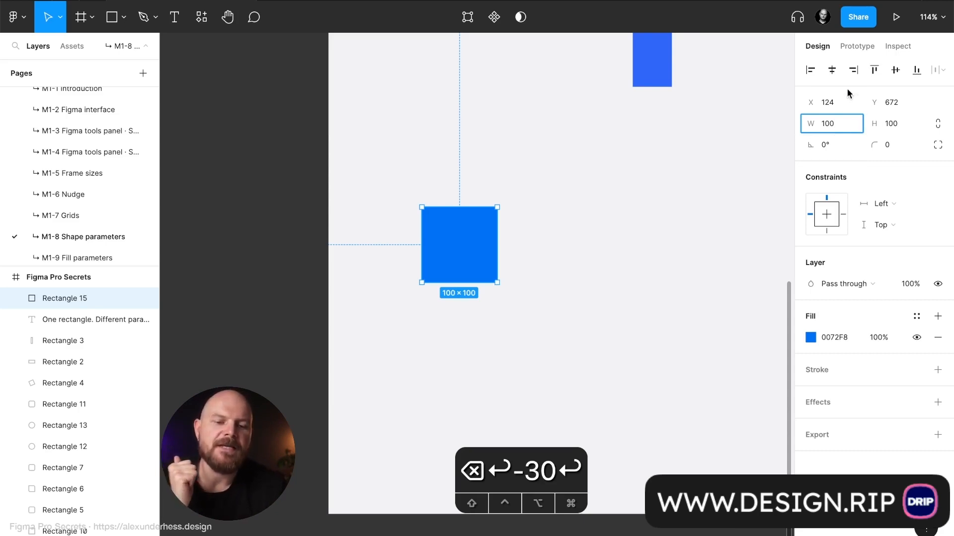
click(847, 103)
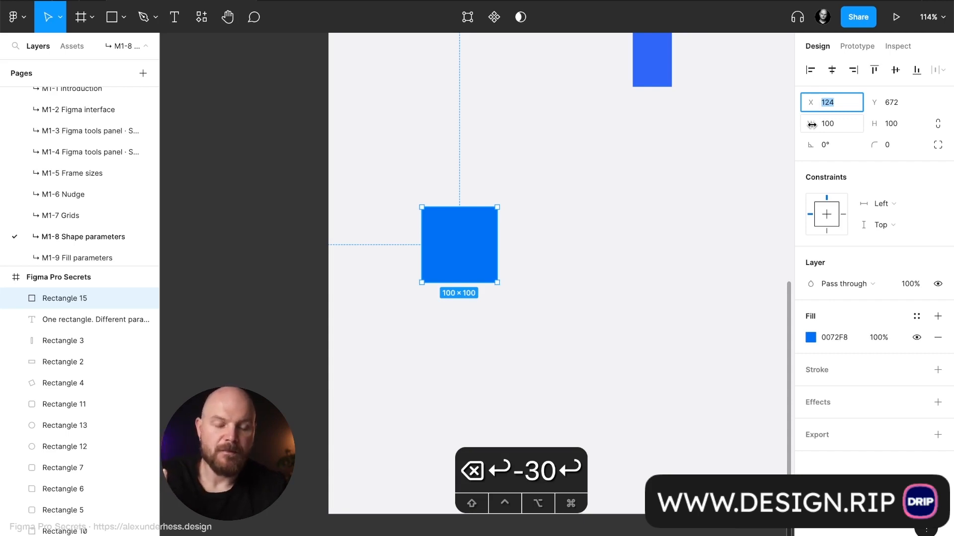
click(845, 102)
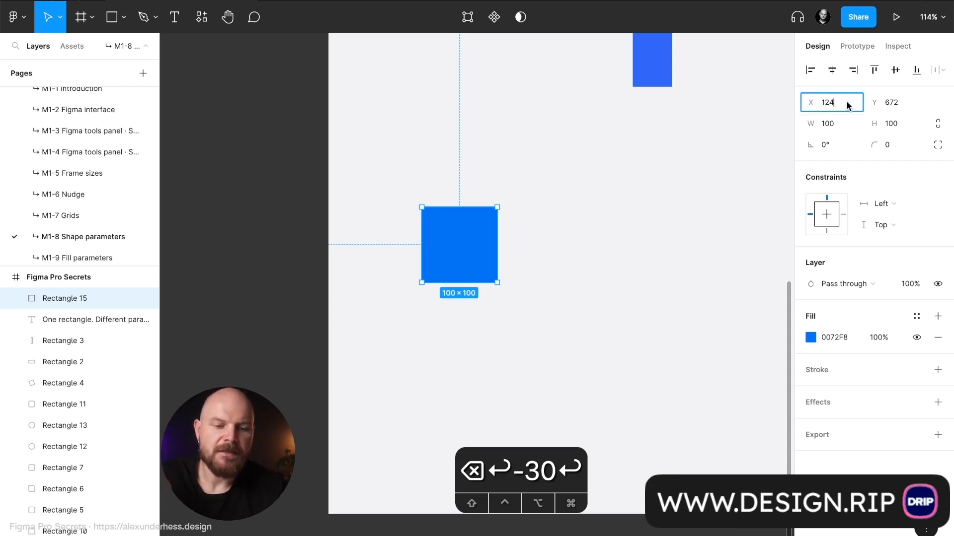
Scrub the rectangle's width value up to about 208, then back down to 100
drag(811, 126, 812, 126)
click(812, 126)
click(811, 126)
click(811, 126)
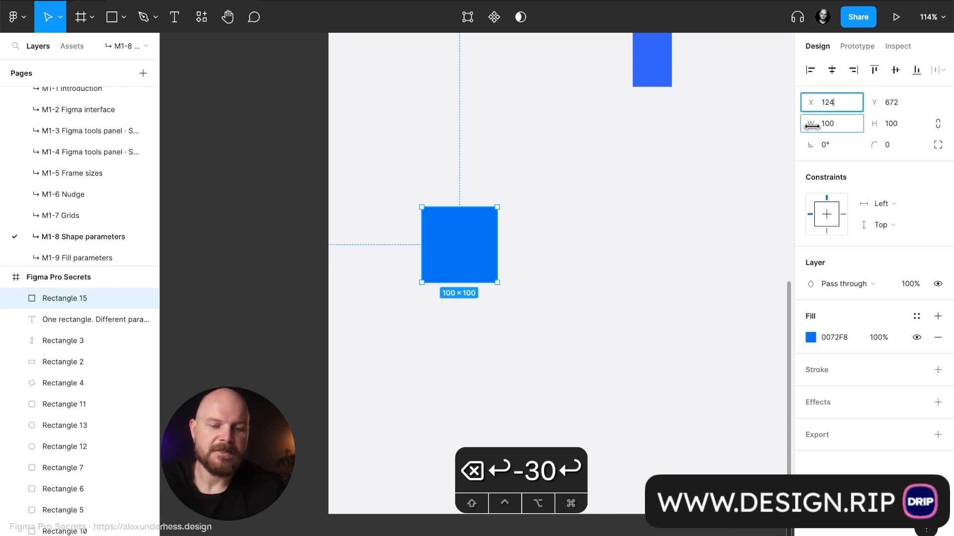
drag(811, 126, 948, 123)
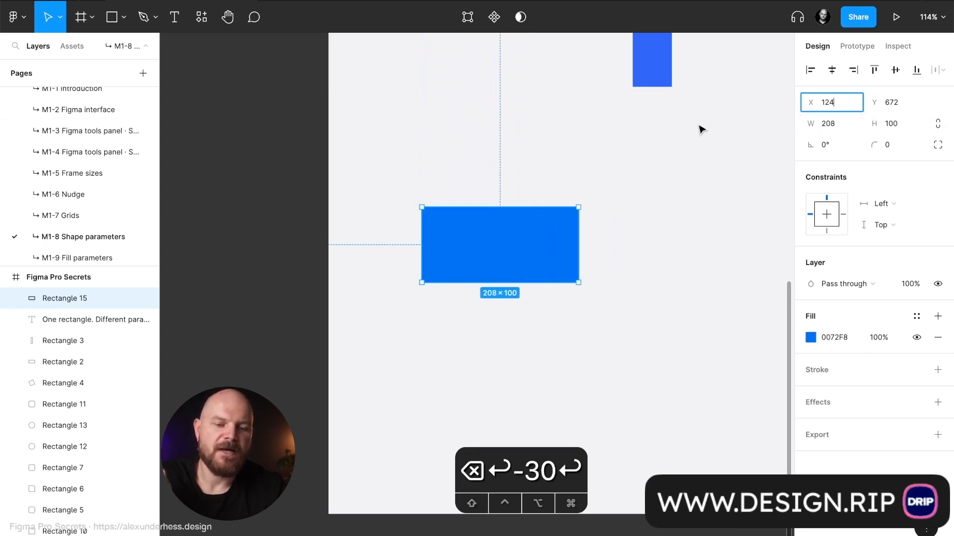
drag(812, 123, 720, 130)
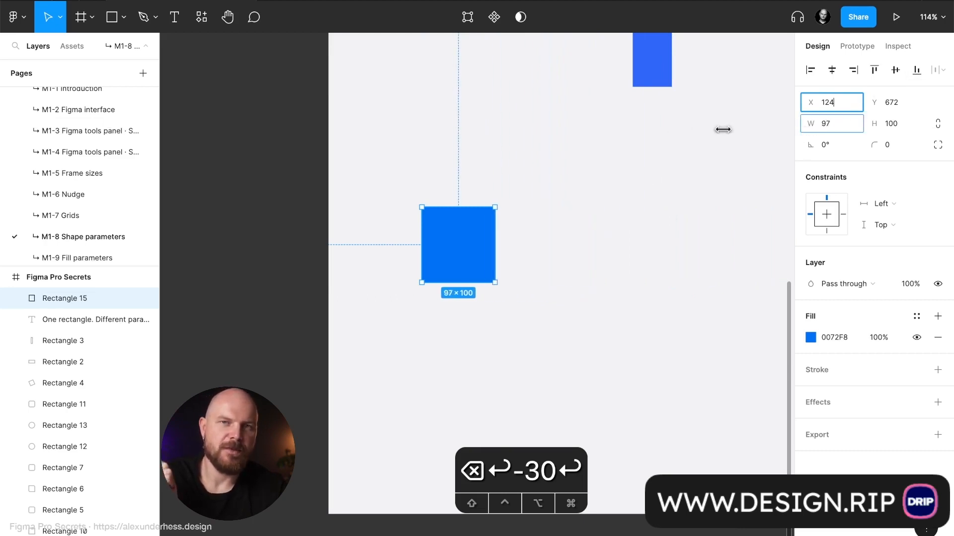
Examine the rectangle's position, width, height, rotation and corner radius values one after another
click(854, 125)
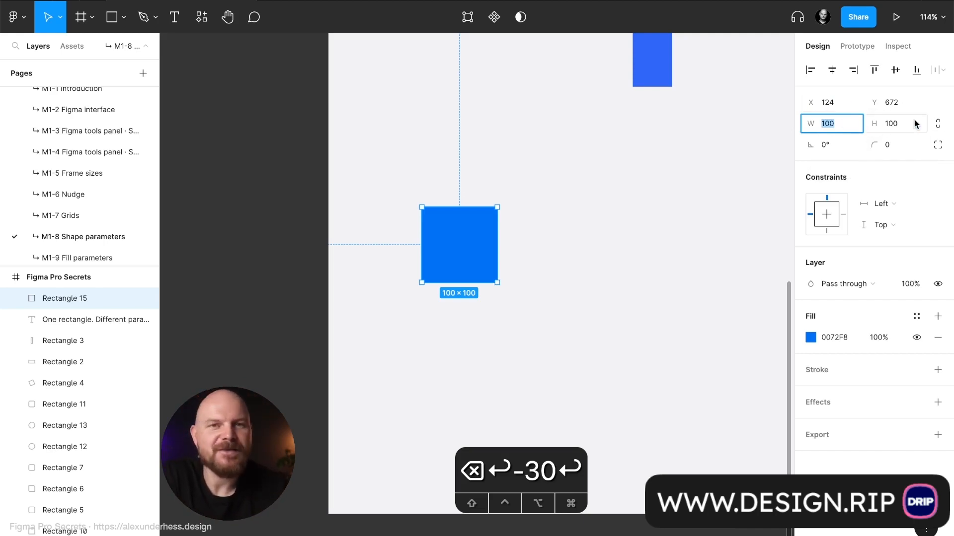
click(852, 103)
click(910, 102)
click(851, 123)
click(899, 123)
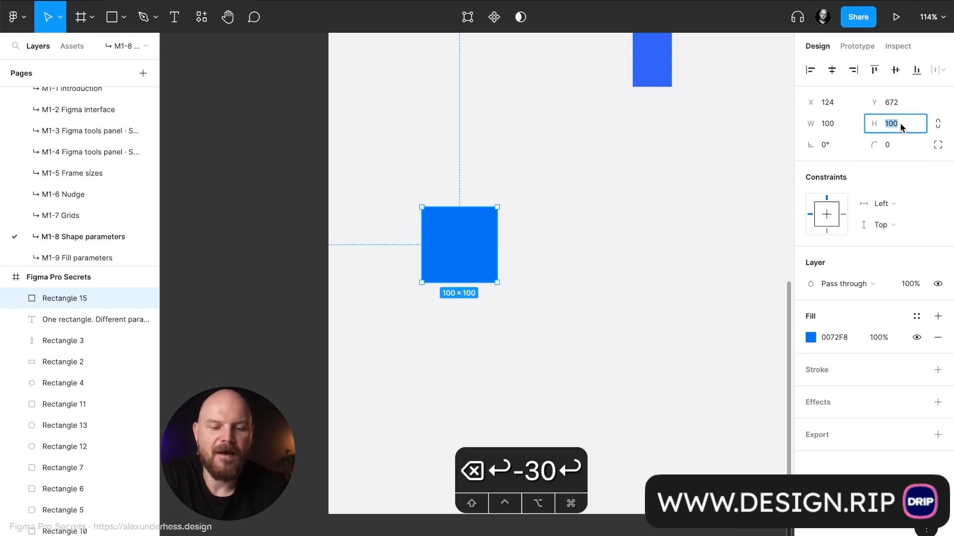
click(840, 146)
click(900, 150)
click(905, 123)
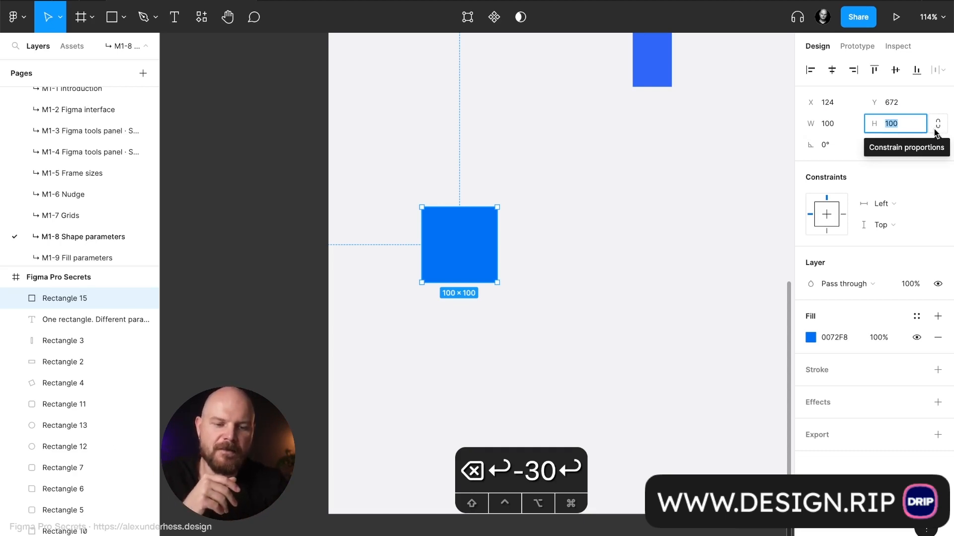
Turn on constrained proportions for the rectangle, try resizing it from its lower corner, and undo the resize
click(936, 130)
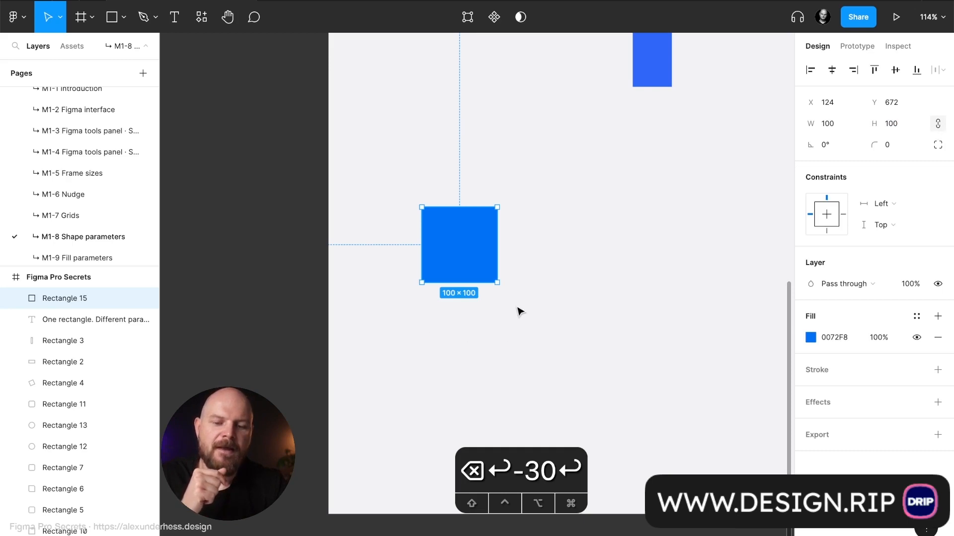
drag(497, 282, 551, 271)
key(super+z)
Double the proportion-locked rectangle to 200 × 200 by multiplying its height by 2
click(911, 127)
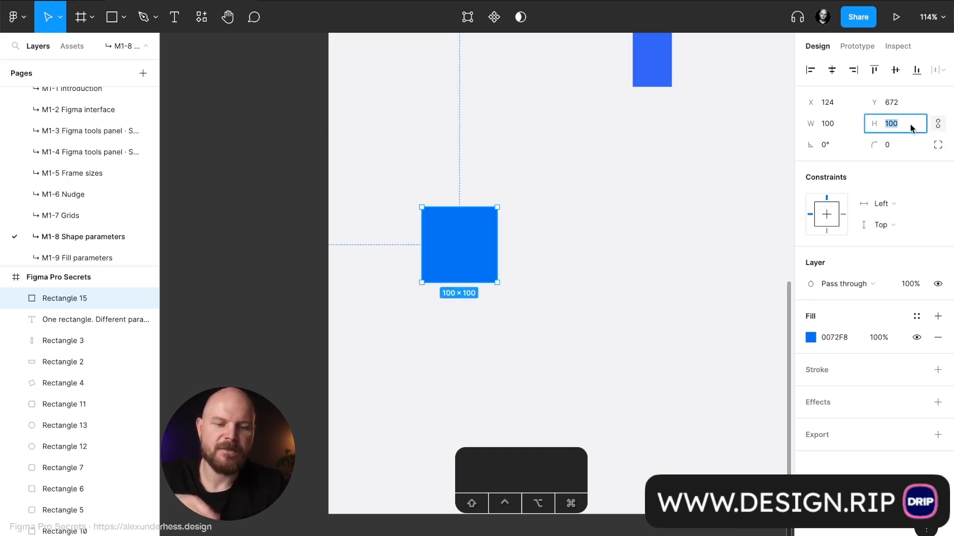
text(*2)
key(Return)
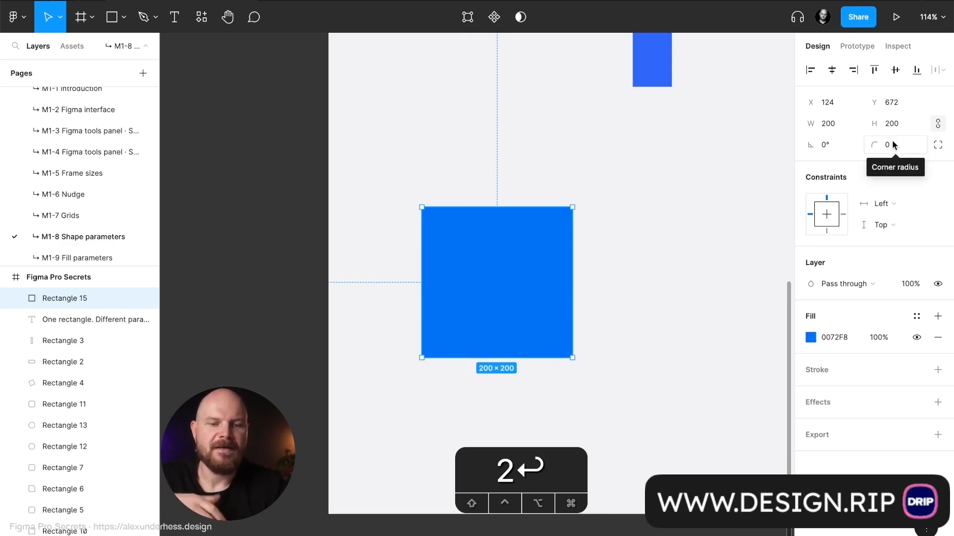
Return the rectangle to 100 × 100 by subtracting 100 from its height, and turn off constrained proportions
click(917, 126)
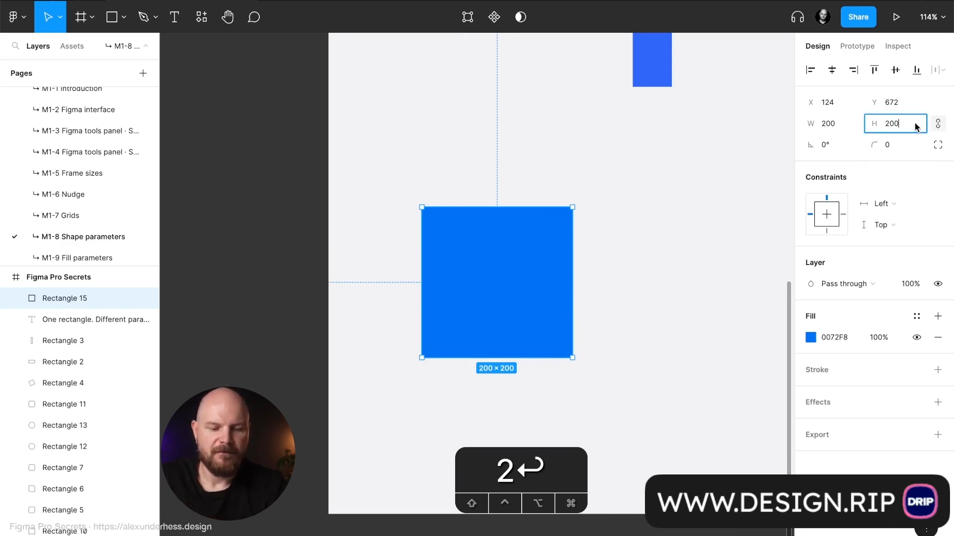
text(-100)
key(Return)
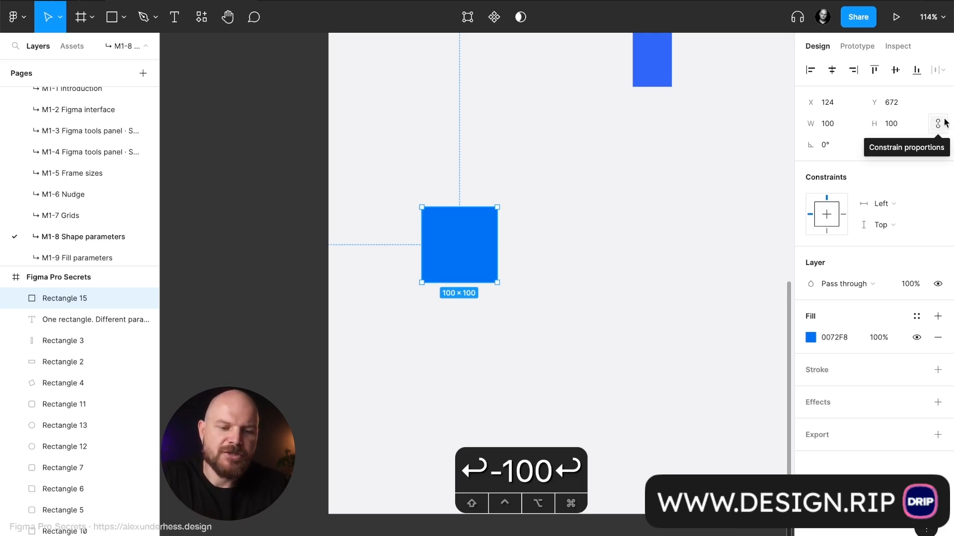
click(941, 128)
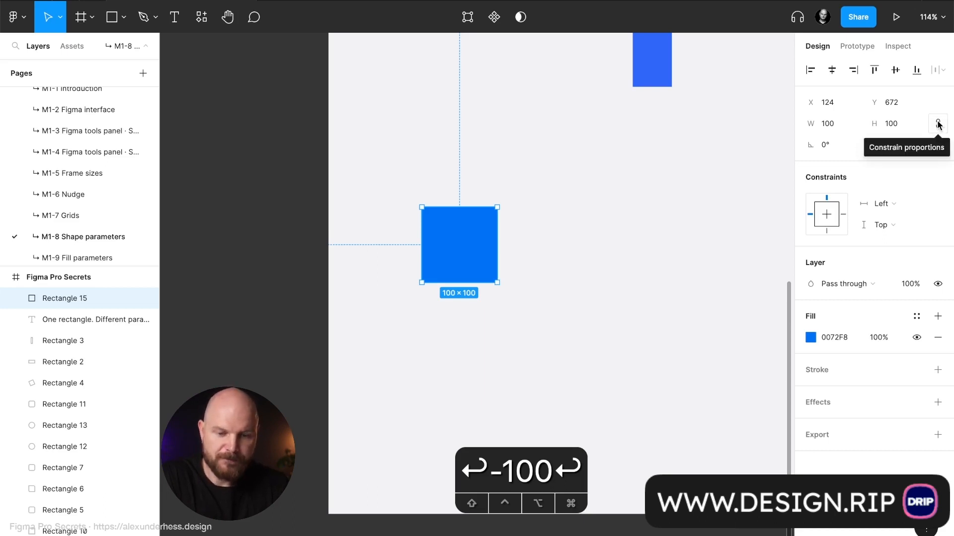
Scrub the rectangle's rotation value, and set the rotation to 15°
mouse_move(811, 147)
mouse_down()
mouse_move(776, 150)
mouse_move(834, 150)
mouse_move(805, 151)
mouse_move(825, 149)
mouse_up()
click(848, 146)
text(15)
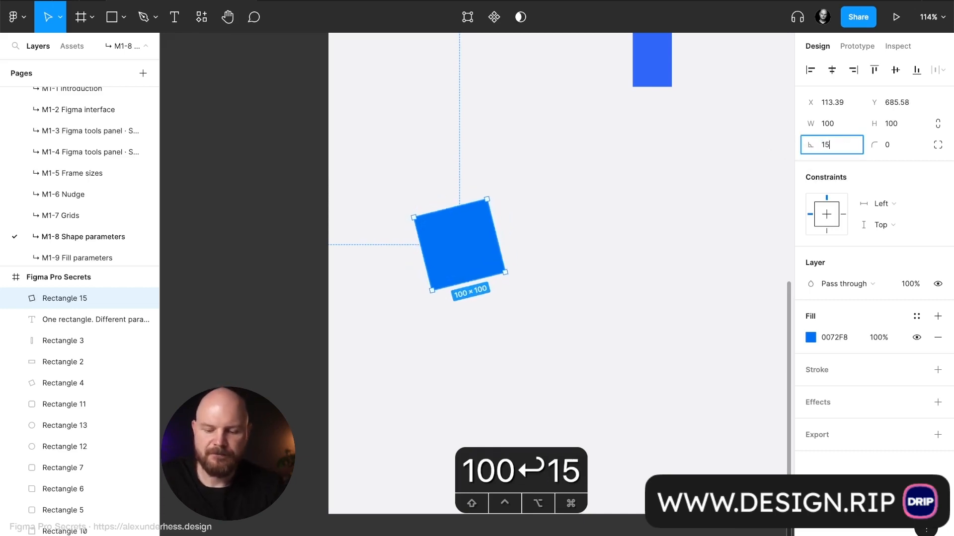
key(Return)
Increase the rectangle's rotation by 40° by adding 40 to its current rotation value
click(847, 145)
click(848, 145)
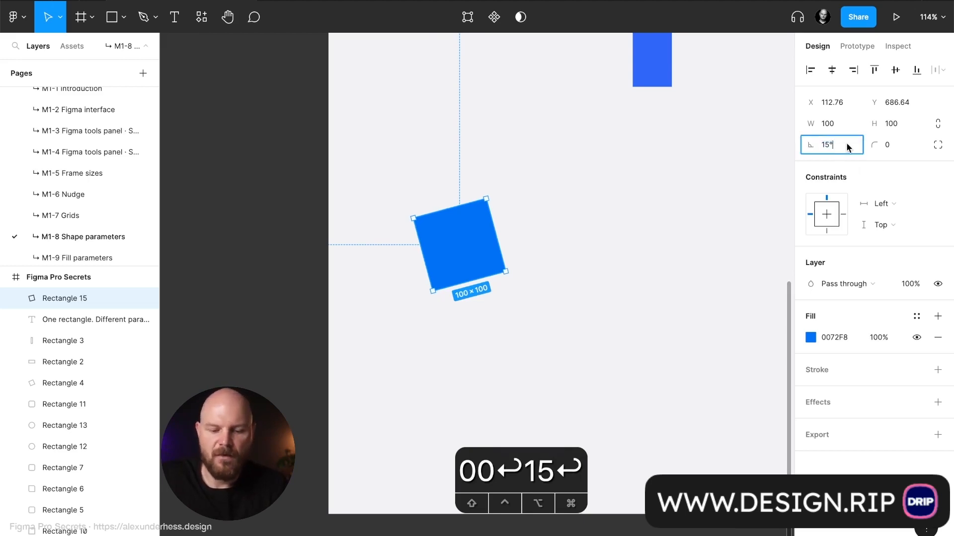
text(+40)
key(Return)
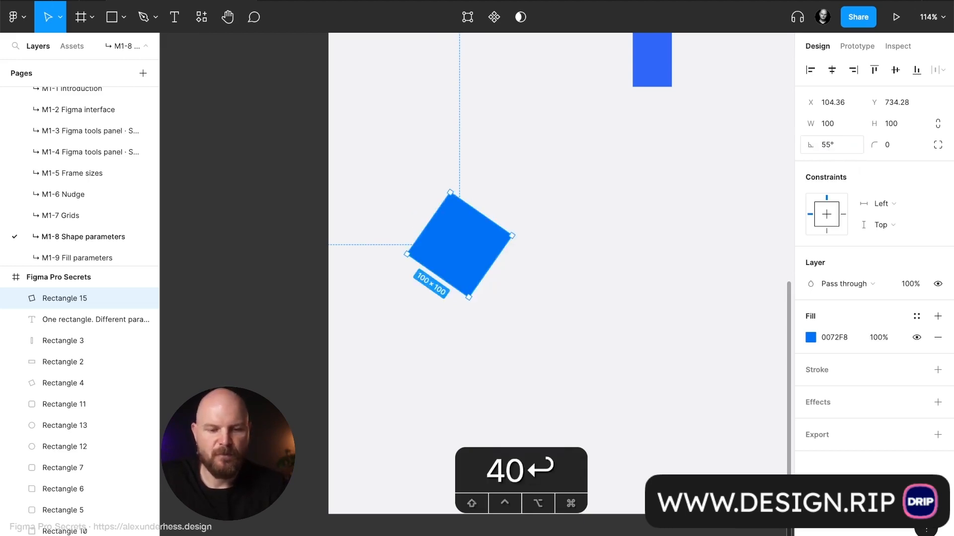
Set the rectangle's rotation to 70°, and rotate it by hand from its upper-right corner to 75°
click(841, 147)
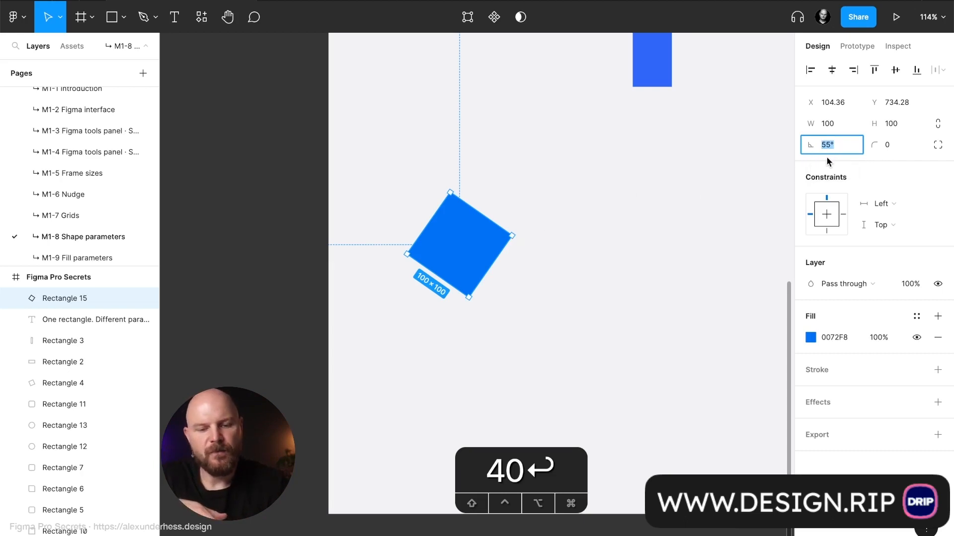
text(70)
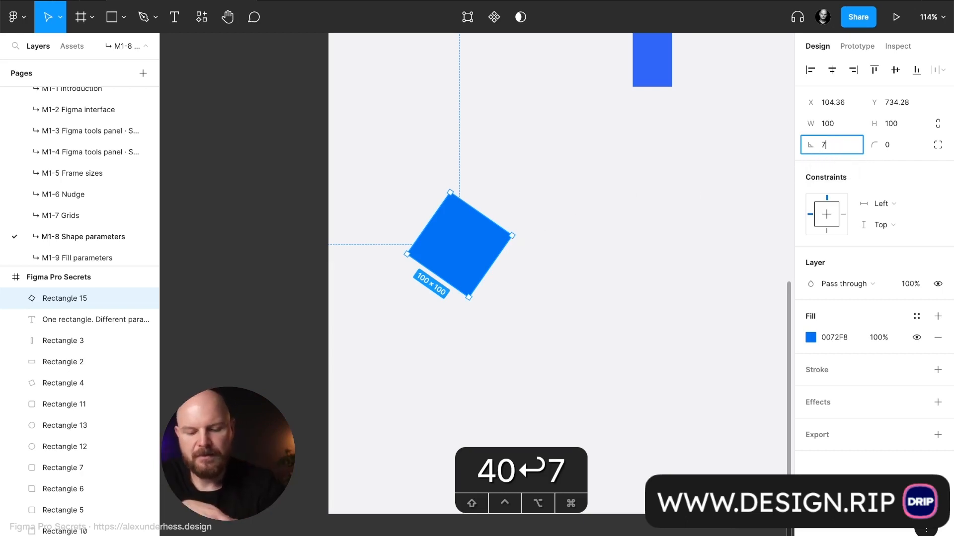
key(Return)
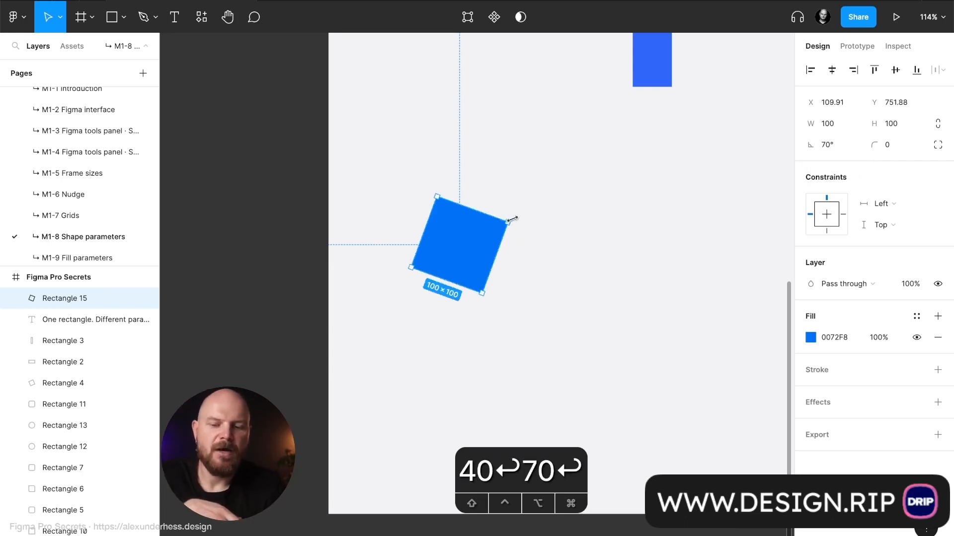
mouse_move(512, 219)
mouse_down()
mouse_move(502, 200)
mouse_move(528, 236)
mouse_move(524, 215)
mouse_up()
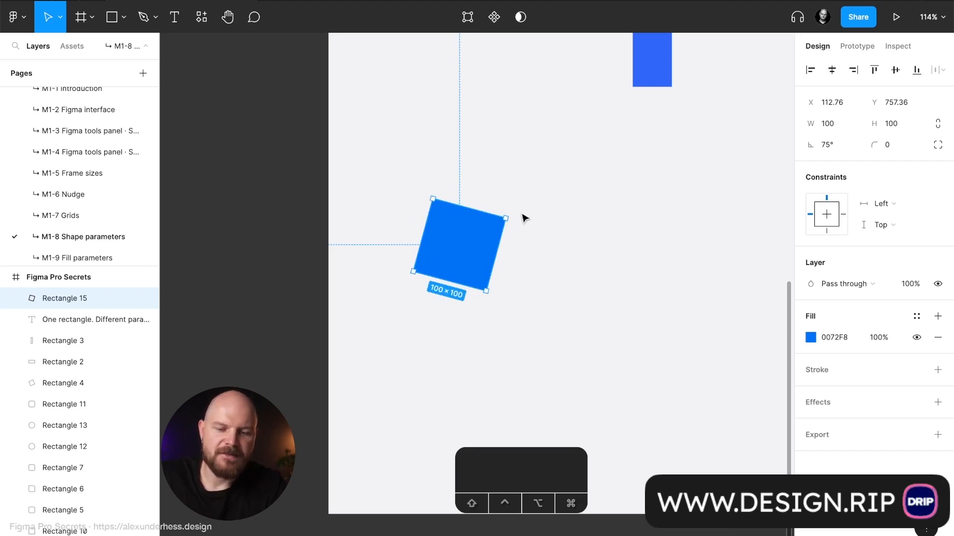
Set the hand-rotated rectangle's rotation to exactly 70°
click(844, 145)
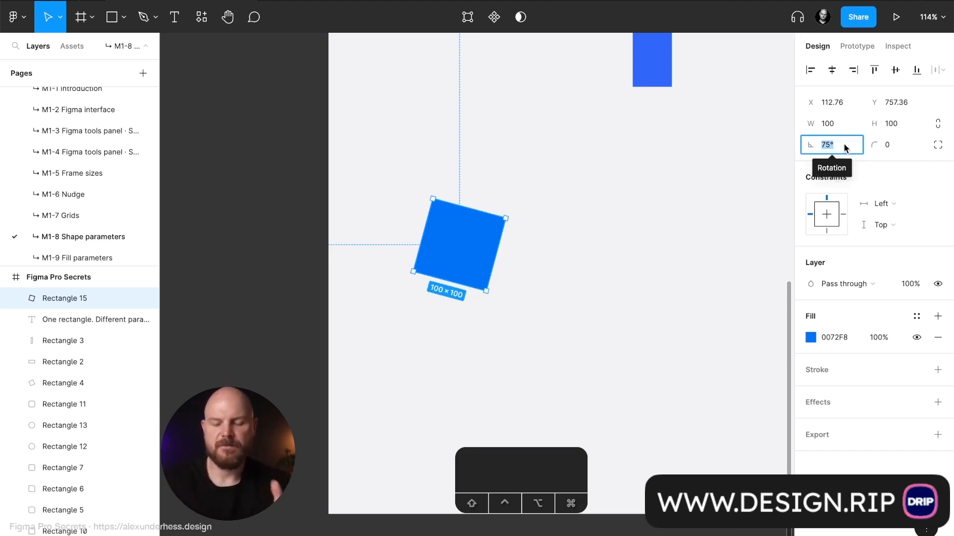
text(70)
key(Return)
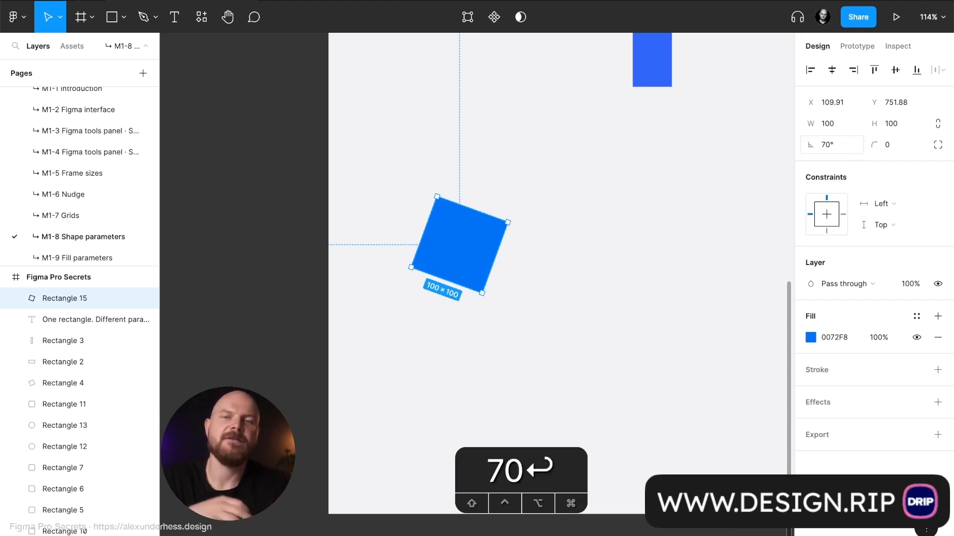
Reset the rectangle's rotation to 0°
click(907, 148)
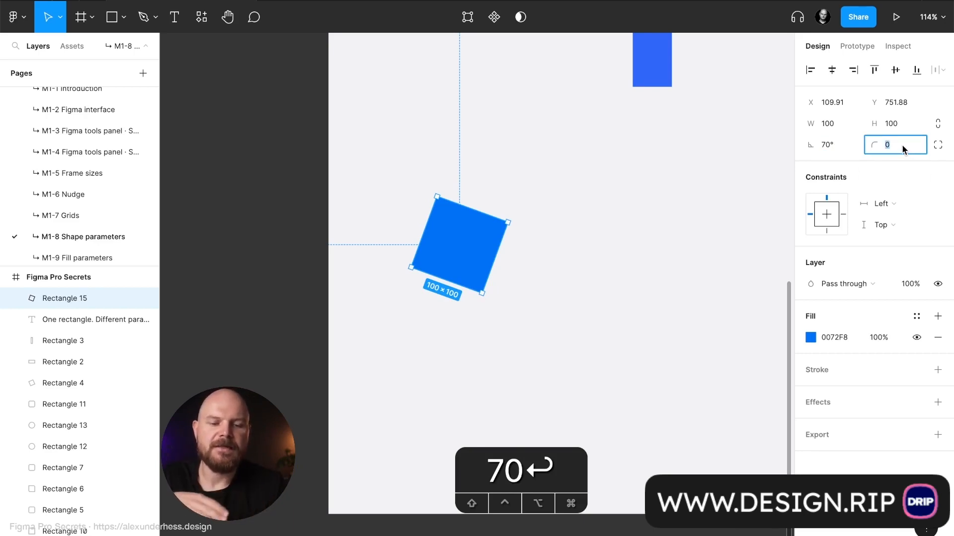
click(835, 149)
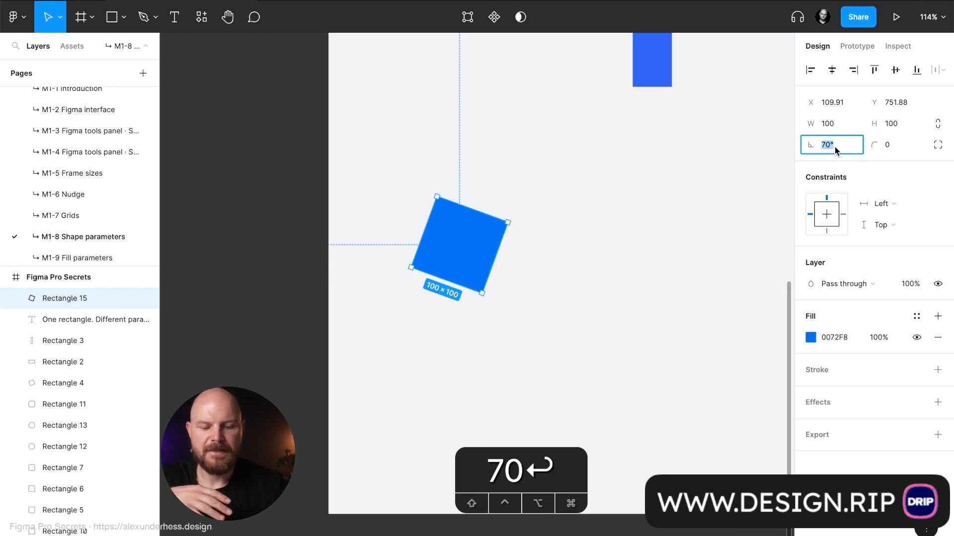
text(0)
key(Return)
Try rounding the rectangle's corners with its on-canvas radius handle, and undo the rounding
click(912, 148)
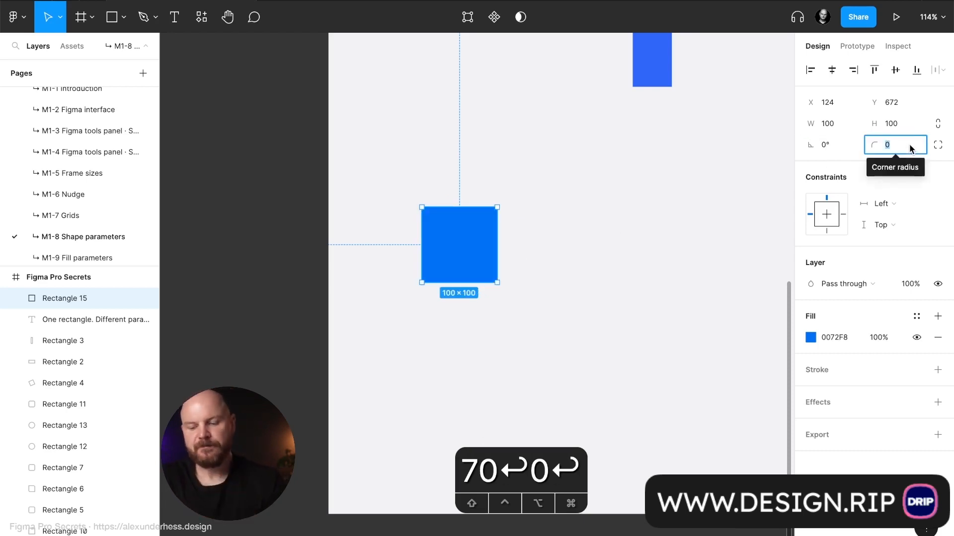
mouse_move(491, 221)
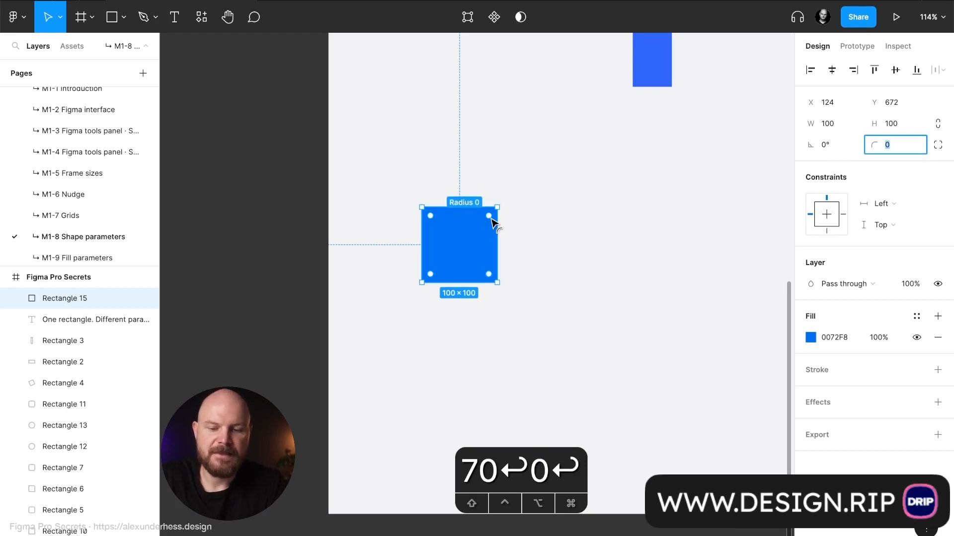
drag(492, 221, 486, 242)
key(super+z)
Set the rectangle's corner radius to 20
click(901, 144)
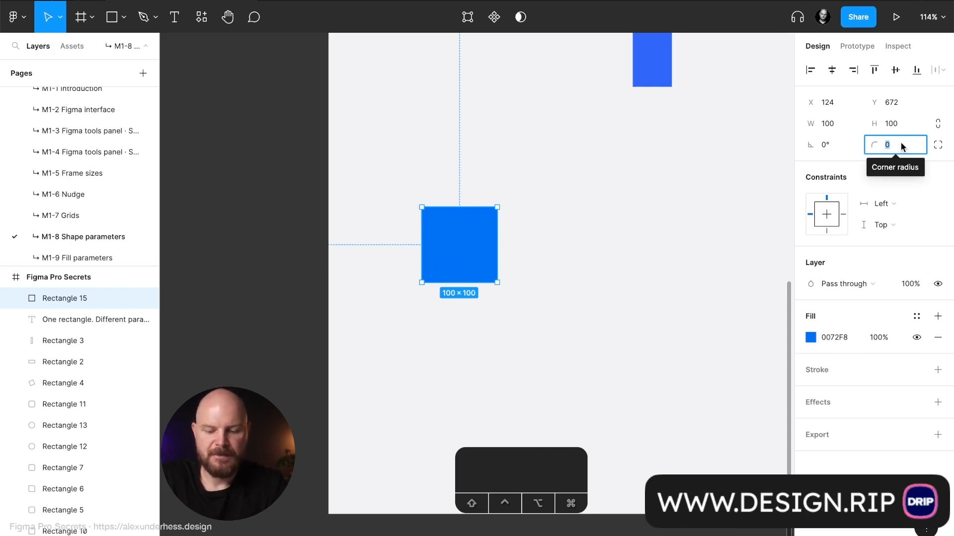
text(20)
key(Return)
click(546, 257)
click(489, 248)
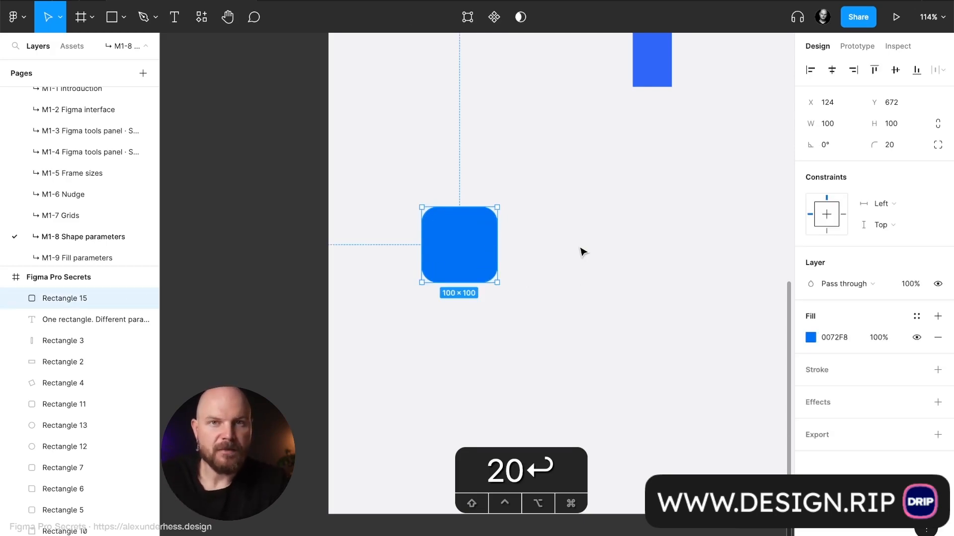
Duplicate the rounded square horizontally to its right at X 349, and set the copy's height to 48
mouse_move(459, 256)
drag(460, 257, 629, 256)
click(901, 149)
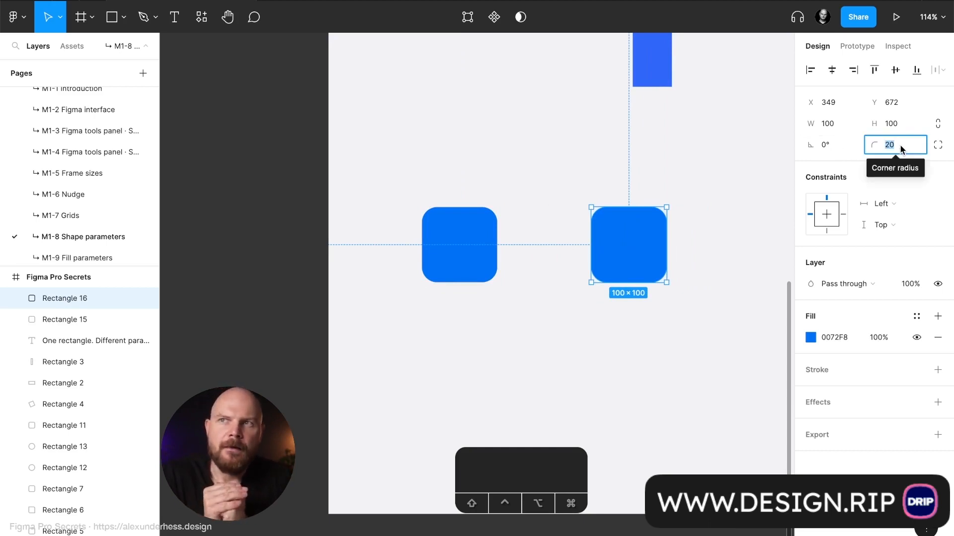
click(839, 126)
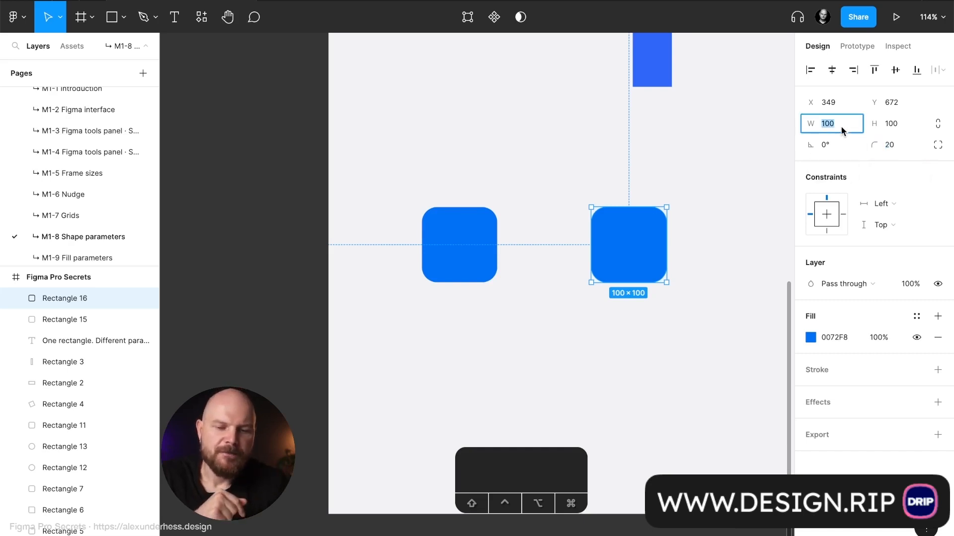
click(899, 122)
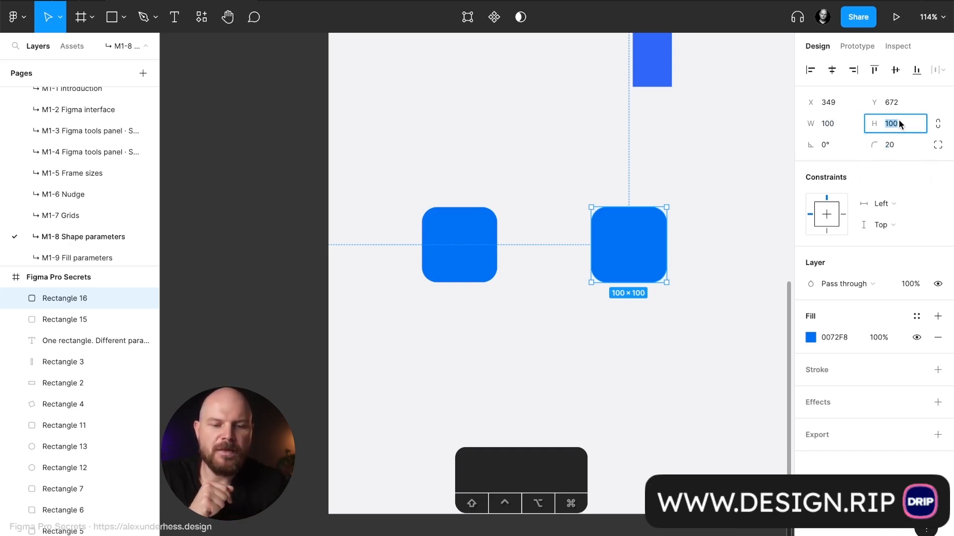
click(829, 123)
click(904, 122)
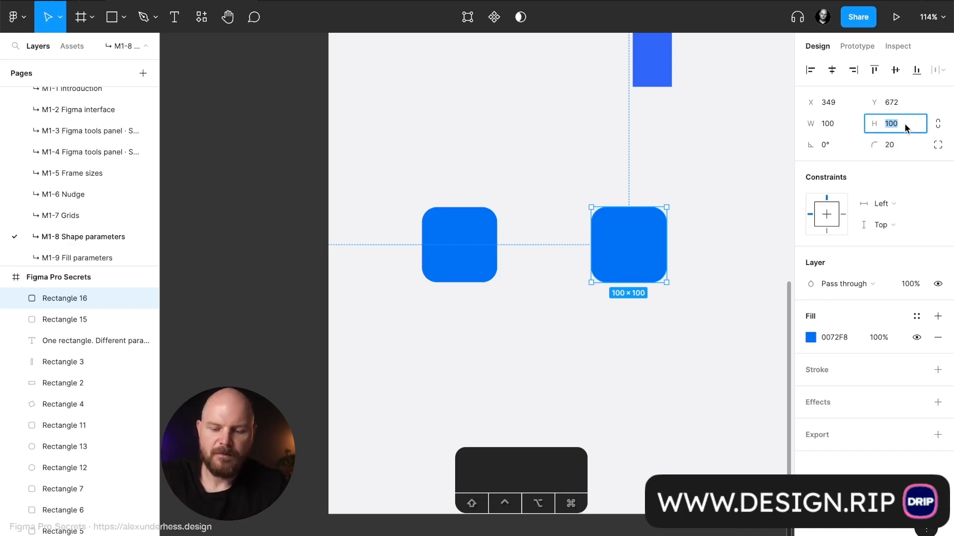
text(48)
key(Return)
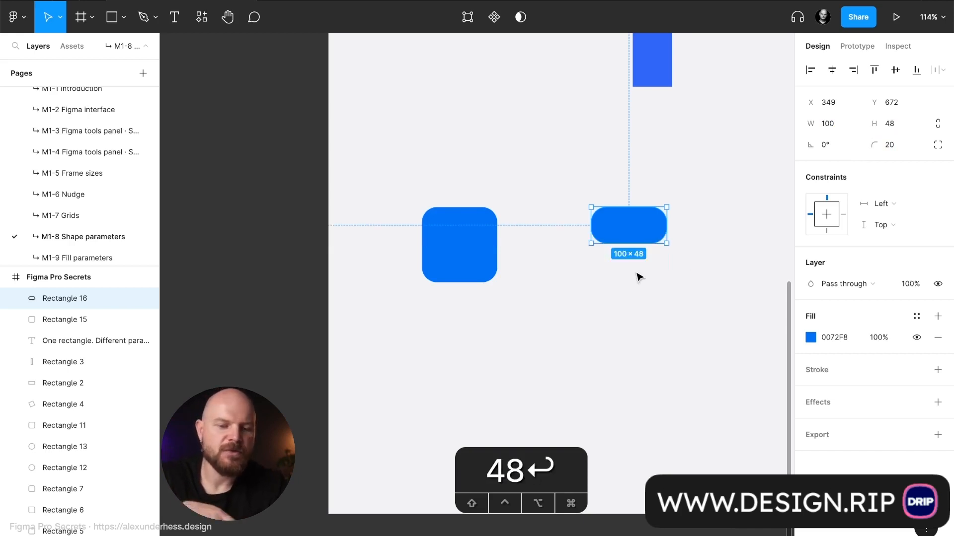
Set the copy's corner radius to 4, and move it closer to the rounded square at X 278, Y 690
click(905, 144)
text(4)
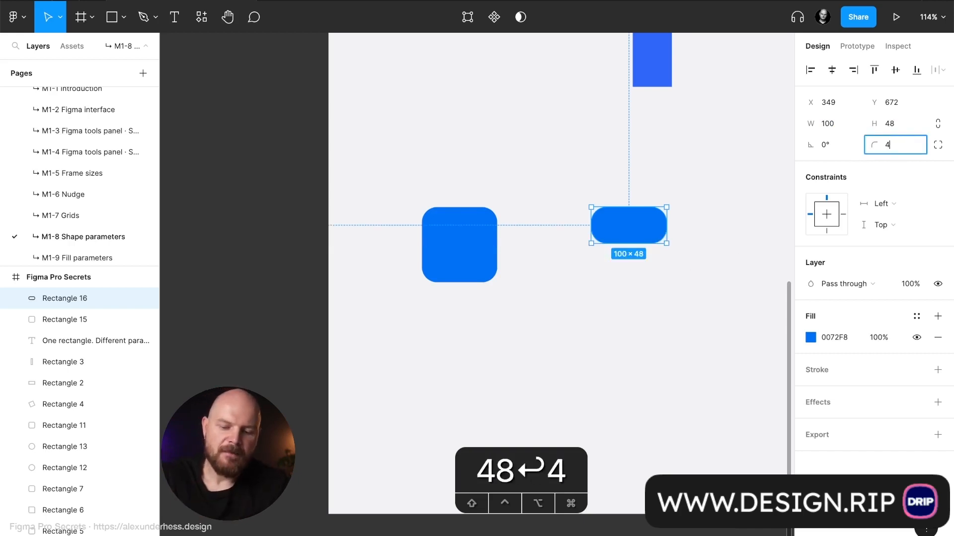
key(Return)
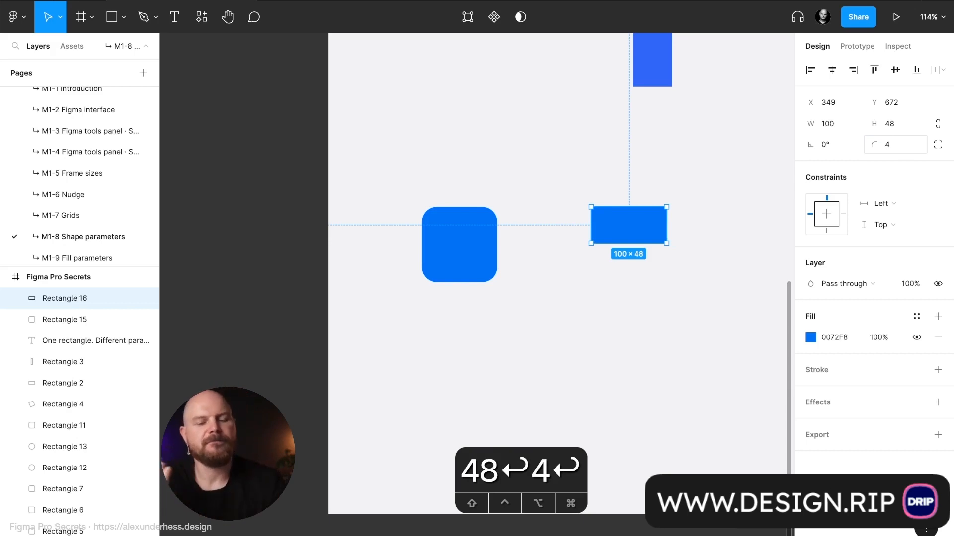
click(719, 191)
drag(654, 232, 595, 247)
click(635, 223)
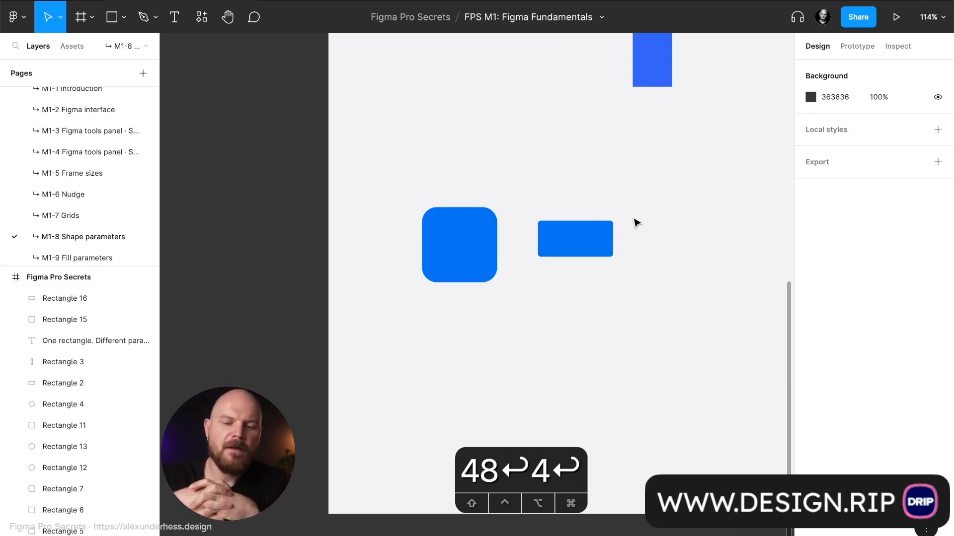
Examine the 100 × 48 rectangle's rounded corners up close, along with its corner radius value
click(598, 239)
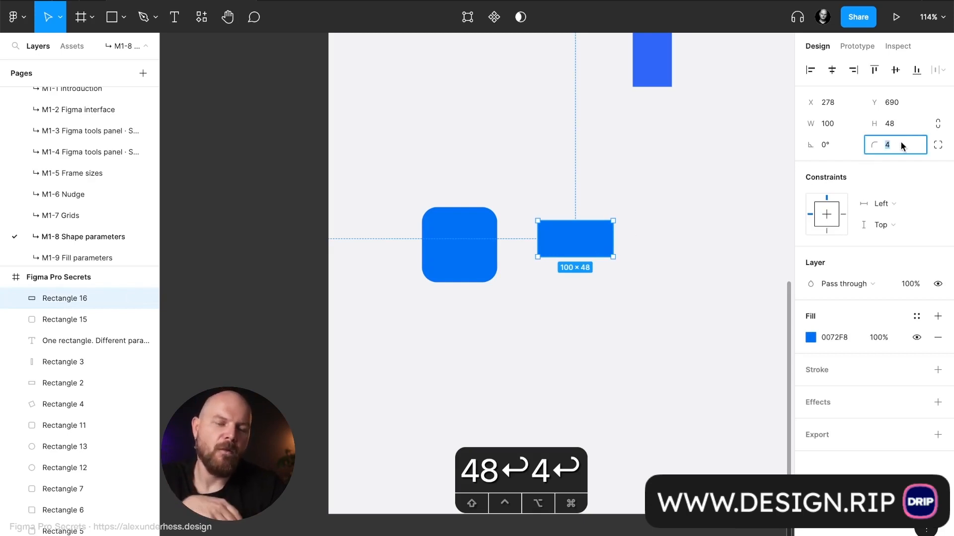
click(673, 264)
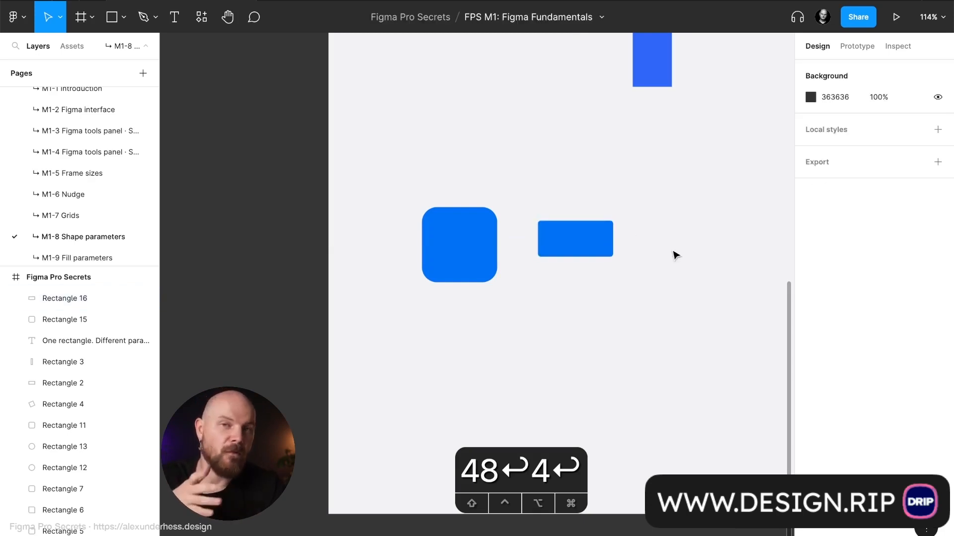
click(592, 238)
scroll(592, 241, up, 5)
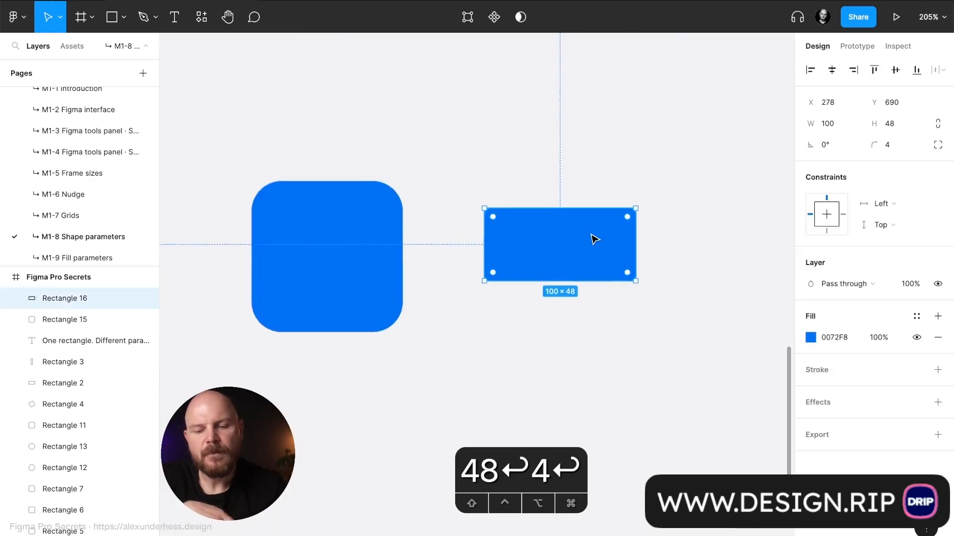
click(679, 234)
scroll(664, 232, up, 1)
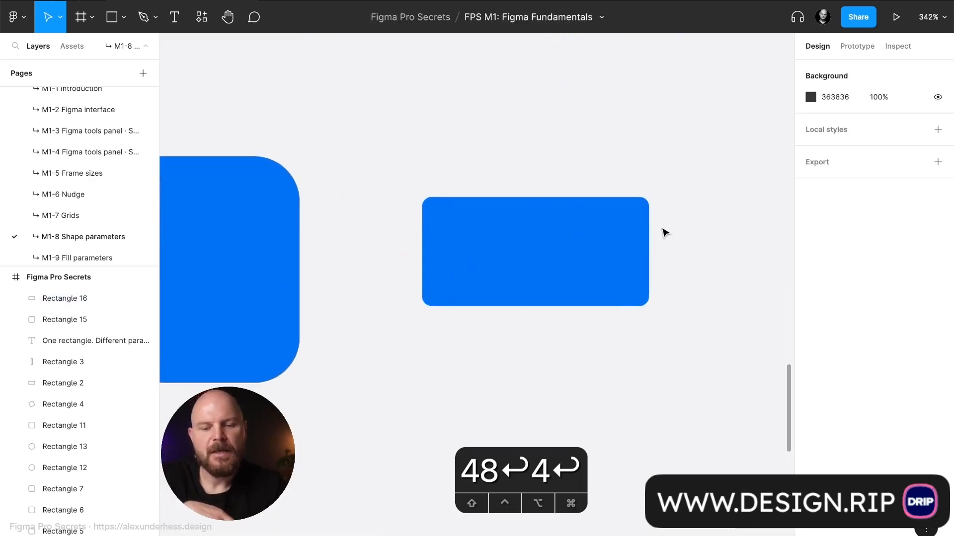
click(630, 253)
click(904, 145)
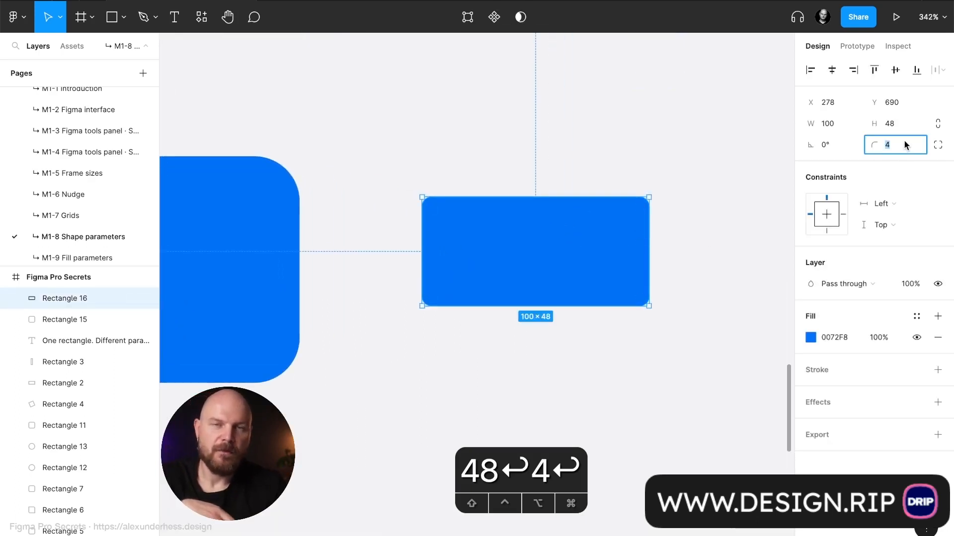
click(720, 215)
Duplicate the 100 × 48 rectangle straight down to Y 757, and set the copy's corner radius to 2000
click(605, 254)
scroll(605, 255, down, 5)
alt+drag(606, 255, 605, 315)
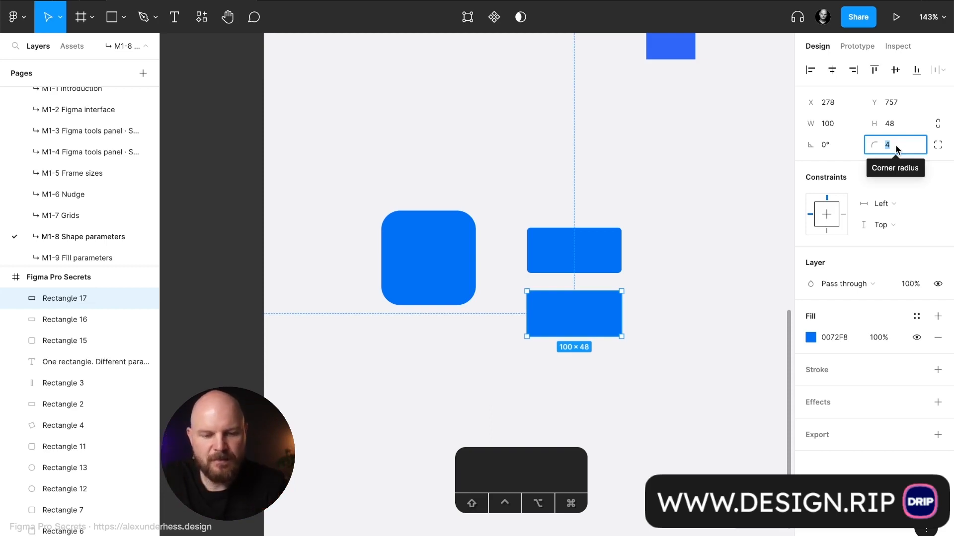
text(2000)
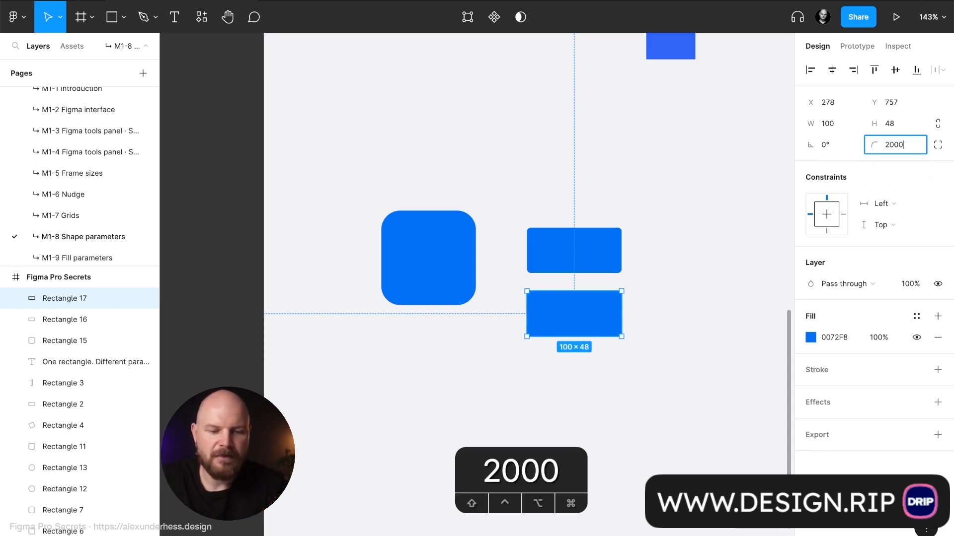
key(Return)
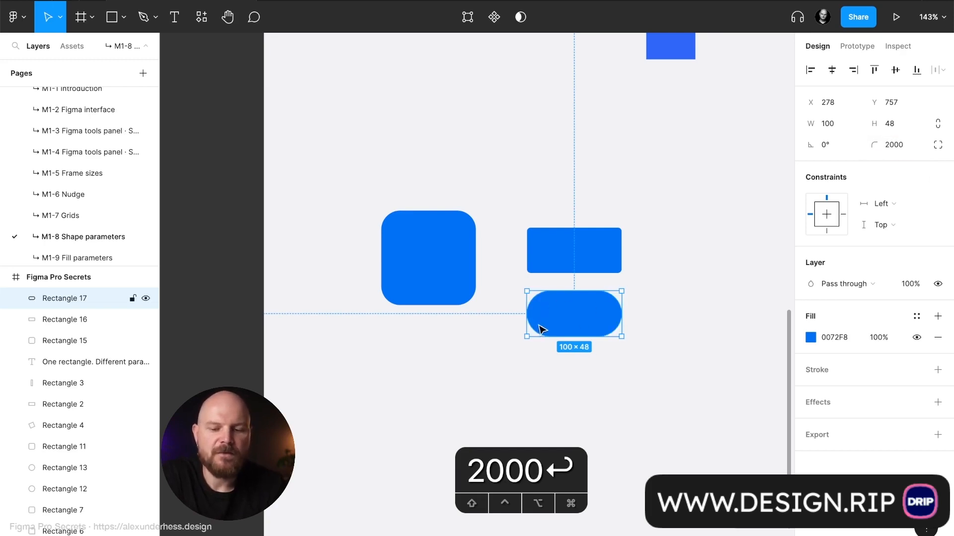
Try enlarging the pill-shaped rectangle from its lower-right corner to 551 × 190, and undo the resize
scroll(590, 347, down, 5)
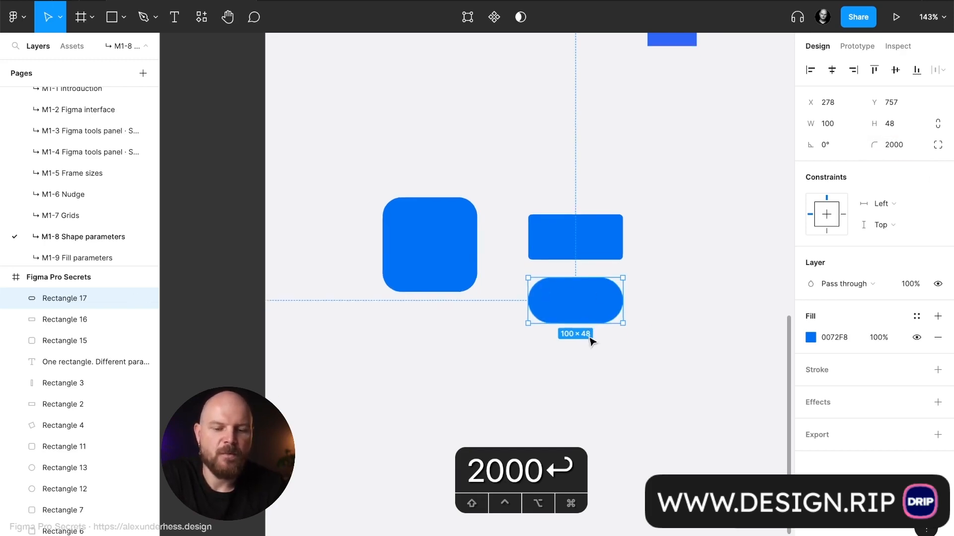
drag(607, 187, 704, 322)
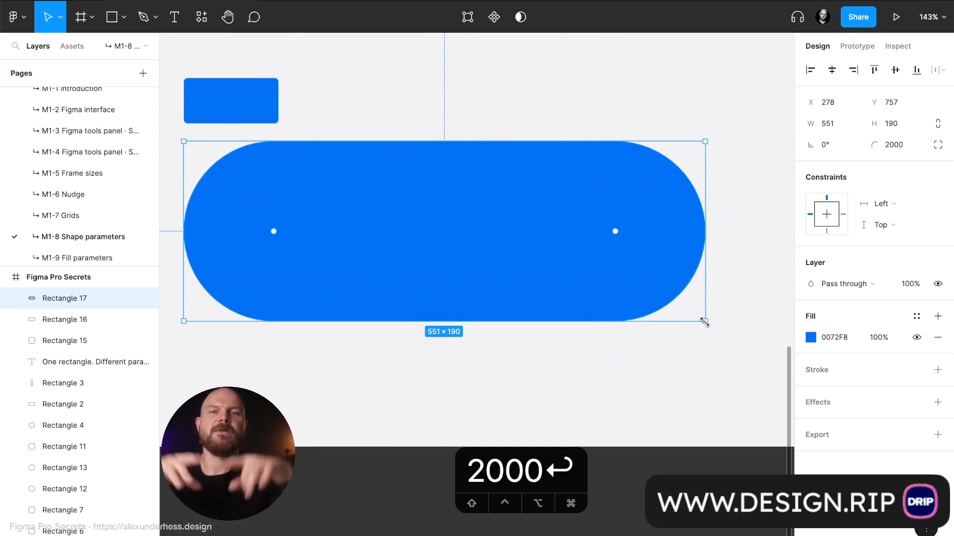
key(super+z)
key(super+z)
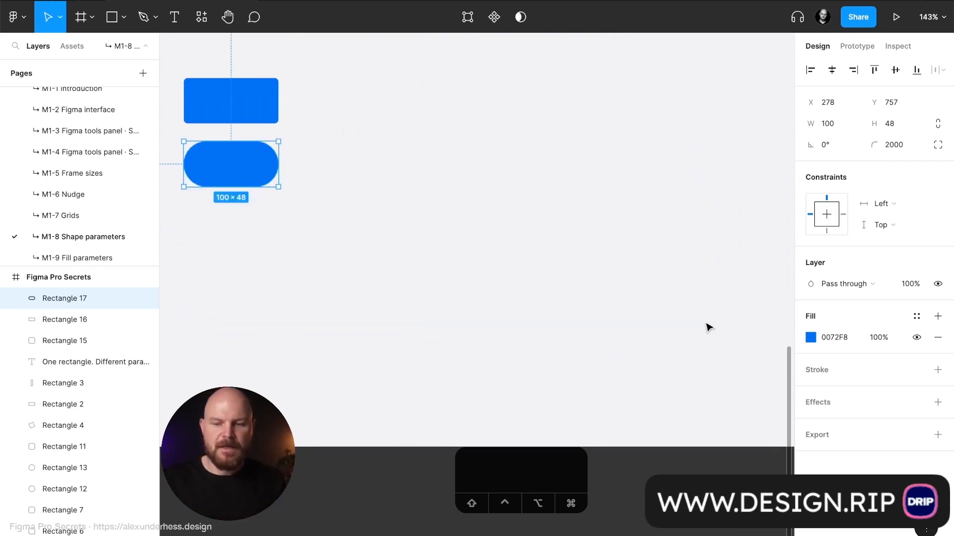
scroll(707, 328, left, 4)
scroll(482, 232, up, 3)
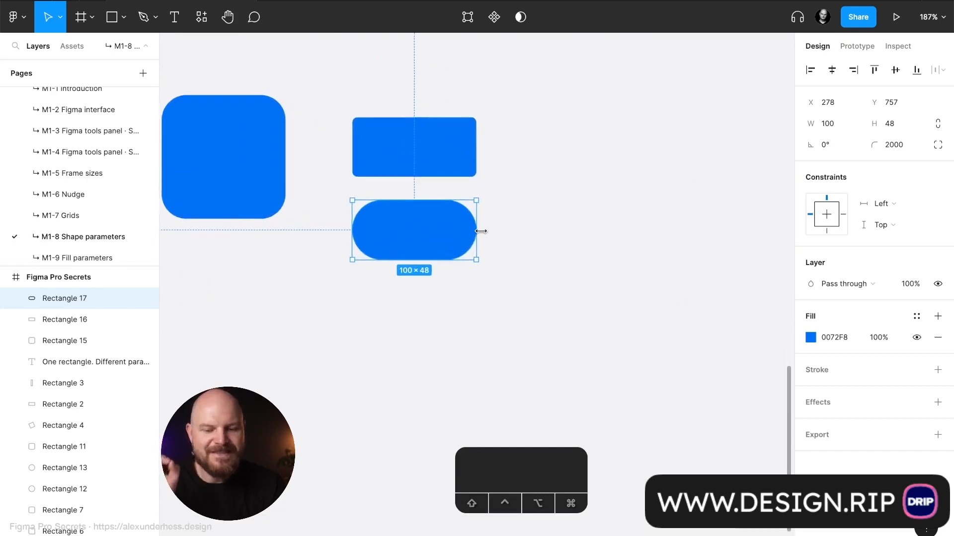
Set the pill-shaped rectangle's corner radius to 24
scroll(482, 231, left, 2)
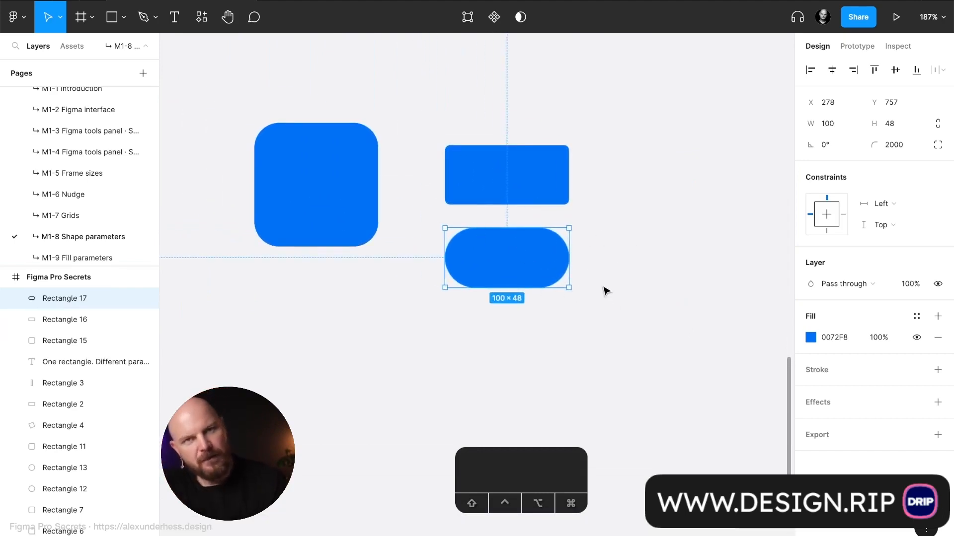
click(905, 145)
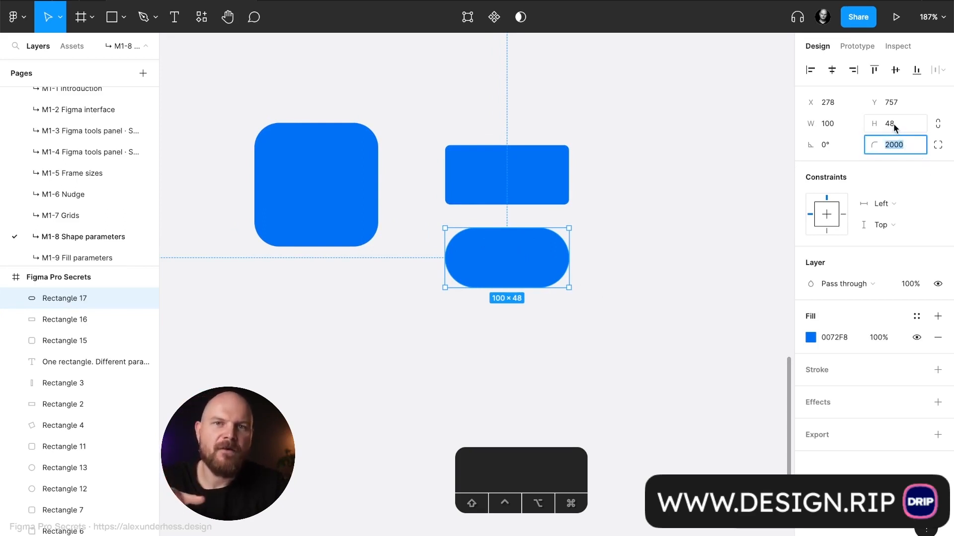
text(24)
key(Return)
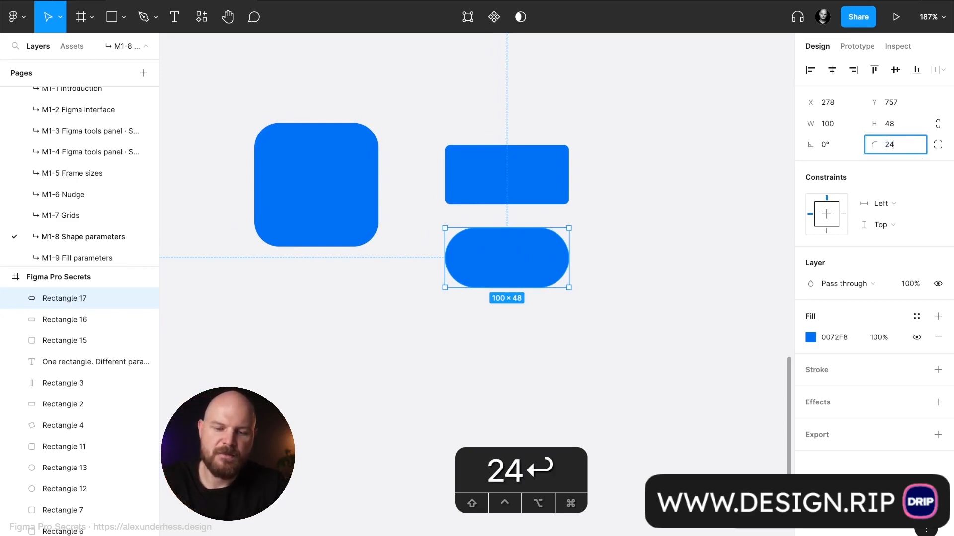
Try enlarging the pill-shaped rectangle to 201 × 105, and undo the resizing along with the radius change
drag(542, 284, 542, 359)
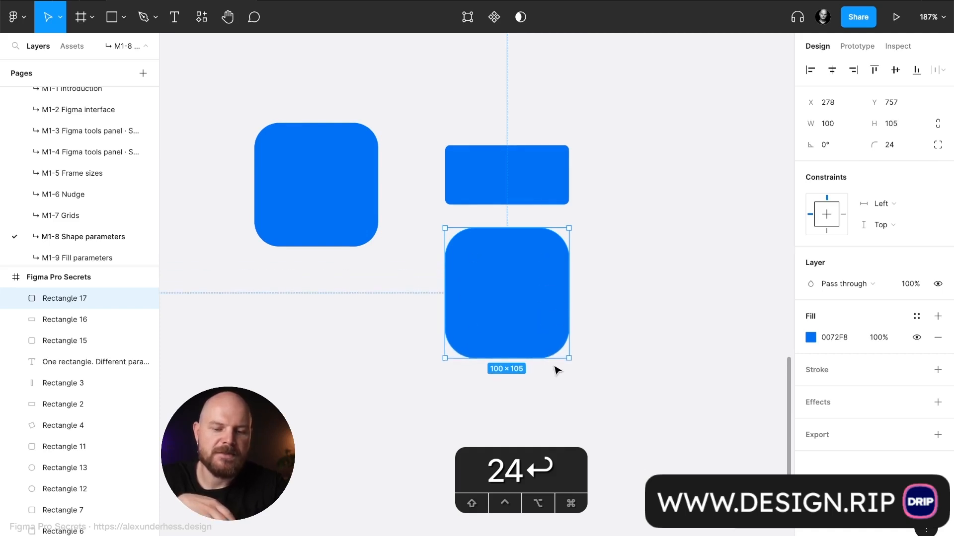
drag(569, 279, 694, 279)
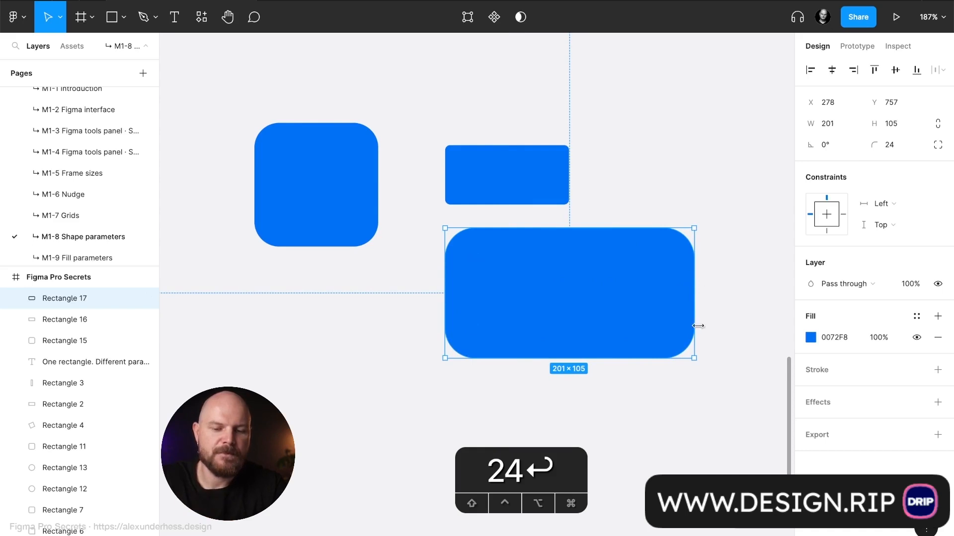
key(super+z)
key(super+z)
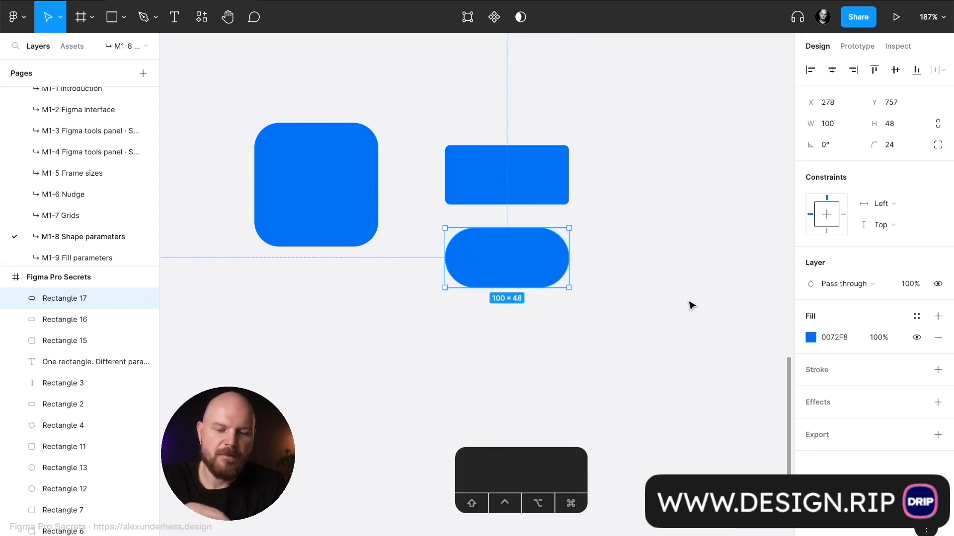
key(super+z)
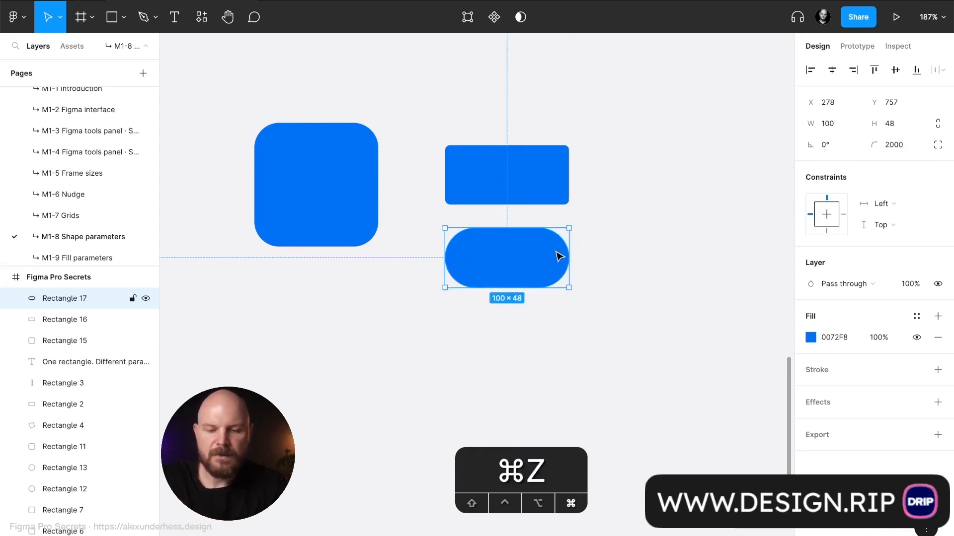
Set the pill-shaped rectangle's corner radius to half its height by entering the calculation 48/2
click(895, 145)
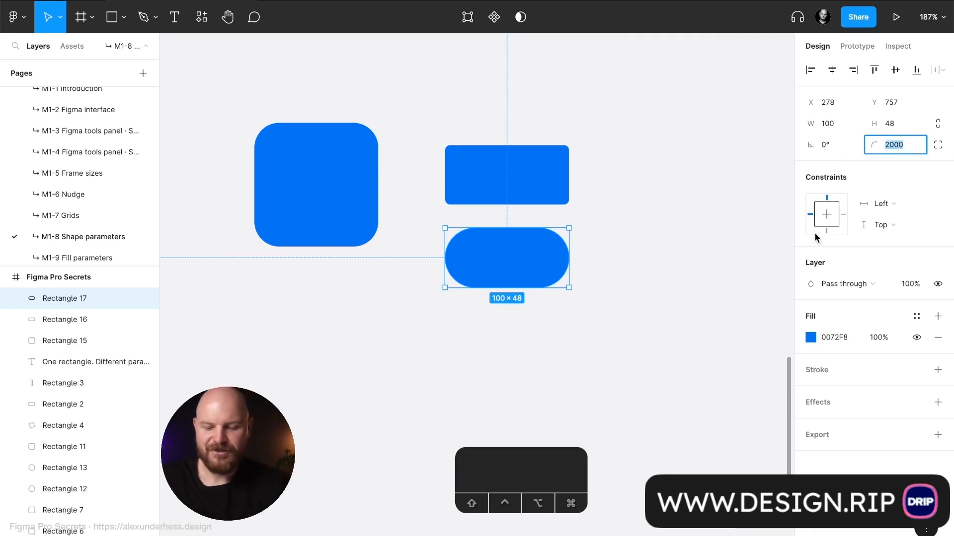
text(48/2)
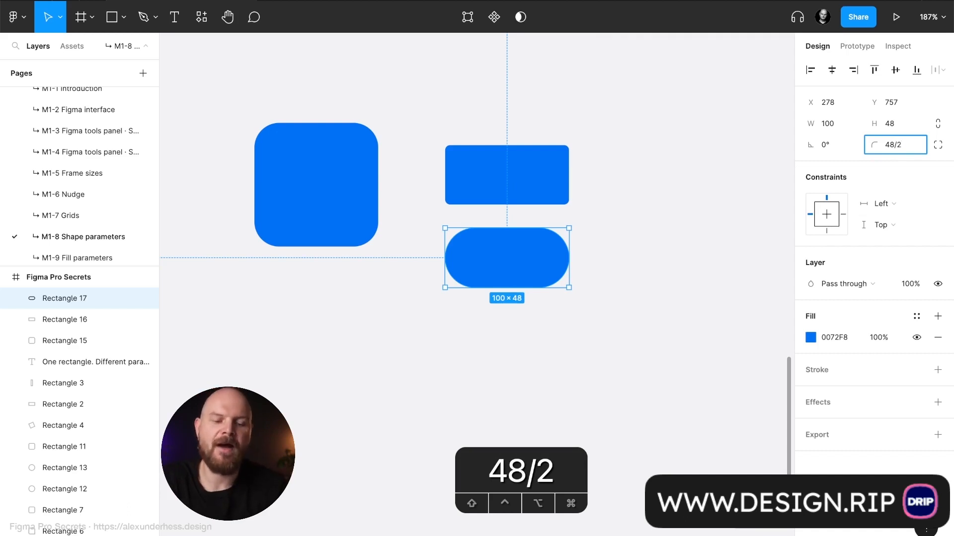
key(Return)
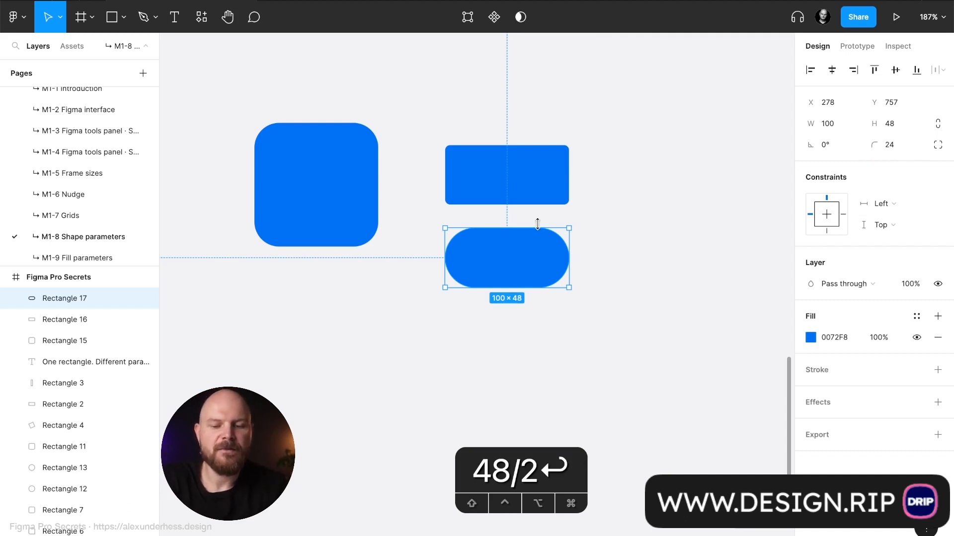
click(618, 259)
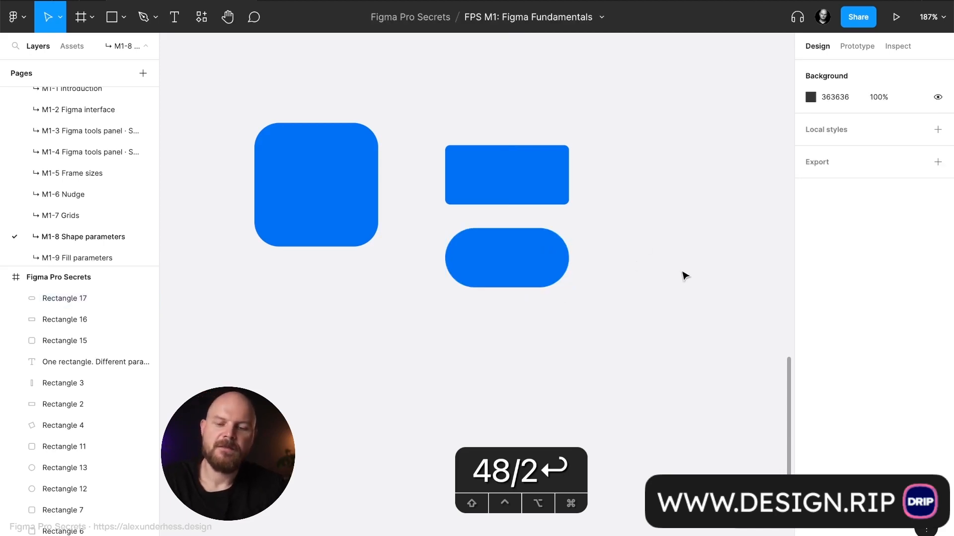
click(526, 271)
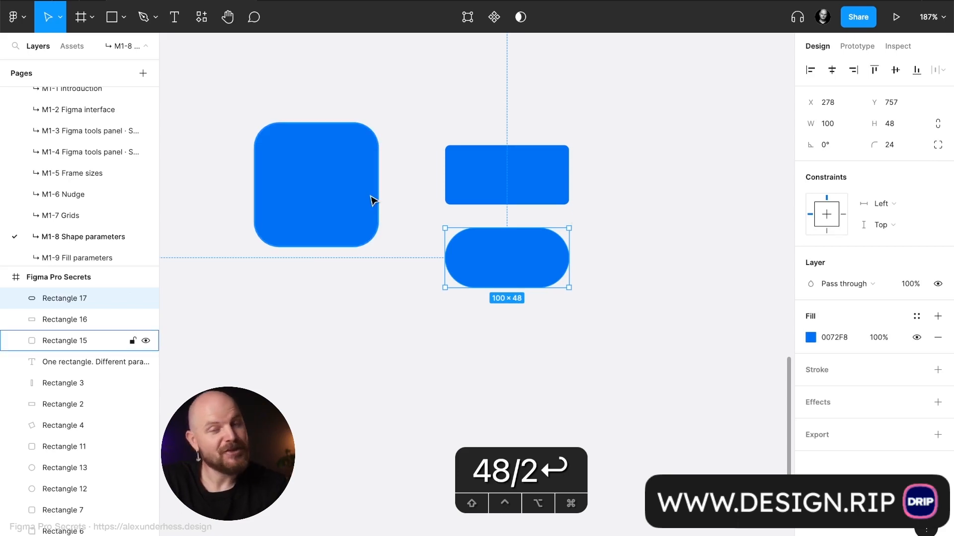
Move the 100 × 100 rounded square down to X 123, Y 690, level with the upper 100 × 48 rectangle
scroll(345, 211, left, 5)
scroll(344, 211, up, 2)
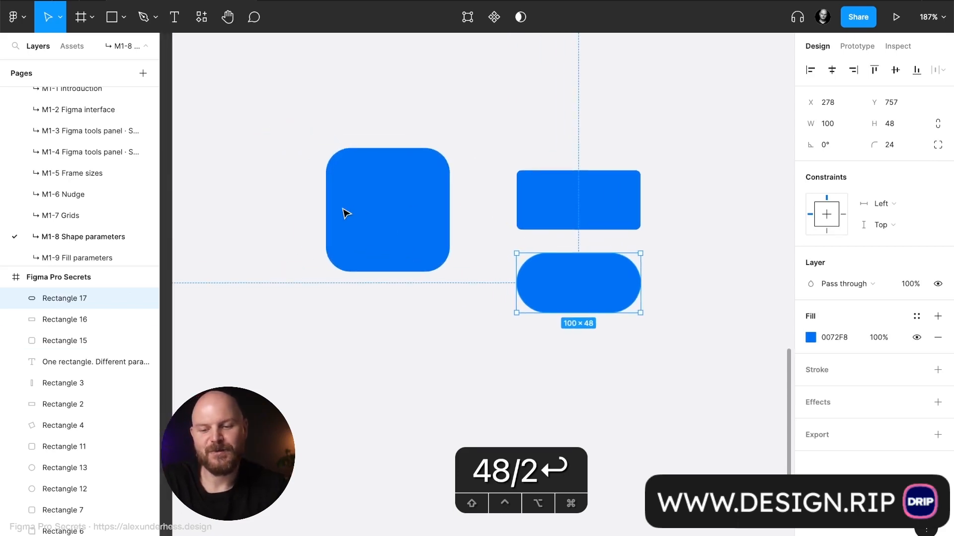
click(391, 201)
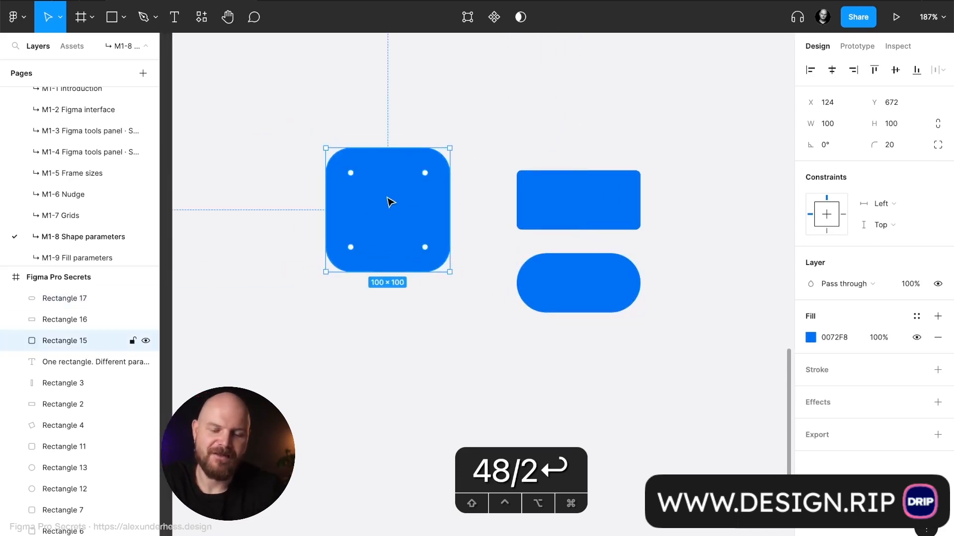
drag(385, 195, 385, 217)
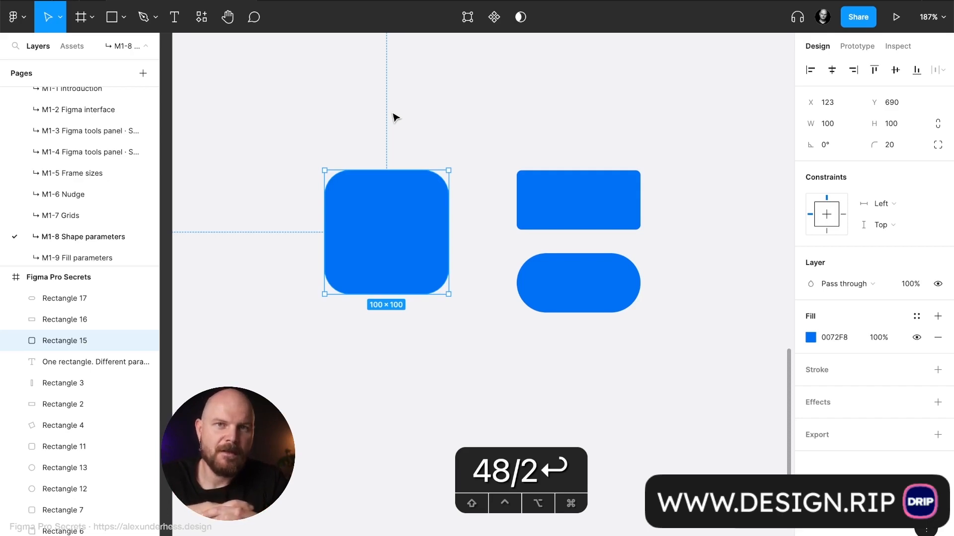
Duplicate the rounded square straight down to Y 835, flatten the copy, and open its vector points for editing
key(shift+2)
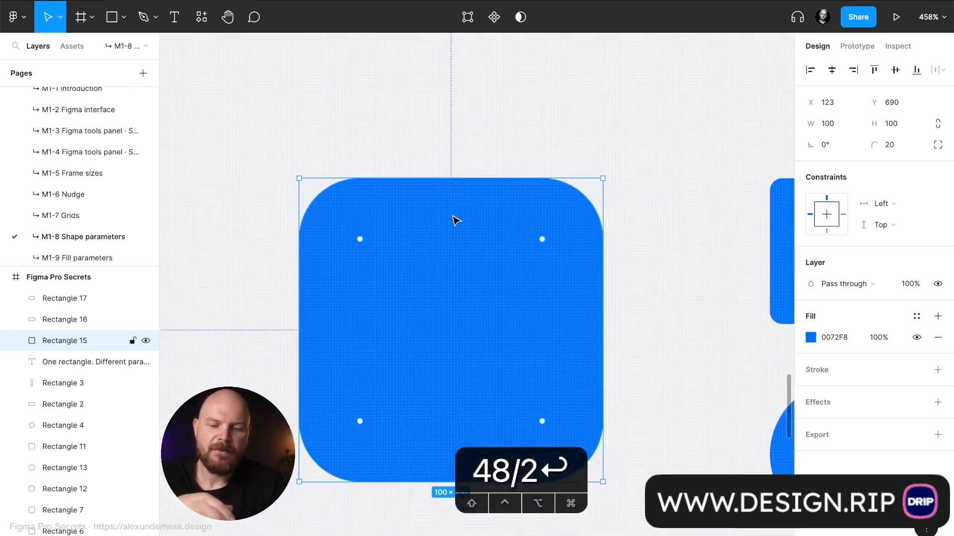
scroll(465, 284, down, 5)
drag(460, 286, 460, 396)
key(shift+2)
key(Return)
scroll(460, 389, up, 3)
ctrl+scroll(547, 158, up, 5)
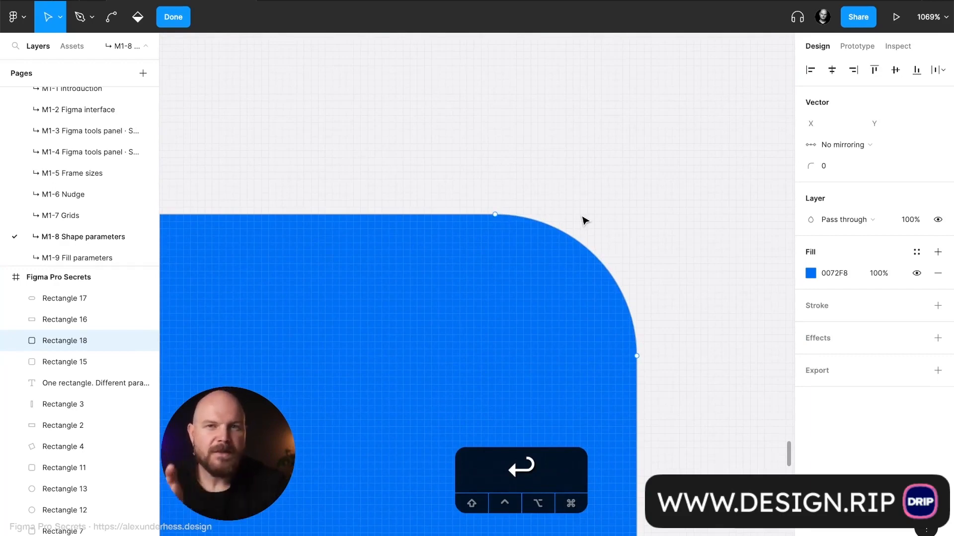
Pull mirrored handles from the copy's upper-right curve point at X 203, Y 835, and leave vector editing
ctrl+scroll(586, 219, down, 10)
scroll(591, 219, up, 1)
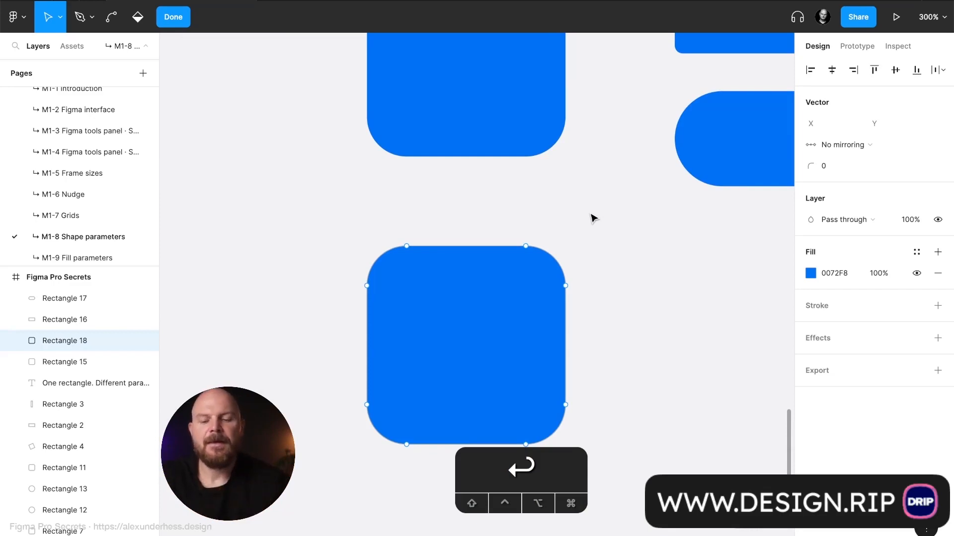
scroll(526, 240, up, 5)
scroll(565, 164, down, 3)
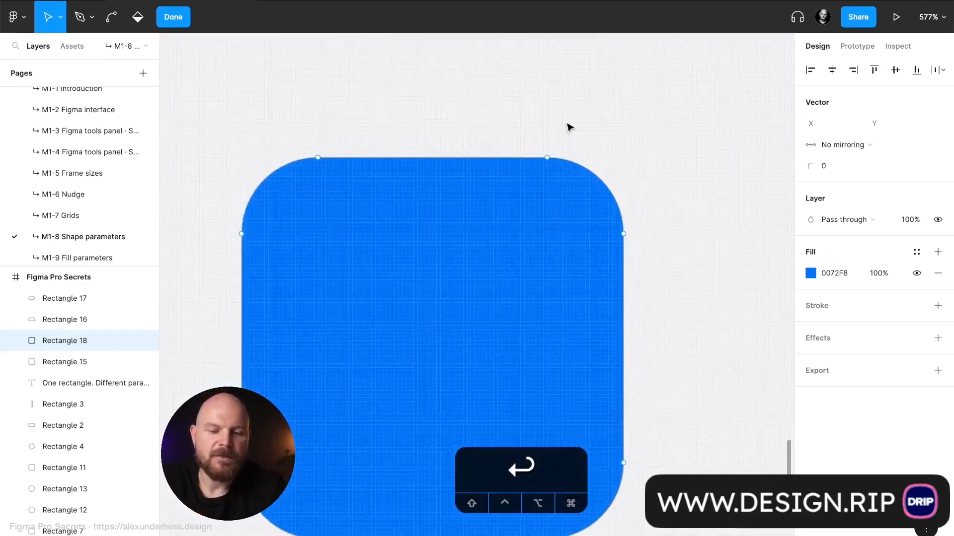
scroll(569, 127, up, 5)
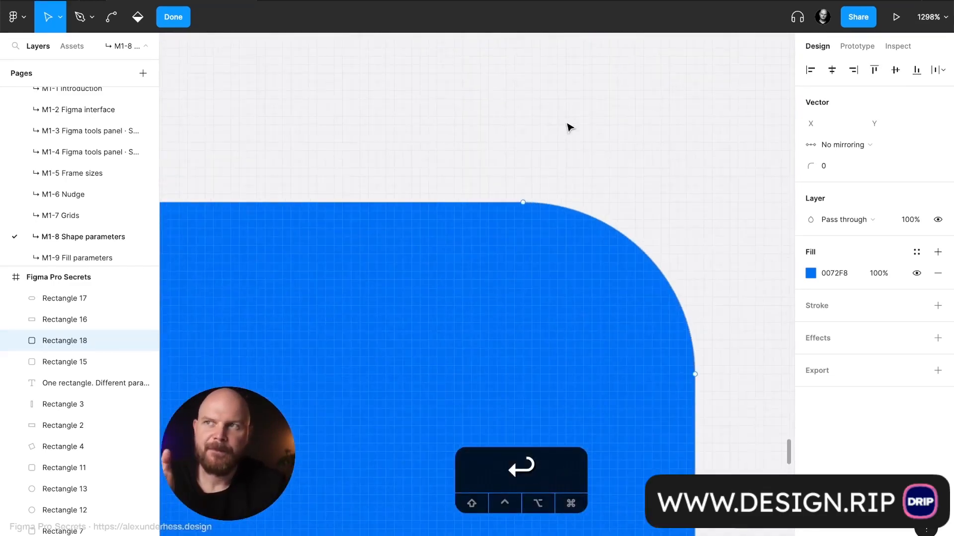
click(524, 203)
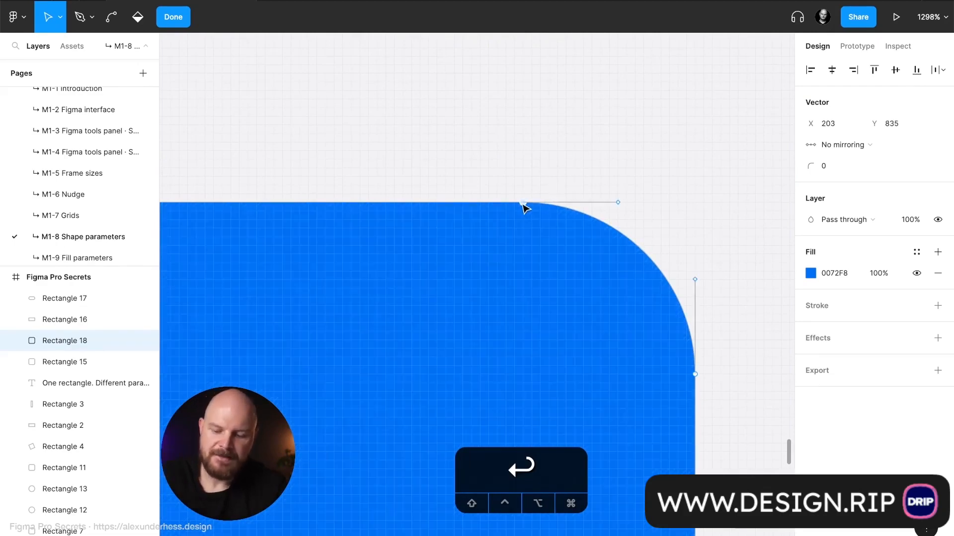
key(super)
drag(527, 205, 630, 219)
scroll(486, 177, up, 5)
scroll(582, 266, up, 4)
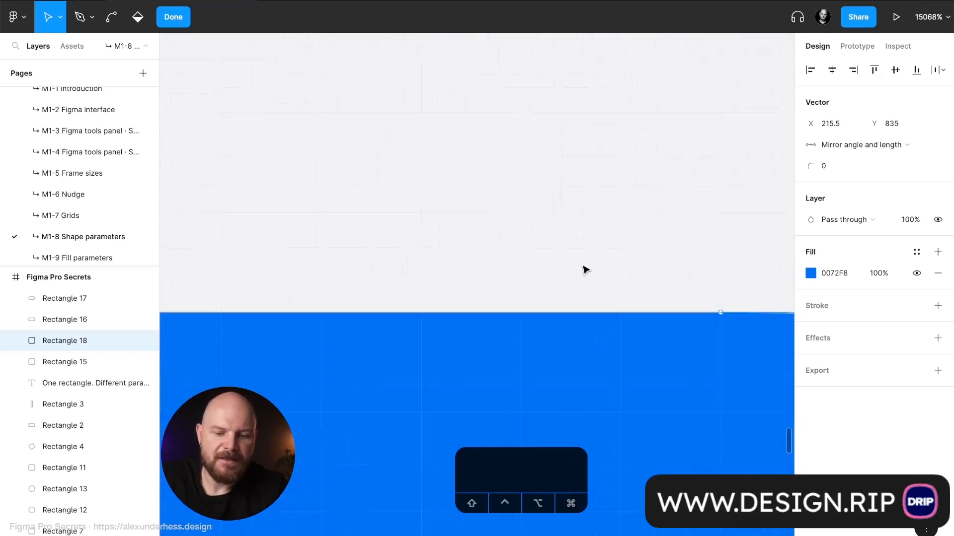
key(super+z)
key(super+z)
scroll(710, 331, down, 3)
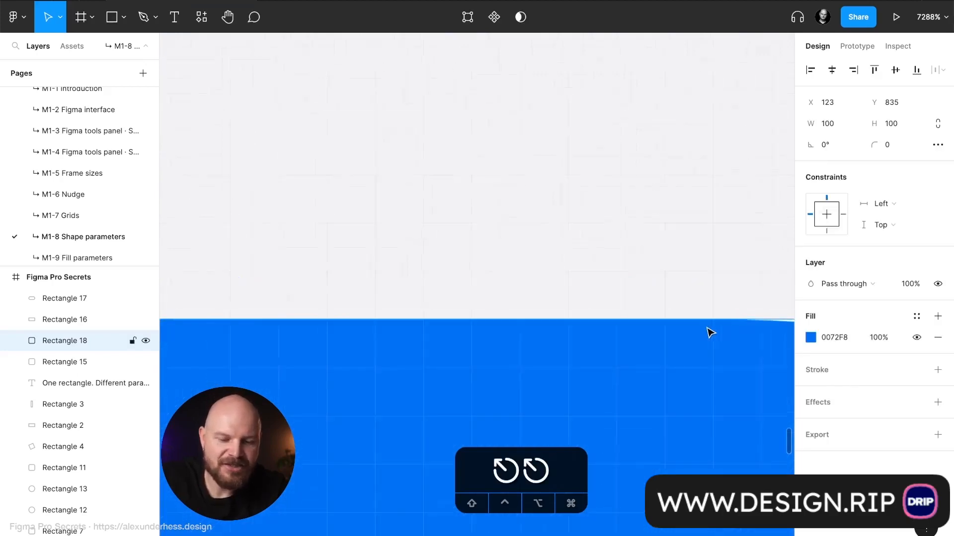
Delete the flattened copy below the rounded square
scroll(589, 312, down, 5)
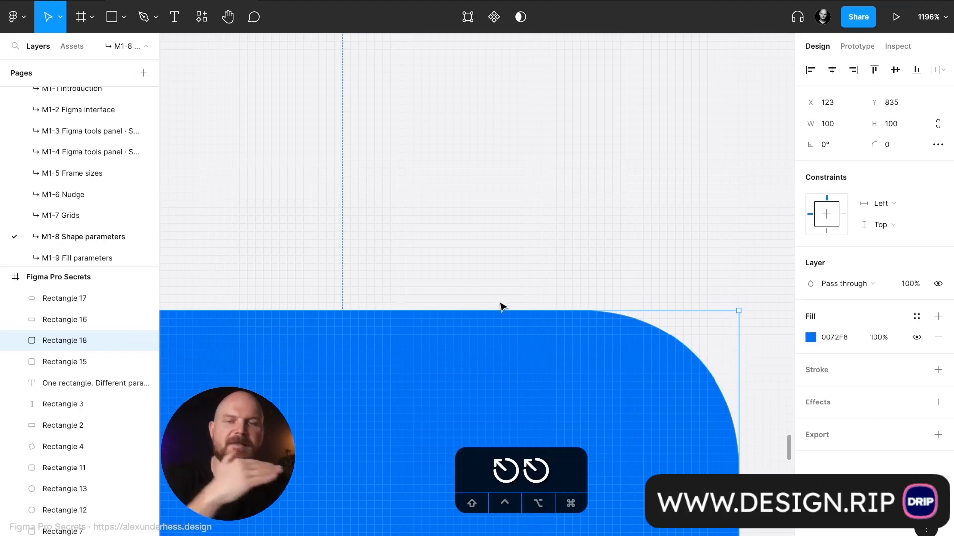
scroll(525, 293, down, 5)
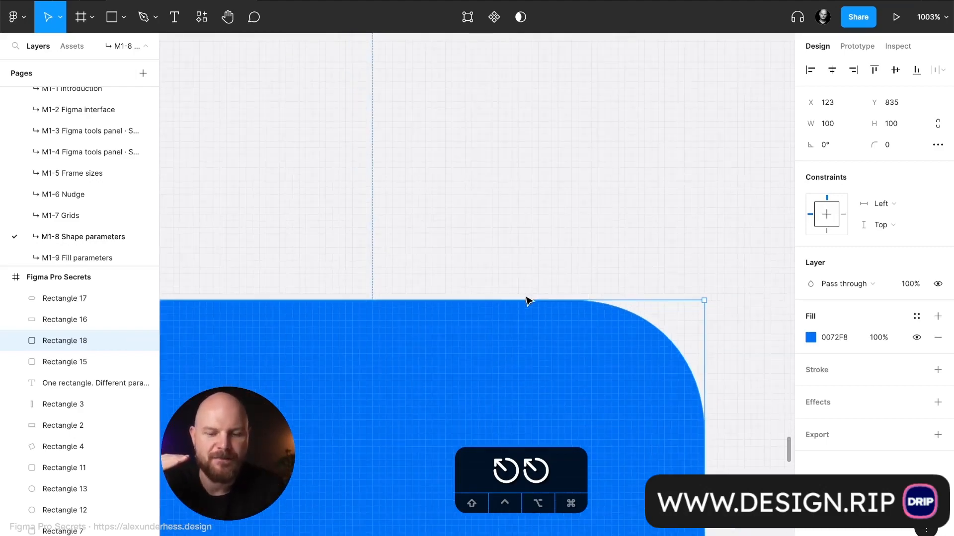
scroll(541, 295, down, 2)
scroll(542, 296, left, 2)
key(BackSpace)
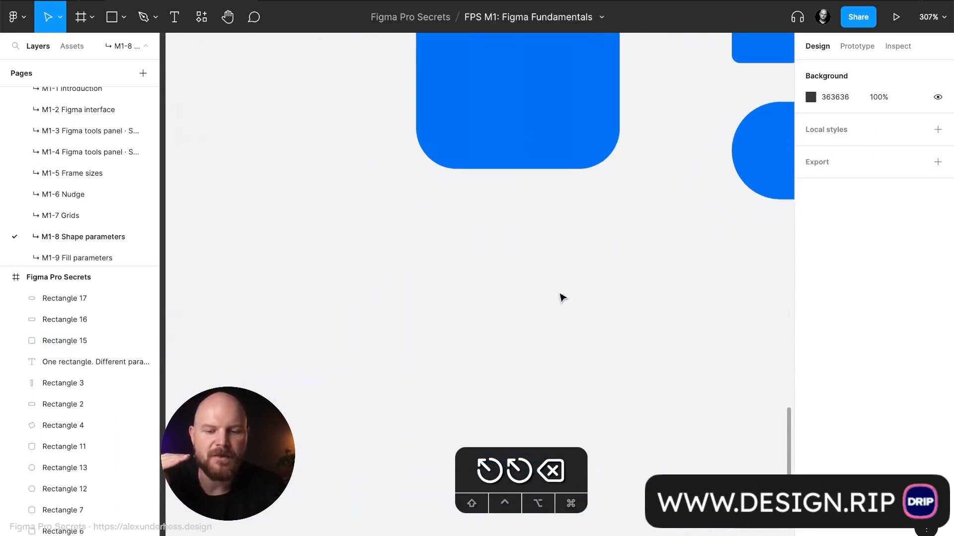
Duplicate the rounded square straight down to Y 811, and flatten the copy
scroll(562, 263, up, 3)
click(561, 234)
scroll(619, 108, up, 4)
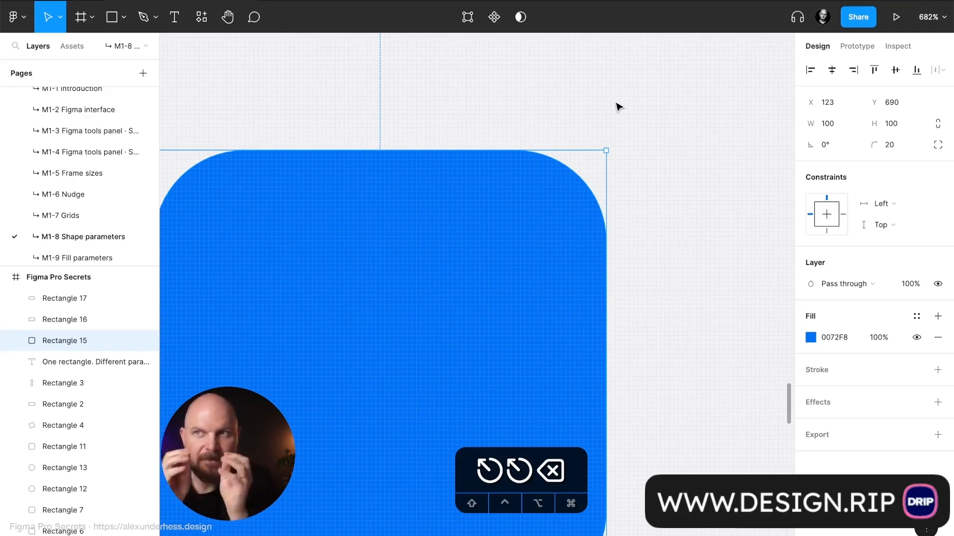
scroll(618, 108, down, 4)
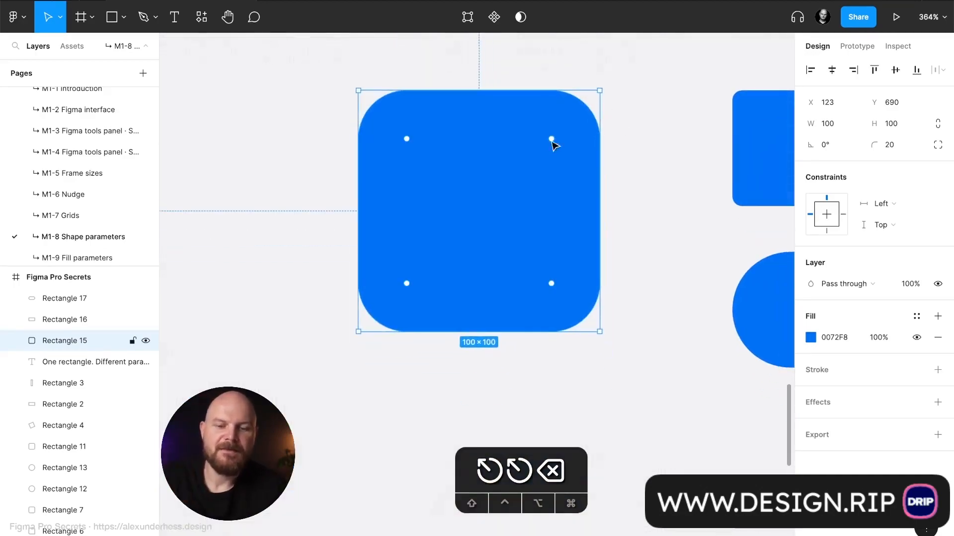
drag(508, 181, 498, 464)
scroll(497, 324, down, 3)
key(Return)
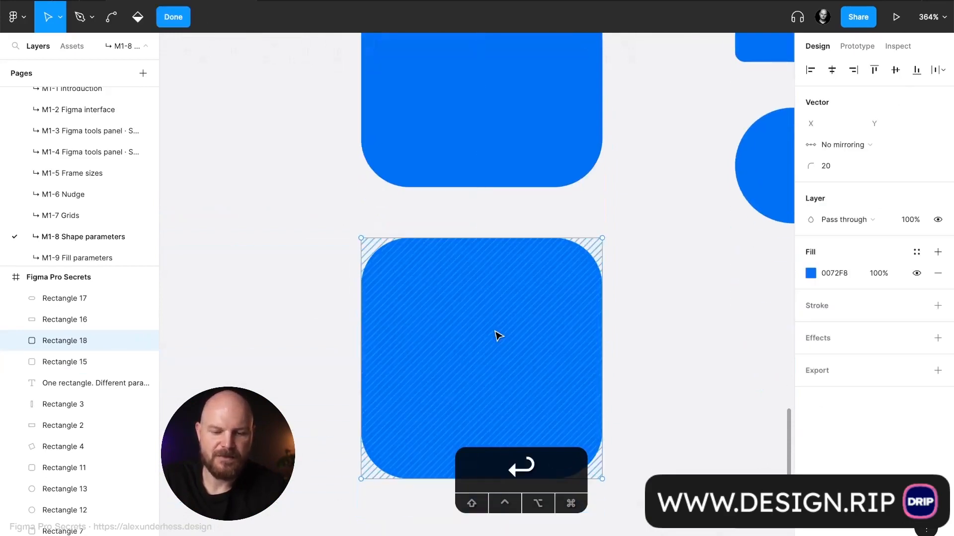
key(Escape)
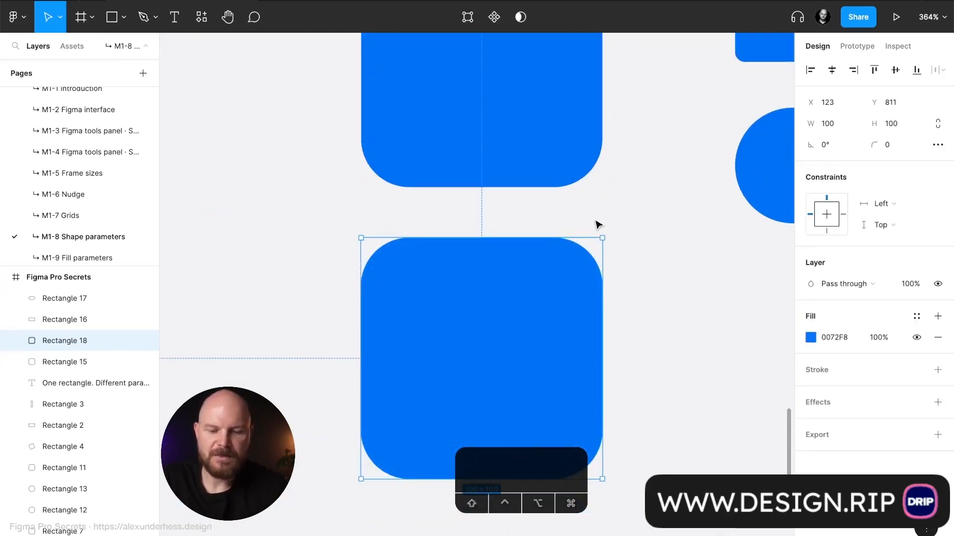
Open the flattened copy's vector points for editing, and select the upper-right curve point at X 203, Y 811
scroll(597, 225, up, 5)
key(Return)
click(486, 271)
click(497, 245)
click(480, 295)
key(Return)
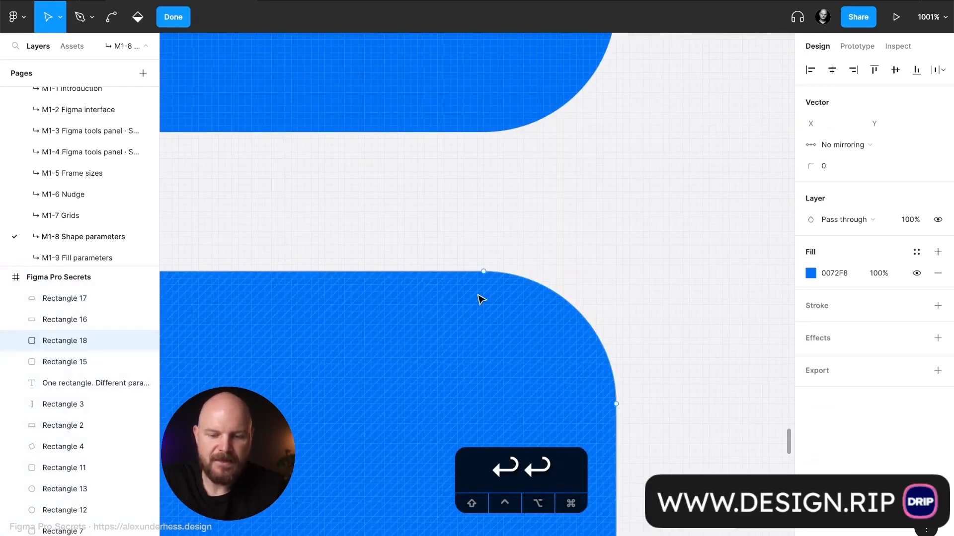
scroll(480, 294, up, 5)
click(495, 239)
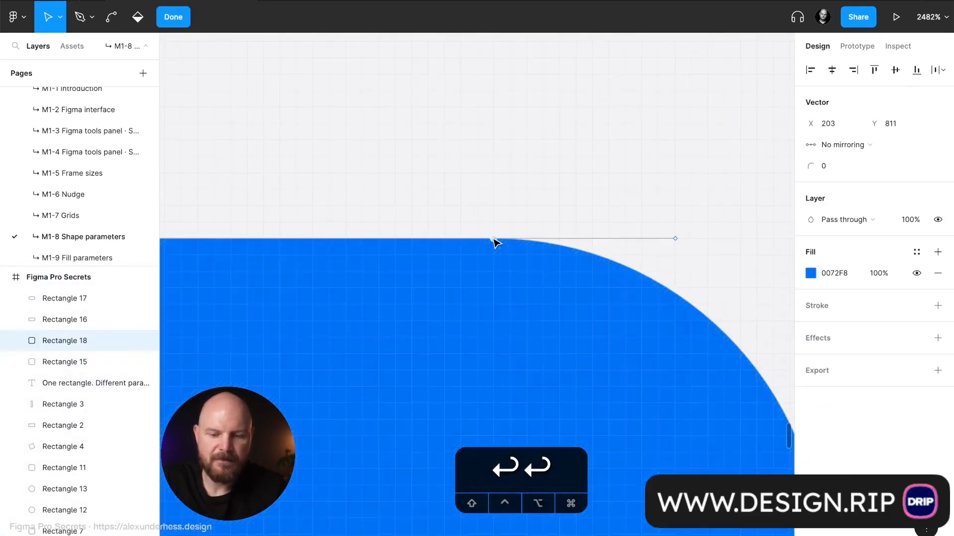
Mirror the selected point's handles in angle and length, placing the outer handle at X 213, Y 811.5
scroll(496, 241, up, 5)
key(super)
drag(464, 256, 782, 280)
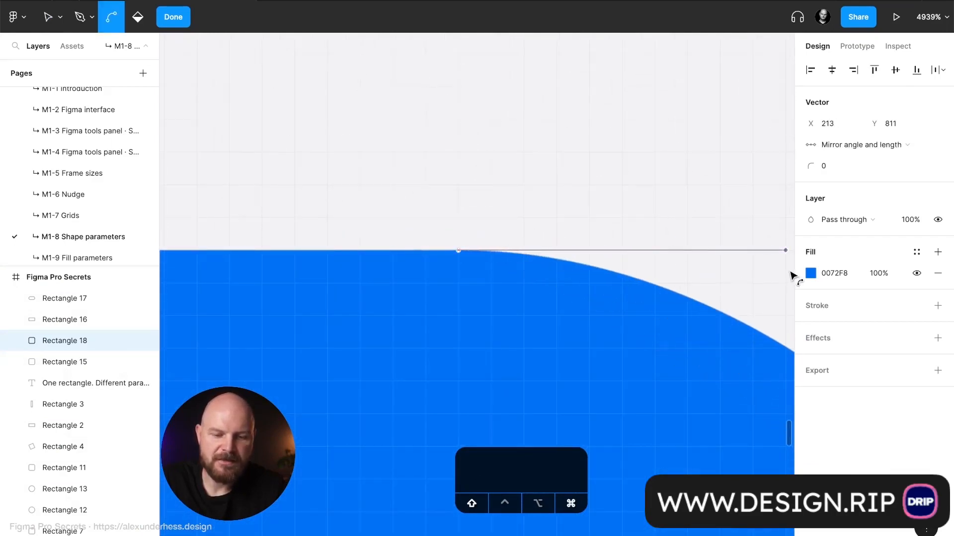
scroll(715, 268, right, 2)
drag(733, 259, 737, 274)
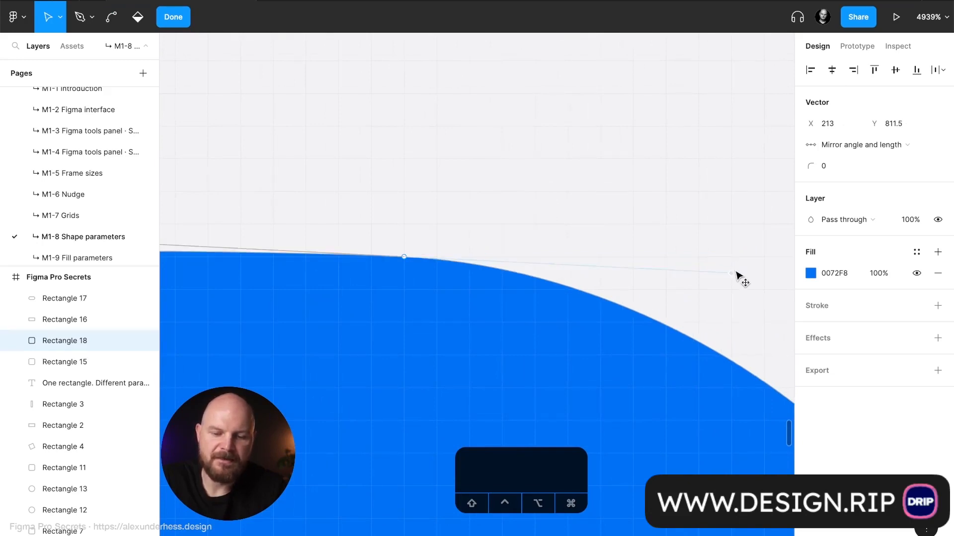
click(564, 208)
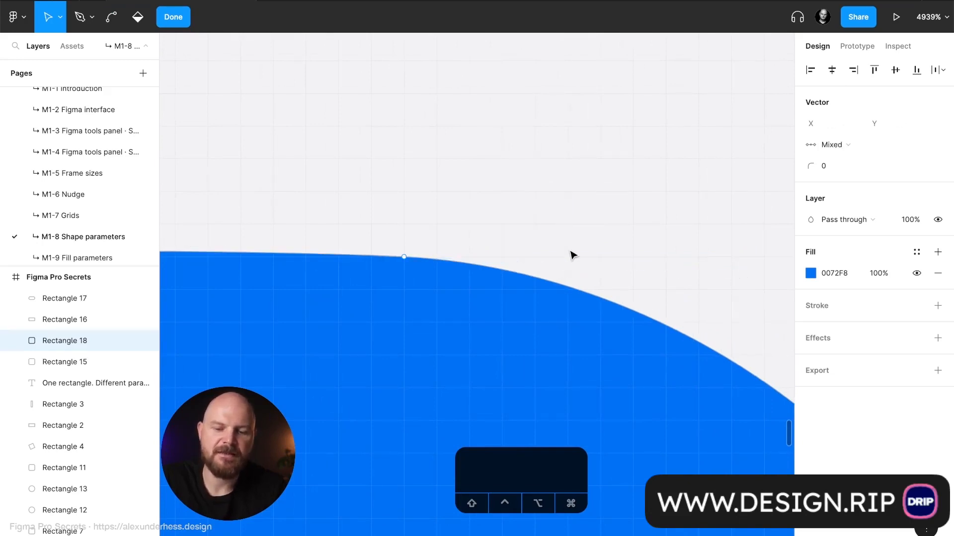
Leave vector editing and delete the flattened copy below the original rounded square
scroll(571, 255, down, 5)
key(Escape)
scroll(570, 206, down, 3)
click(574, 192)
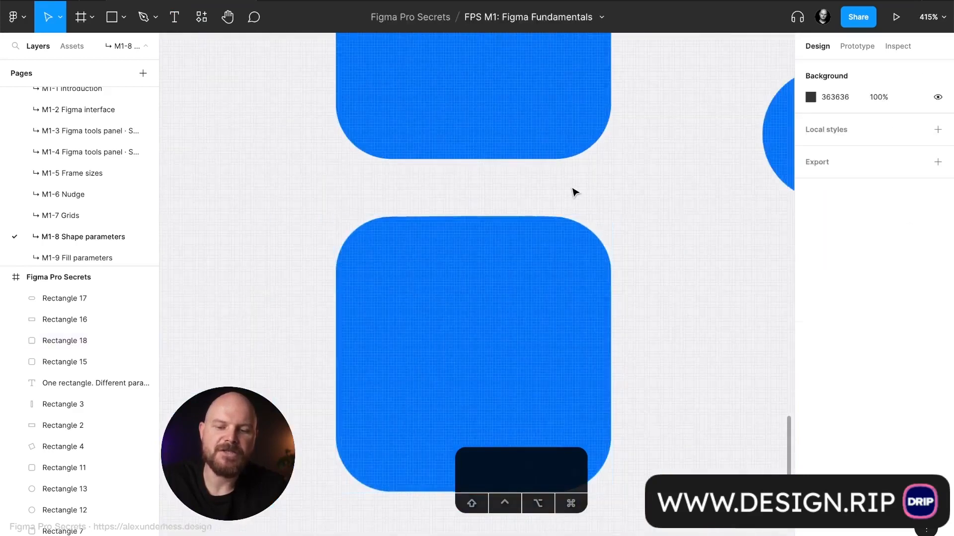
scroll(574, 192, down, 1)
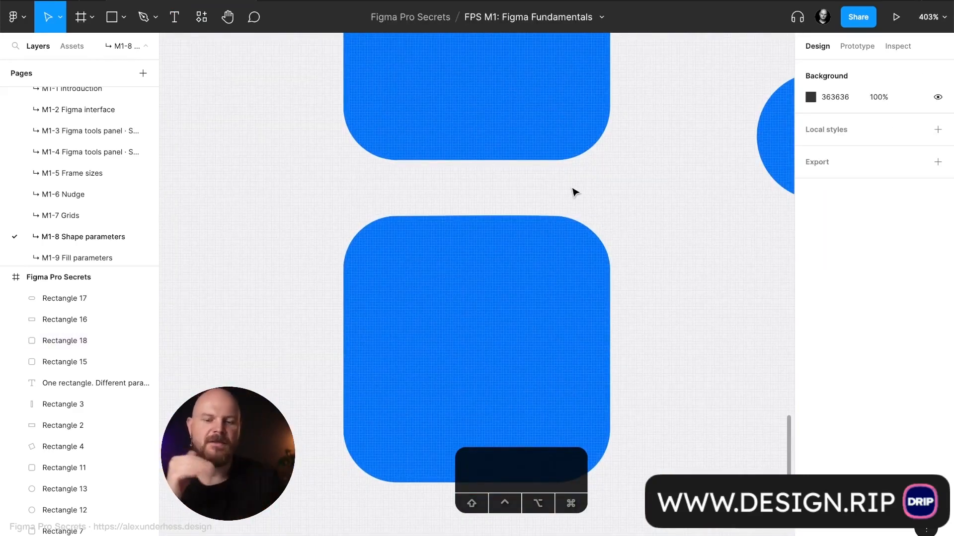
click(545, 324)
key(BackSpace)
scroll(546, 324, up, 5)
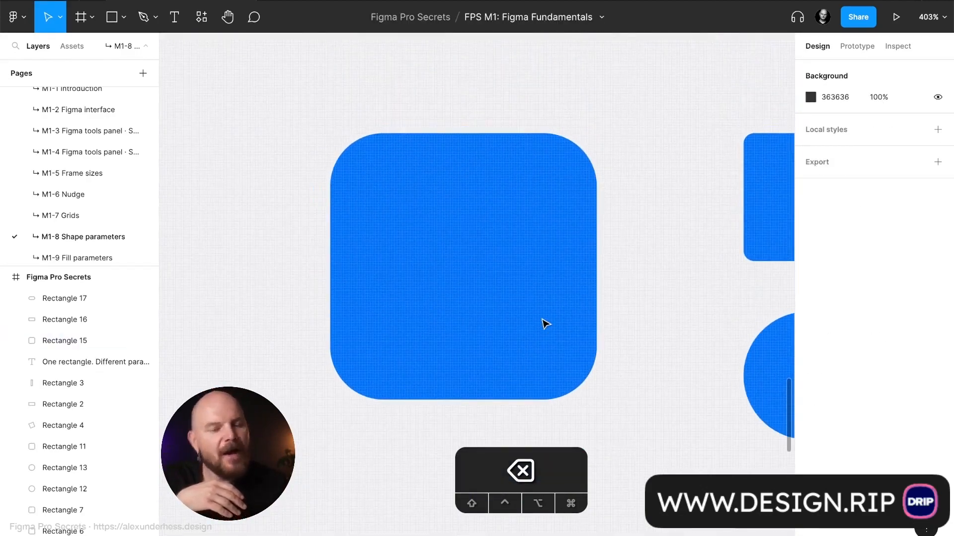
Show the rounded square's individual corner settings and set its corner smoothing to the iOS value of 60%
click(546, 323)
scroll(532, 325, down, 1)
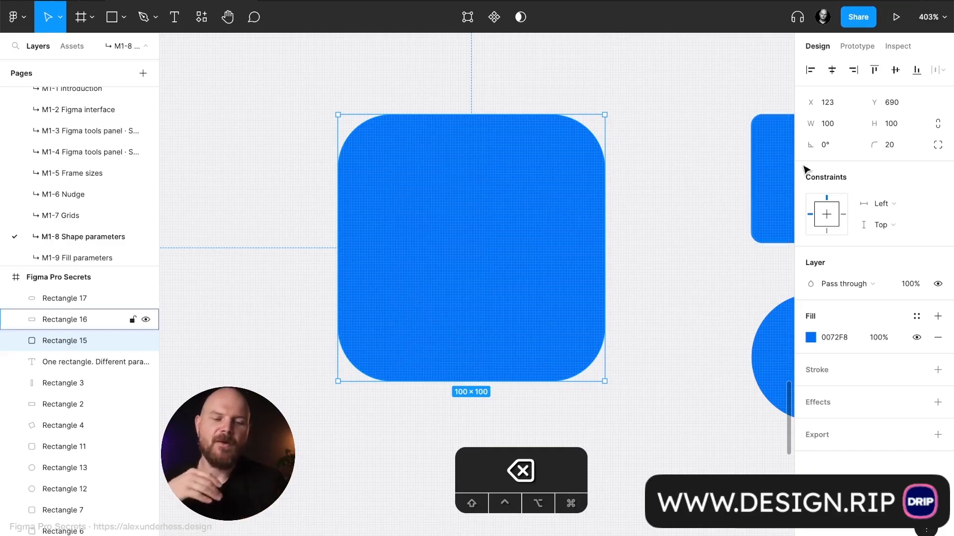
click(941, 148)
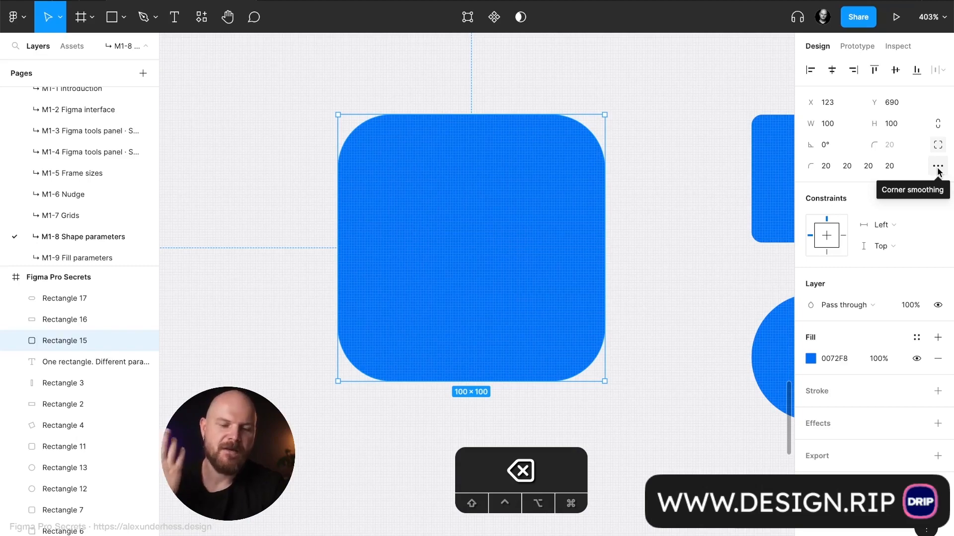
click(938, 169)
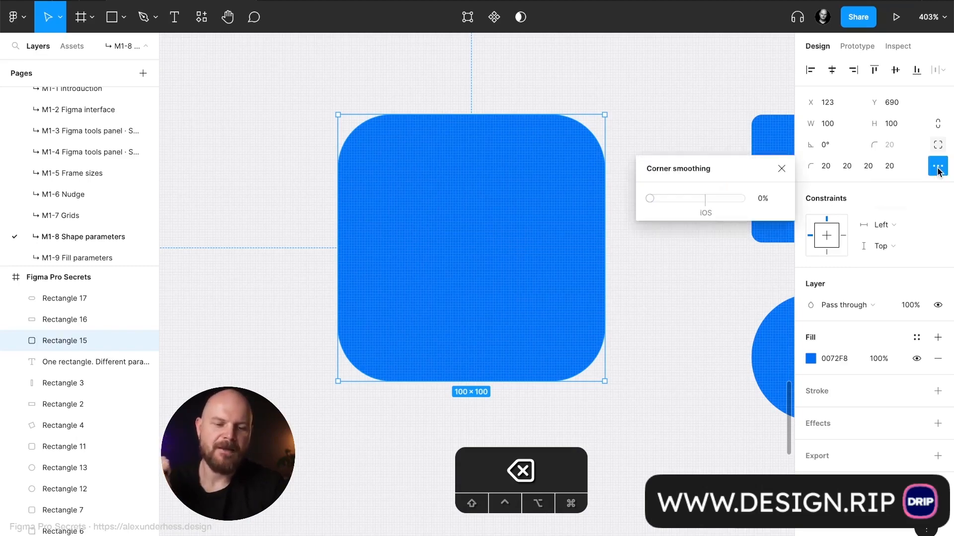
drag(649, 198, 689, 196)
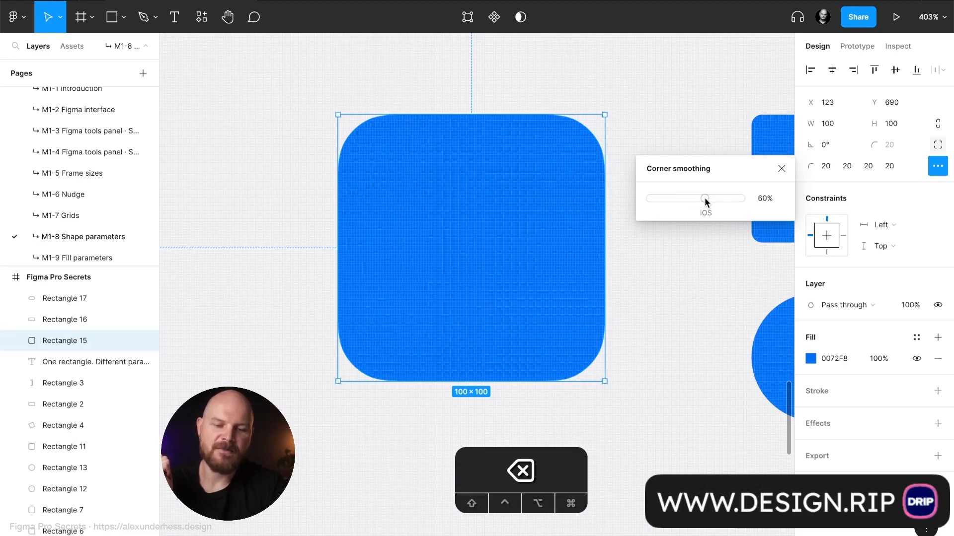
click(594, 85)
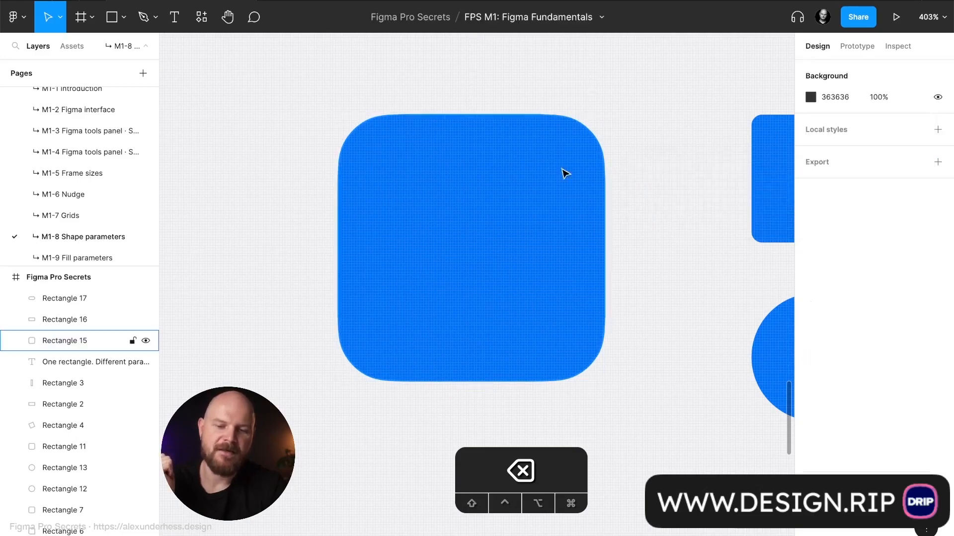
Duplicate the smoothed square straight up to Y 584 and set the copy's corner smoothing to 0%
click(574, 232)
scroll(573, 232, left, 3)
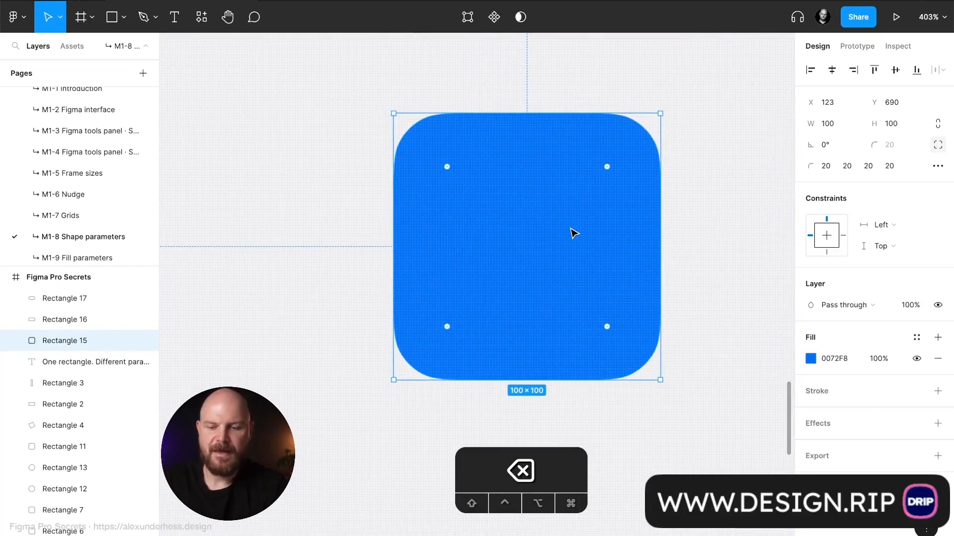
drag(542, 224, 543, 127)
click(938, 166)
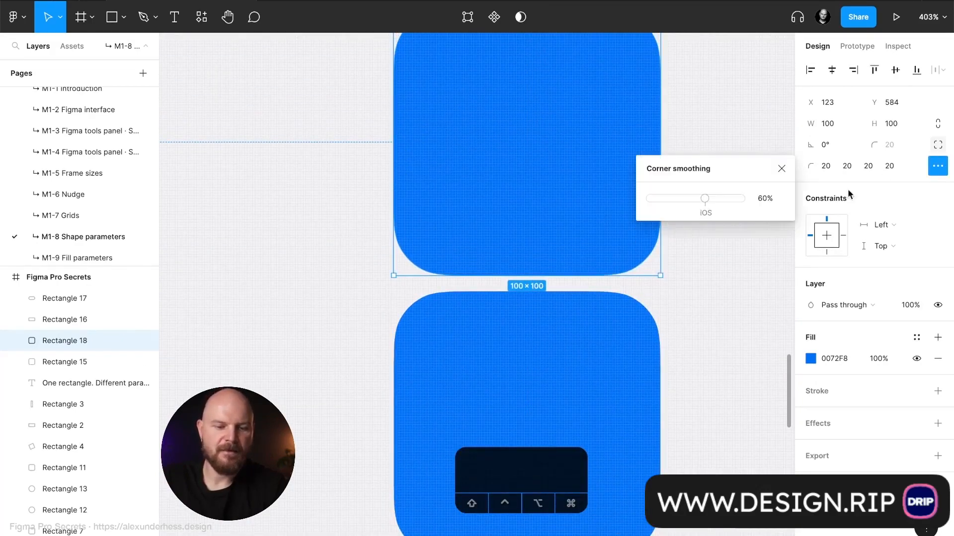
drag(701, 201, 624, 205)
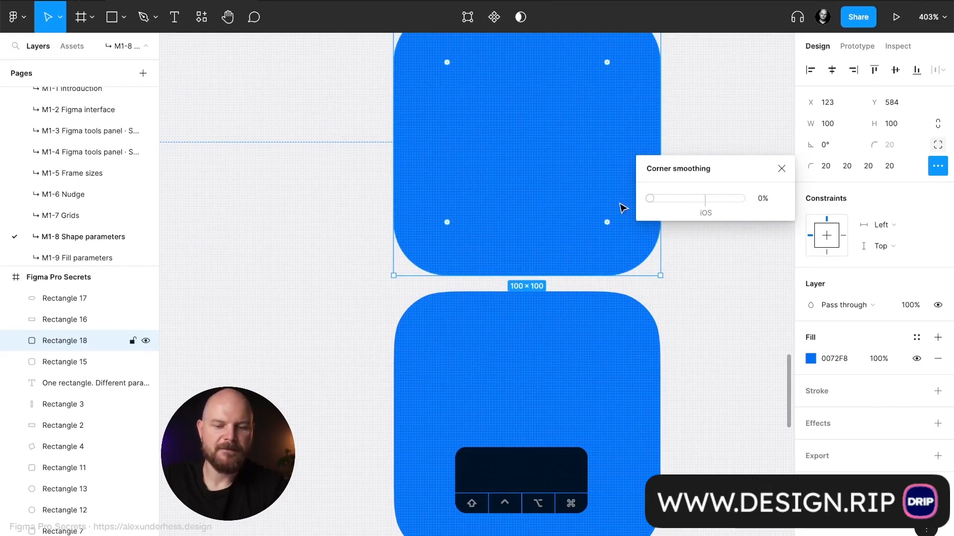
click(781, 169)
click(720, 185)
scroll(714, 187, down, 2)
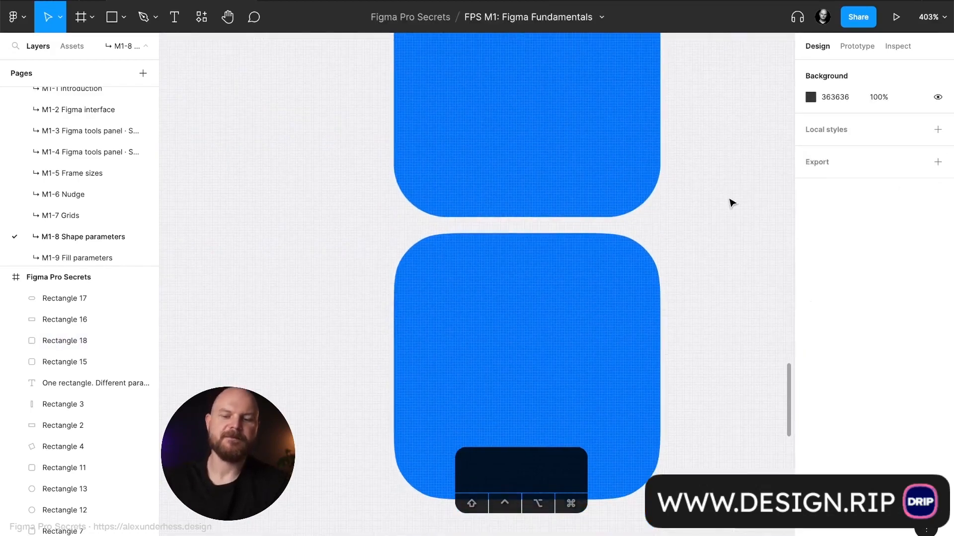
Duplicate the 60% smoothed square straight down to Y 798 and set the copy's corner smoothing to 100%
scroll(732, 203, up, 5)
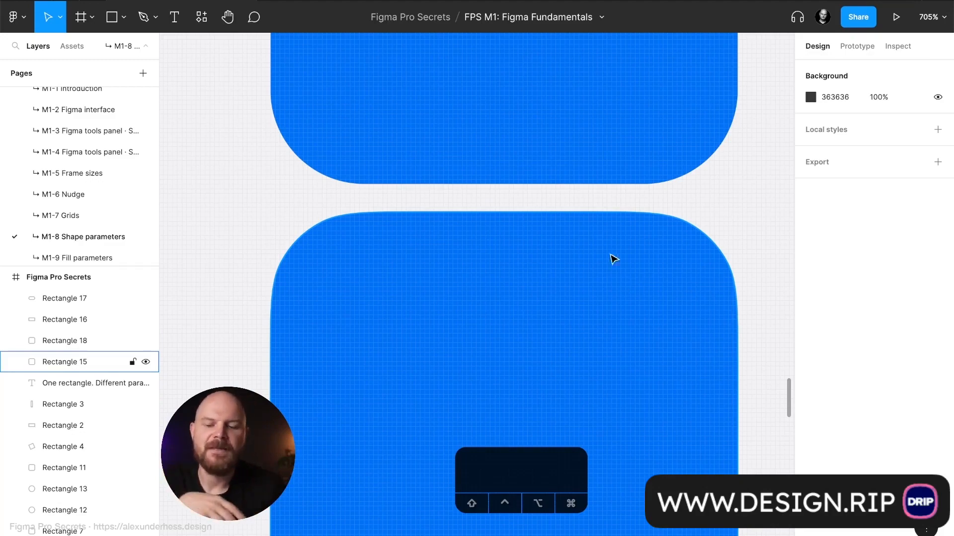
scroll(612, 243, down, 5)
scroll(611, 245, down, 5)
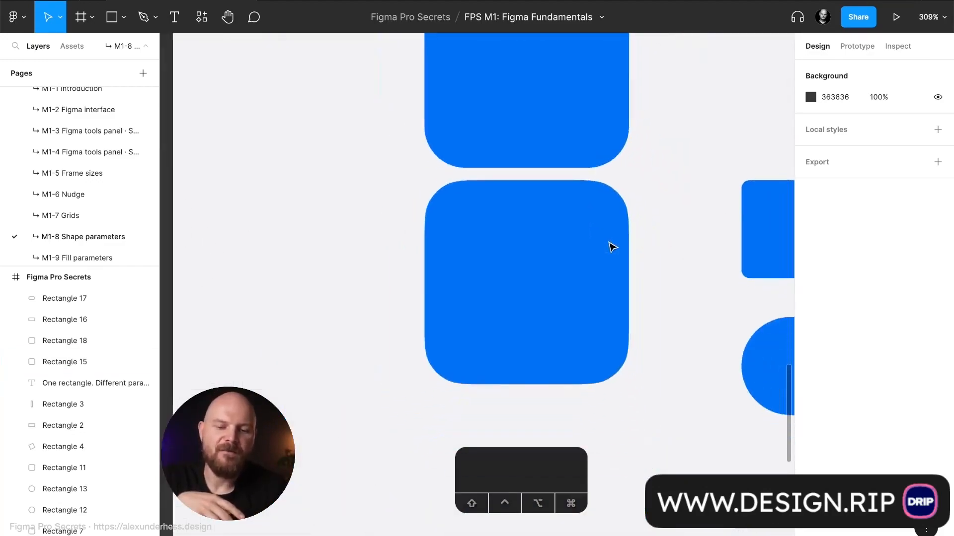
click(531, 219)
drag(500, 179, 502, 398)
click(937, 166)
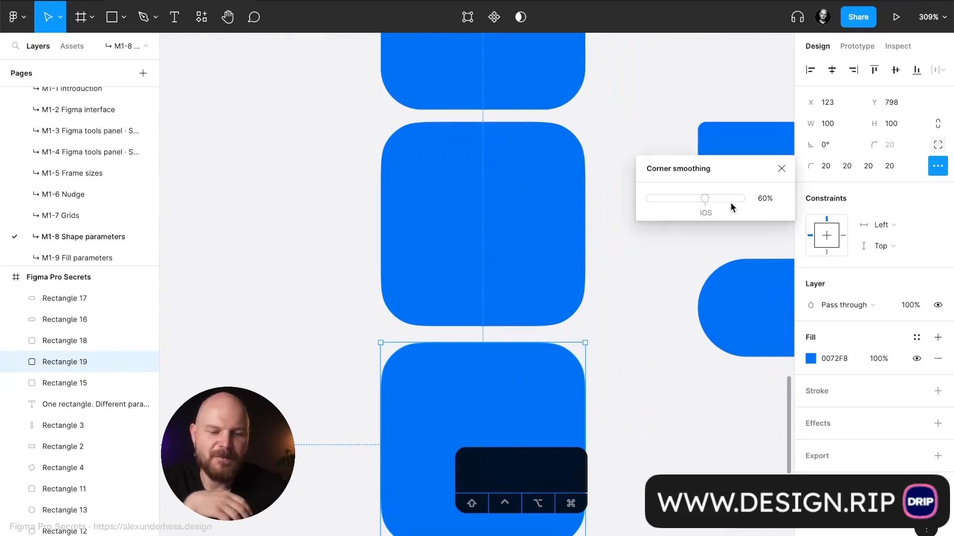
drag(705, 198, 758, 204)
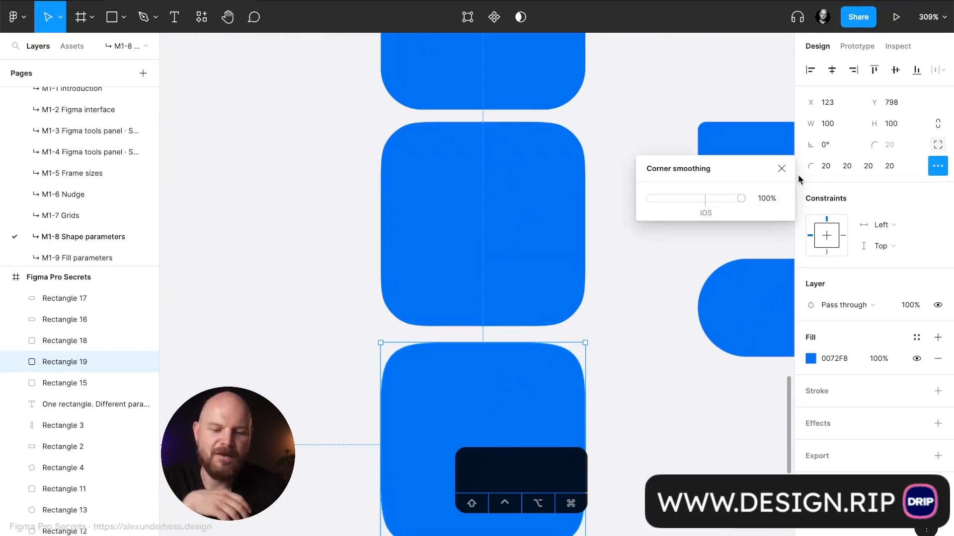
click(781, 168)
click(638, 317)
scroll(632, 336, down, 4)
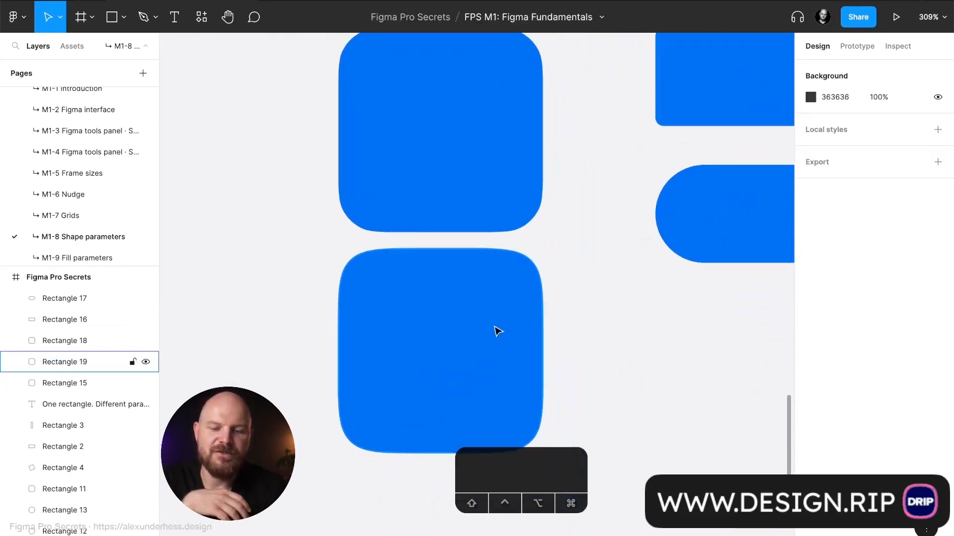
Delete the lowest square, the copy with 100% corner smoothing
scroll(660, 324, down, 3)
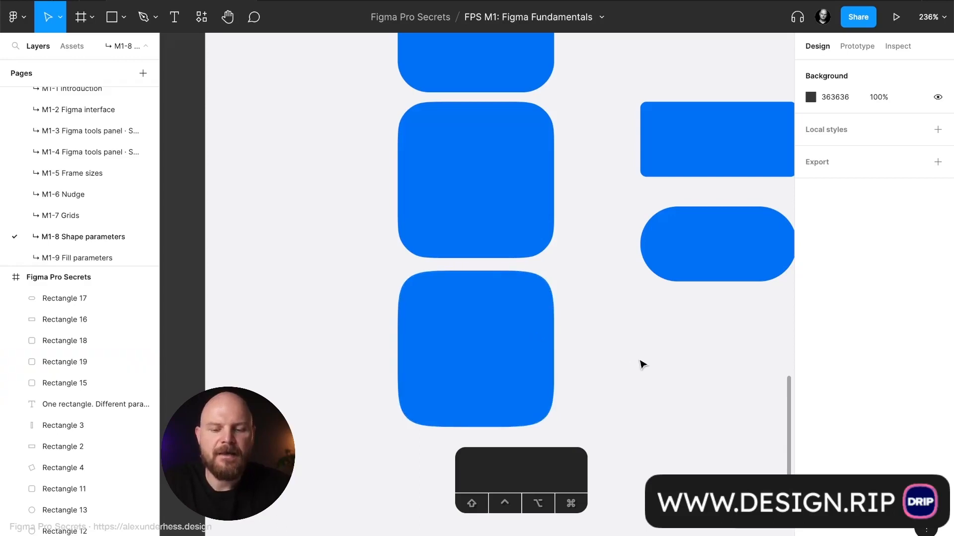
click(528, 363)
click(651, 303)
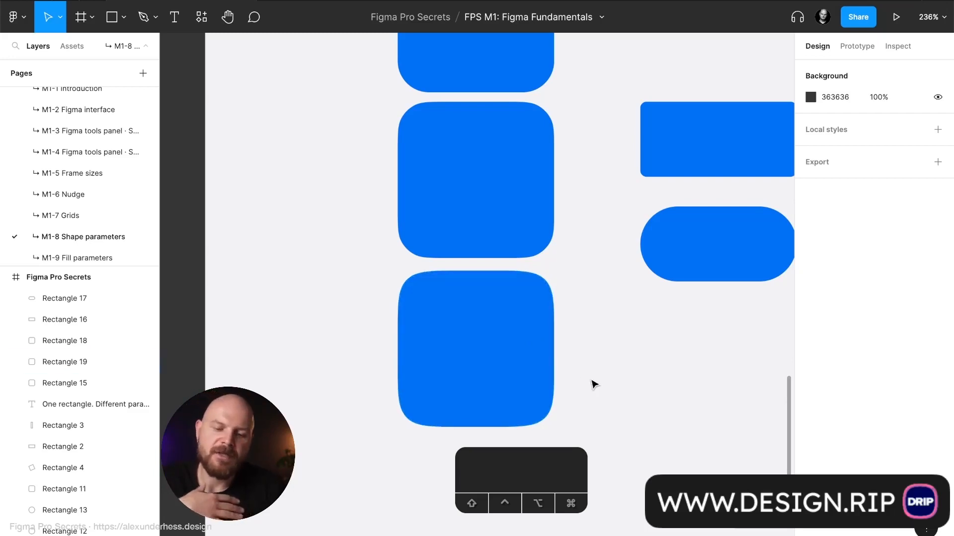
click(538, 383)
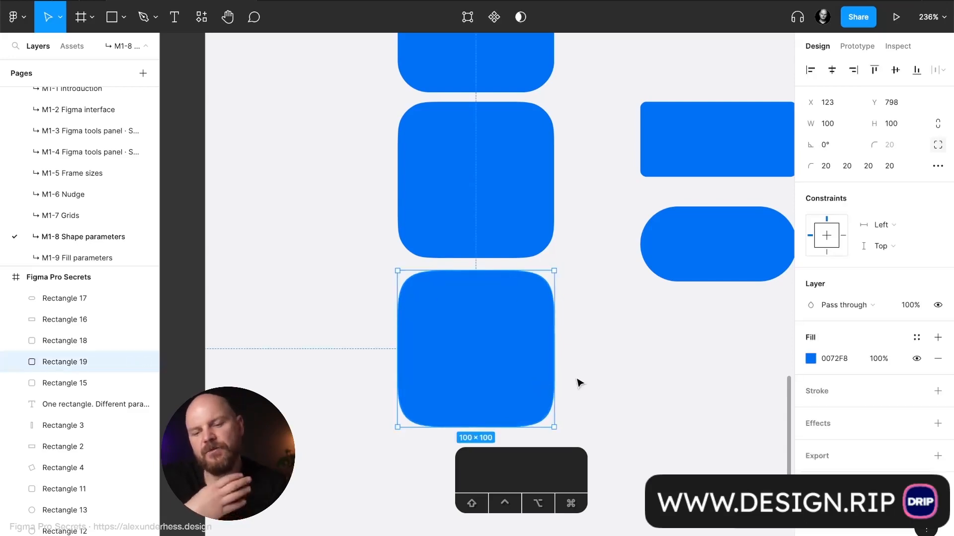
scroll(579, 383, up, 2)
scroll(579, 382, right, 1)
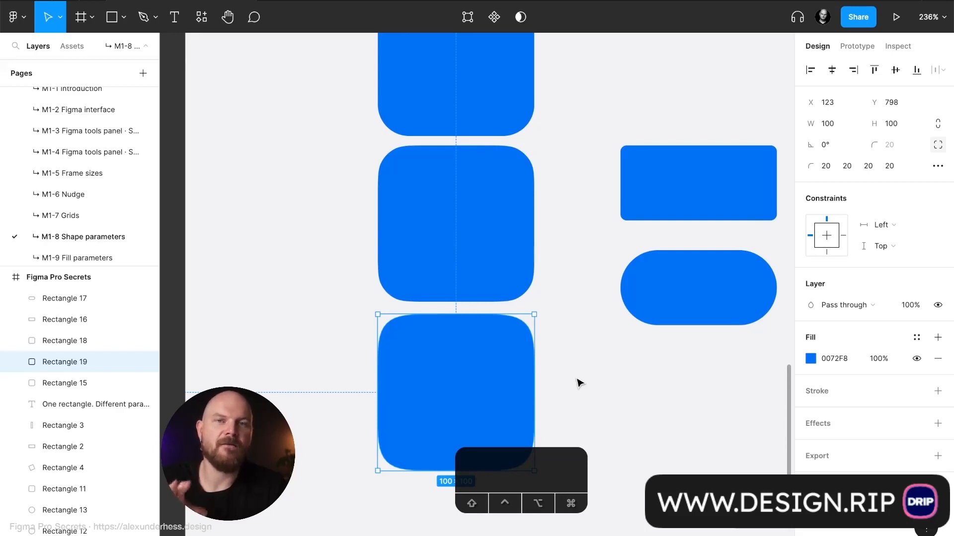
key(BackSpace)
scroll(579, 382, up, 5)
scroll(578, 383, left, 1)
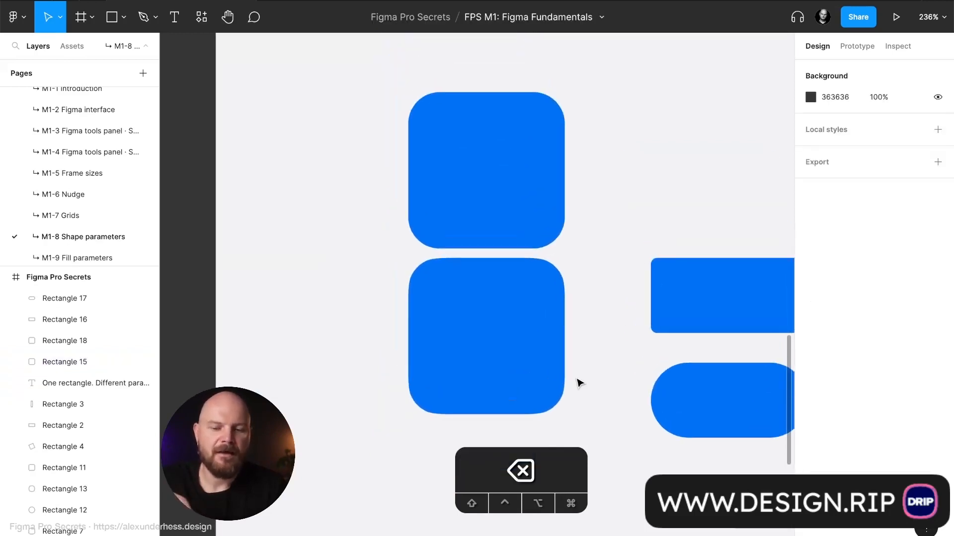
Check the corner smoothing setting of the lower of the two remaining rounded squares
click(550, 206)
click(517, 315)
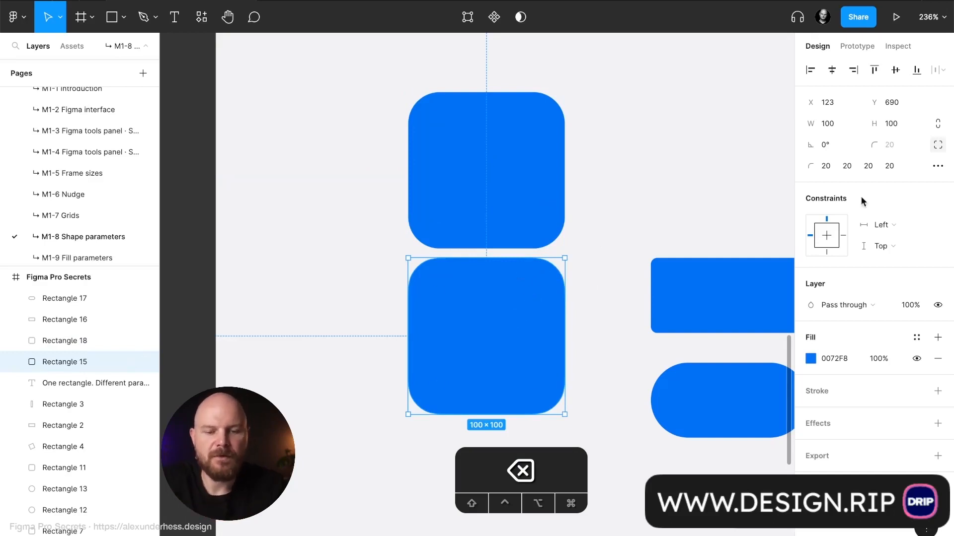
click(937, 166)
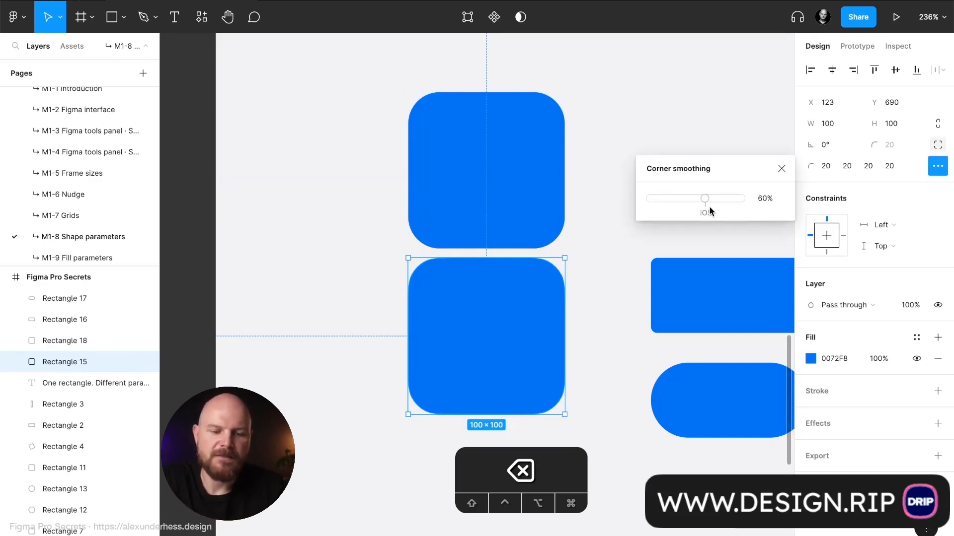
click(781, 169)
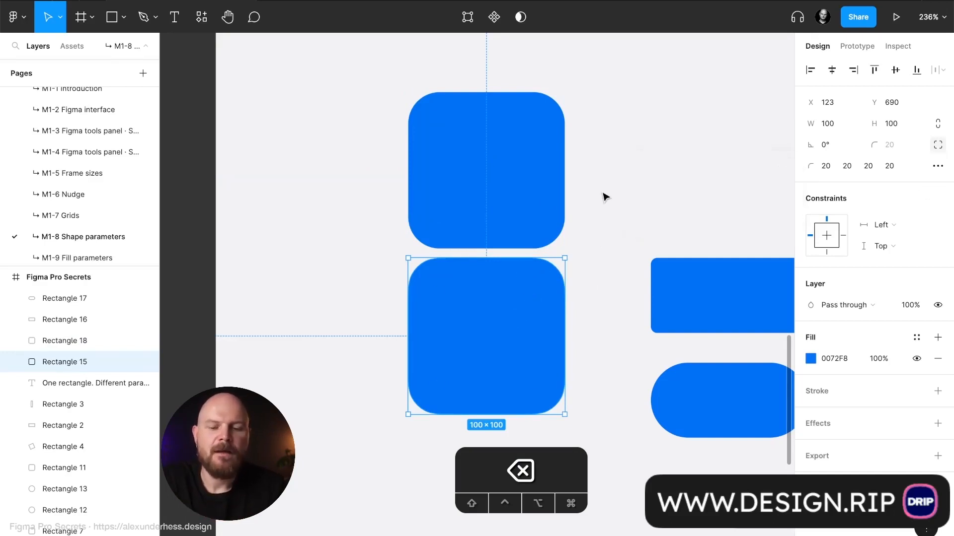
Delete the upper square, the copy without corner smoothing
click(543, 213)
key(BackSpace)
Examine the remaining square's independent corner radius values one by one, from the top-left to the bottom-left corner
click(519, 364)
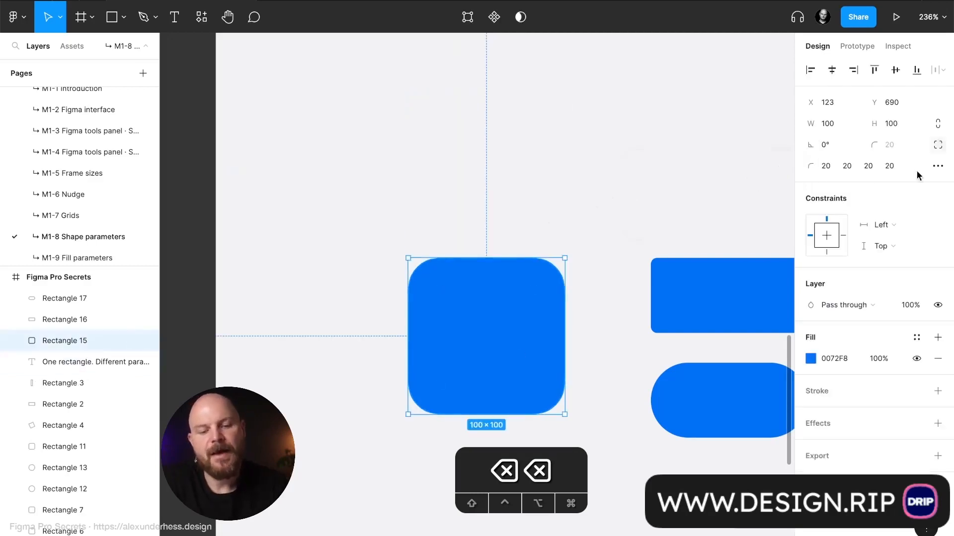
click(938, 145)
click(936, 145)
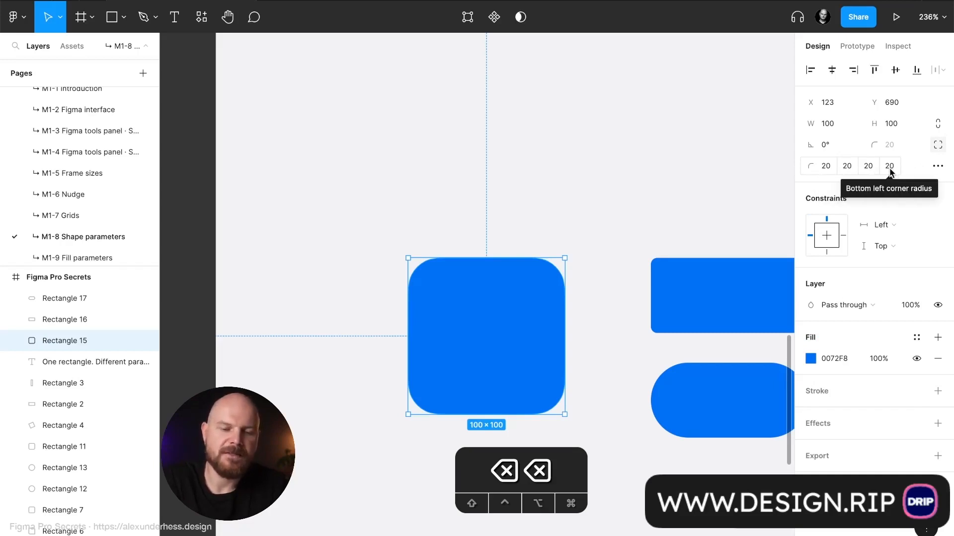
click(824, 169)
click(847, 167)
click(869, 167)
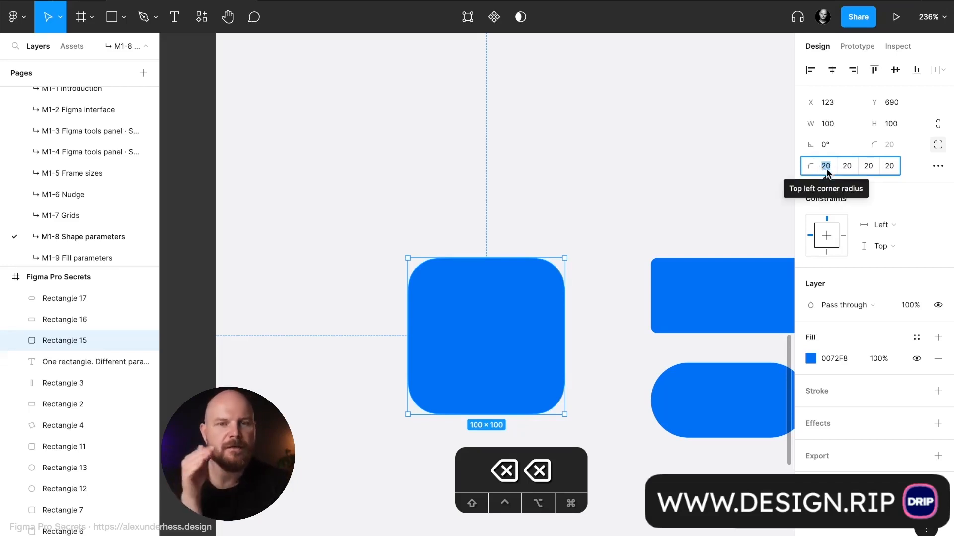
click(849, 166)
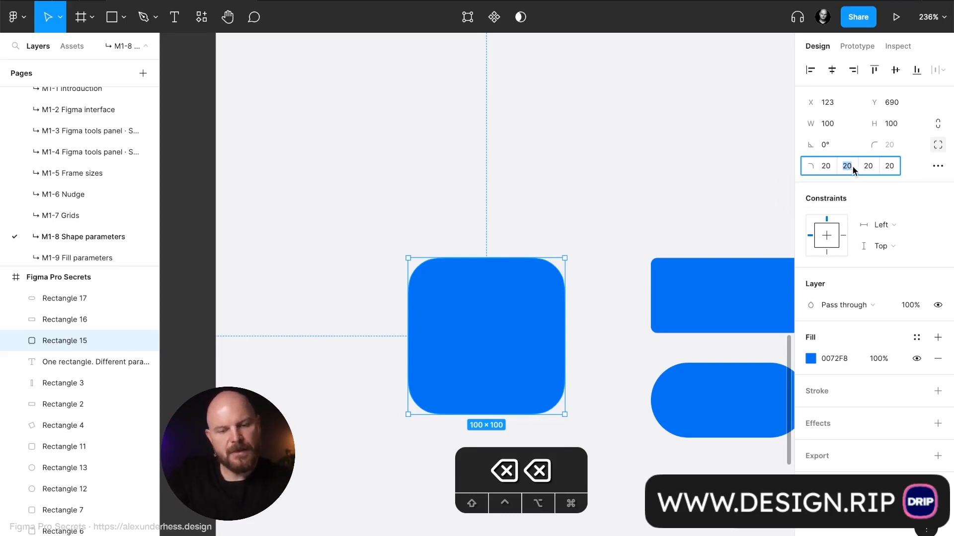
click(863, 168)
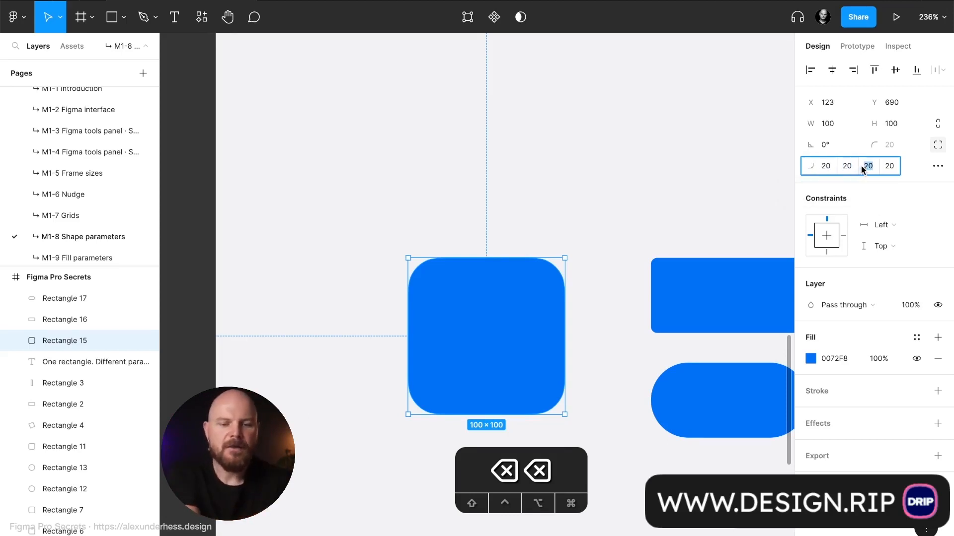
click(889, 167)
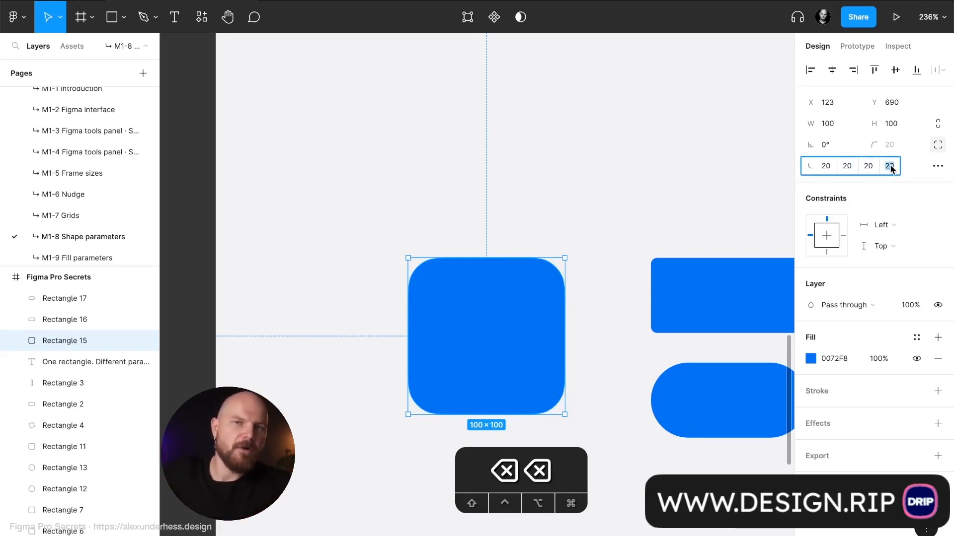
Set the square's top-left and bottom-right corner radii to 0, skipping the top-right corner
click(827, 166)
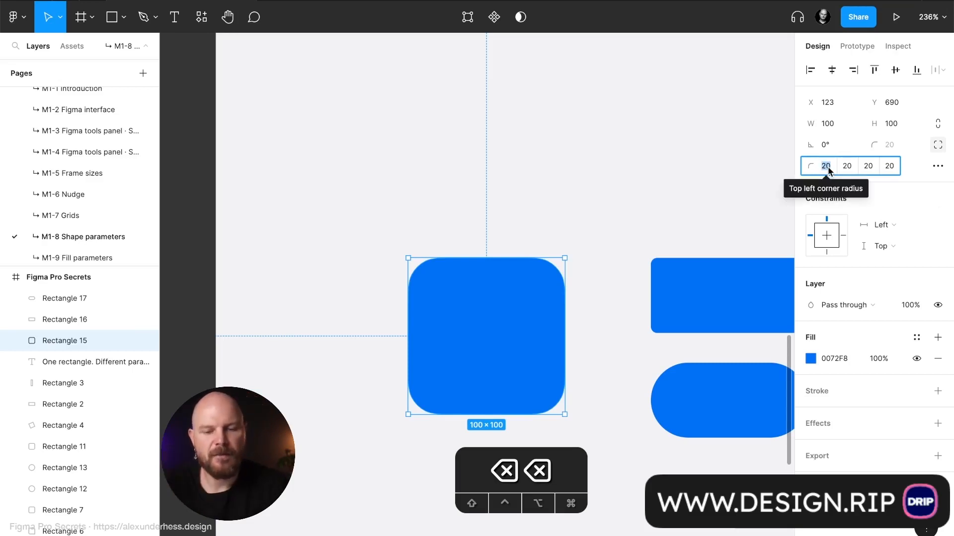
text(0)
key(Tab)
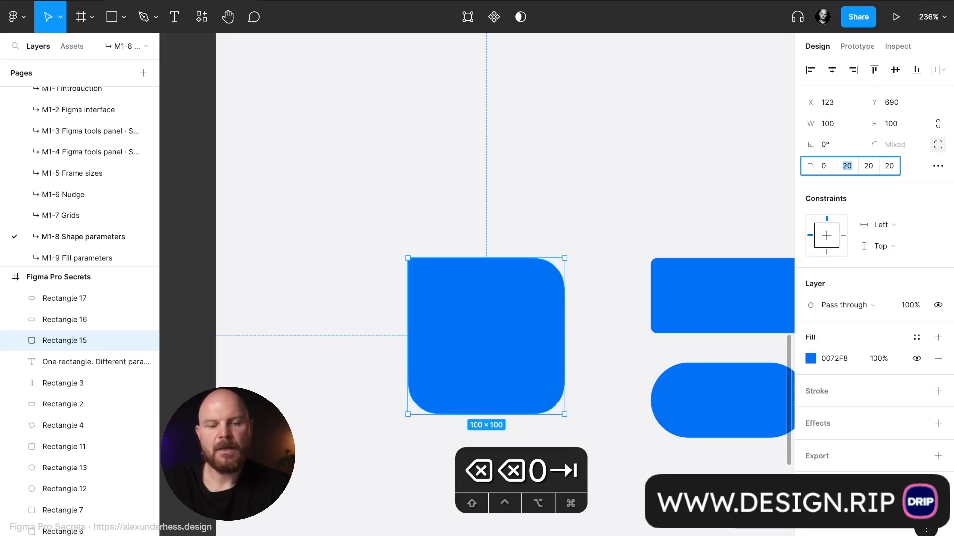
key(Tab)
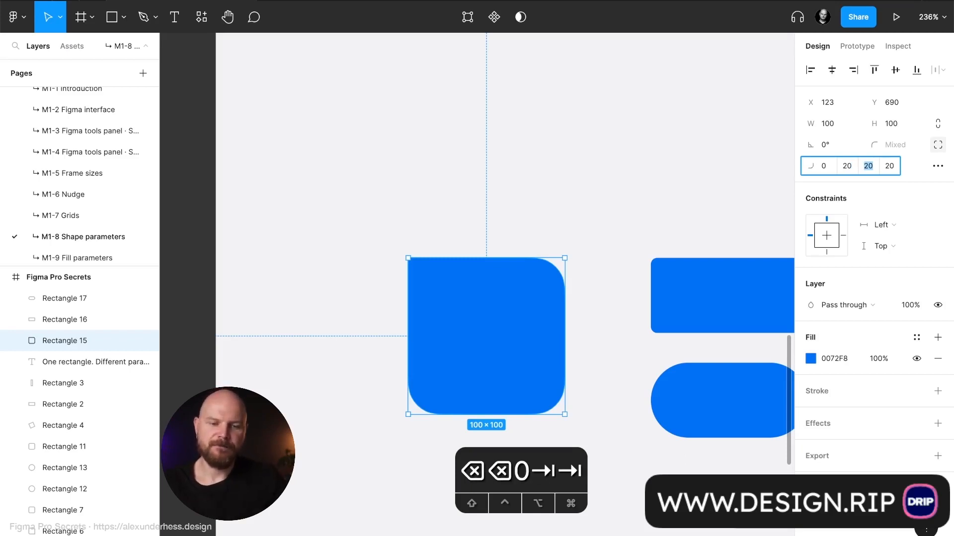
text(0)
key(Return)
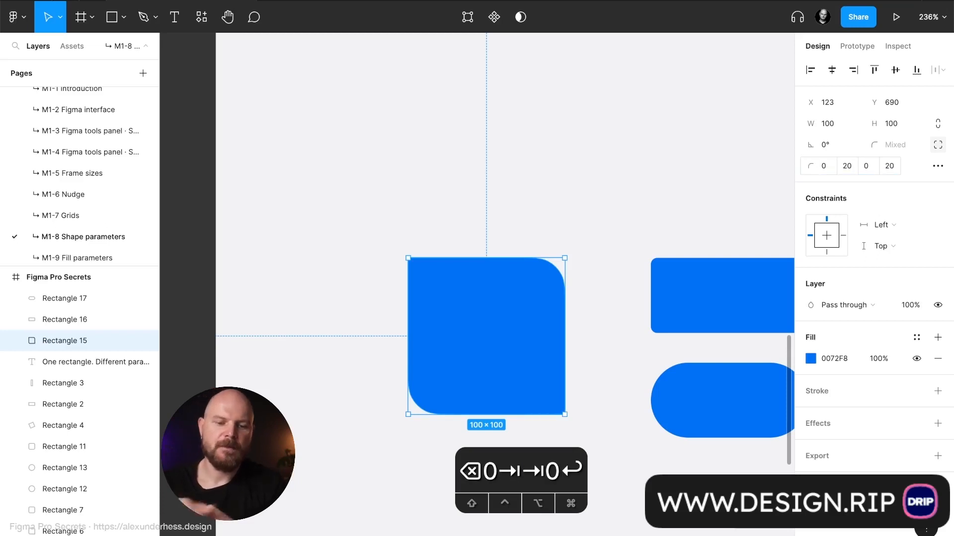
Set the square's top-left and bottom-right corner radii to 4, leaving the other two corners alone
click(575, 216)
click(524, 318)
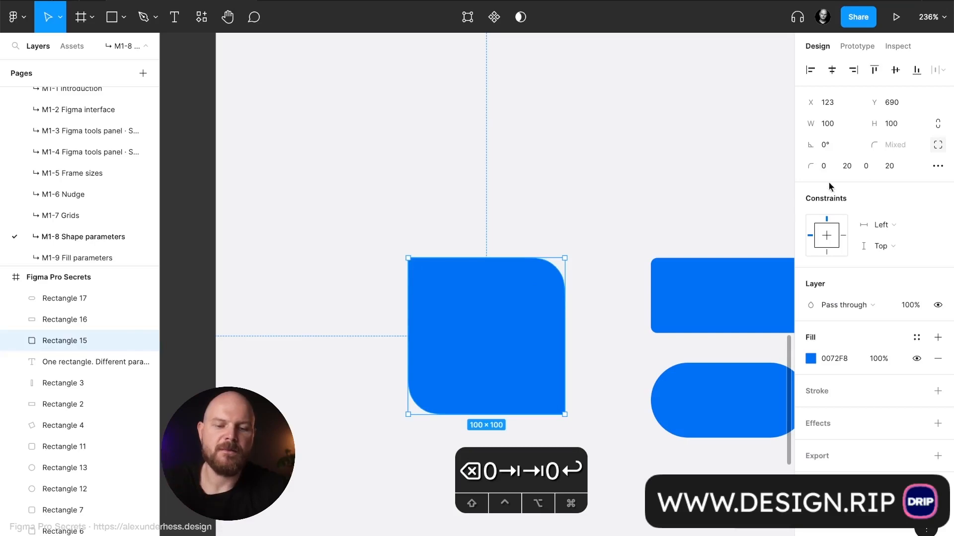
click(827, 166)
text(4)
click(851, 166)
click(866, 166)
text(4)
key(Return)
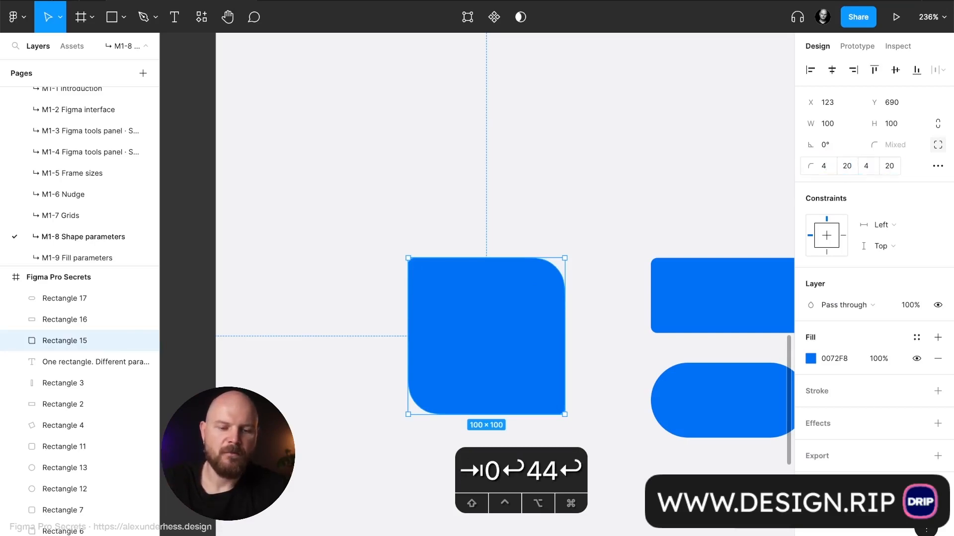
click(603, 204)
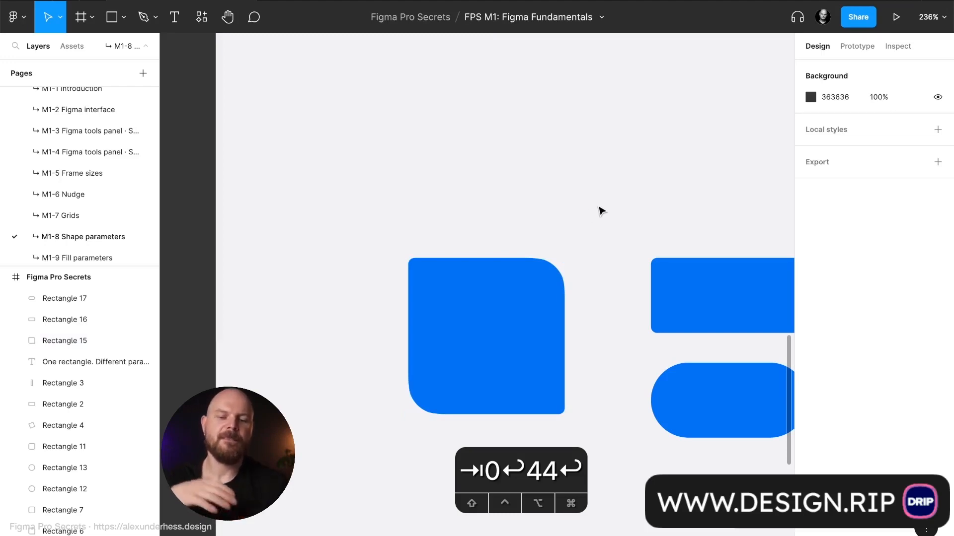
Go through the square's position, size, proportion, rotation, corner and layer settings field by field, then return to its width
click(534, 301)
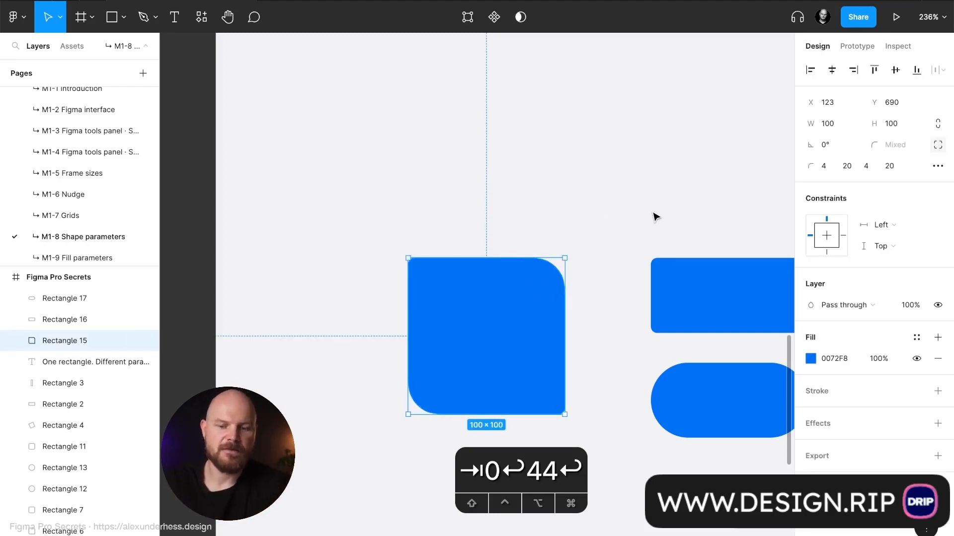
click(828, 103)
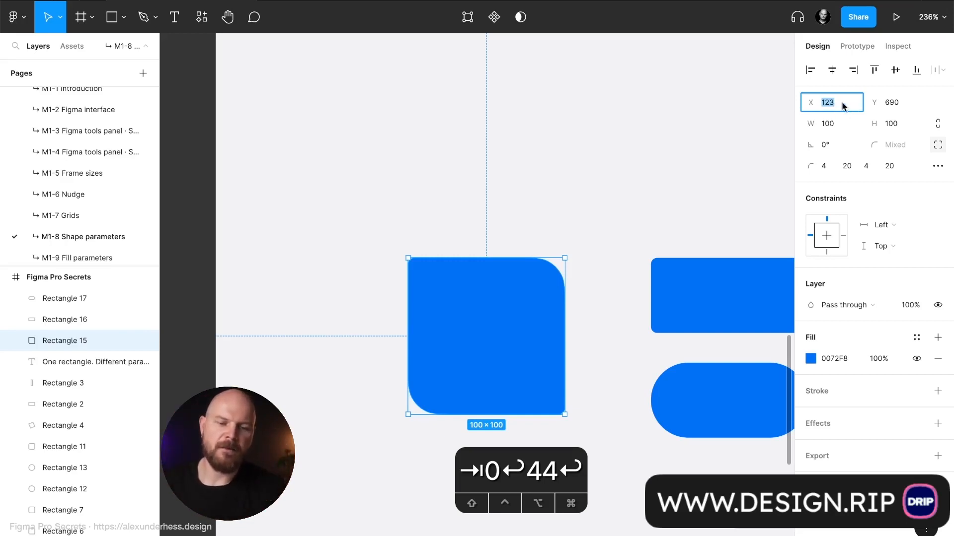
key(Tab)
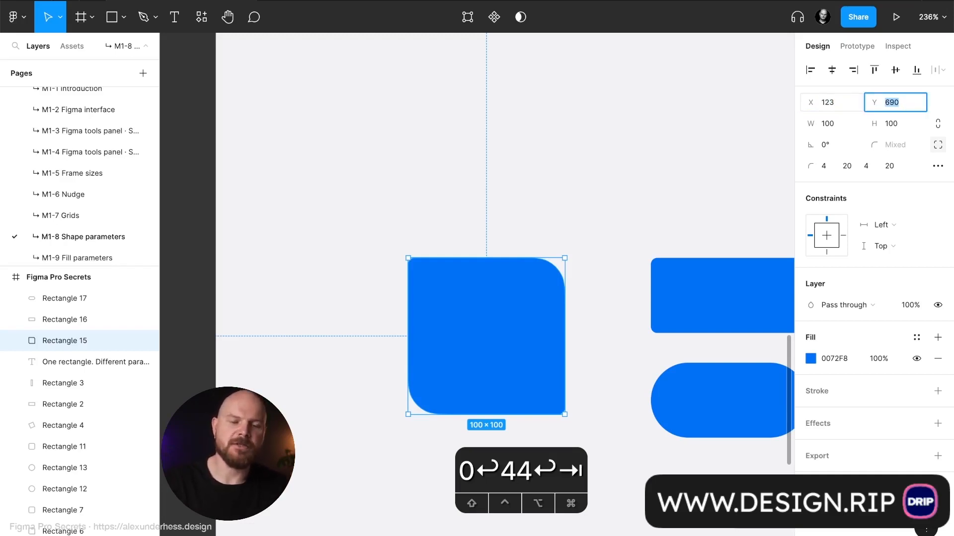
key(Tab)
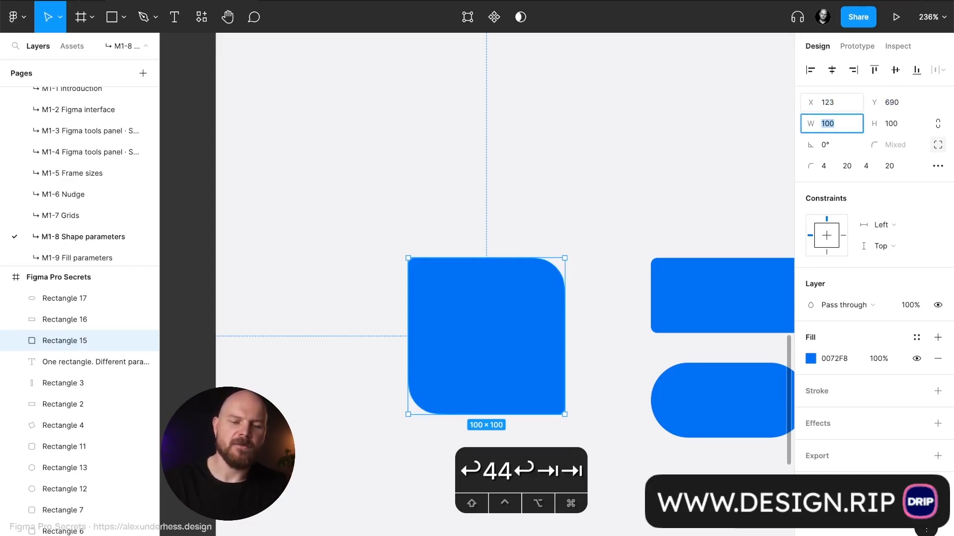
key(Tab)
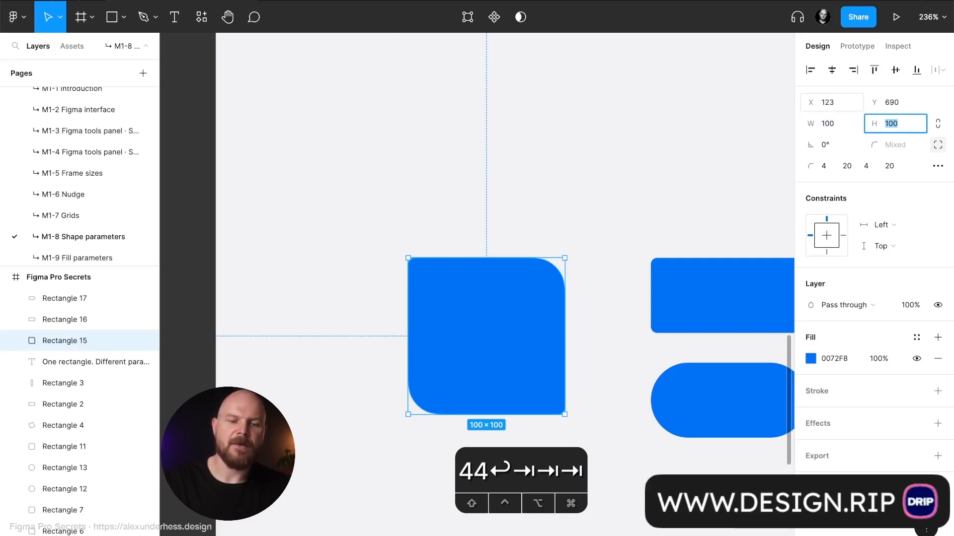
key(Tab)
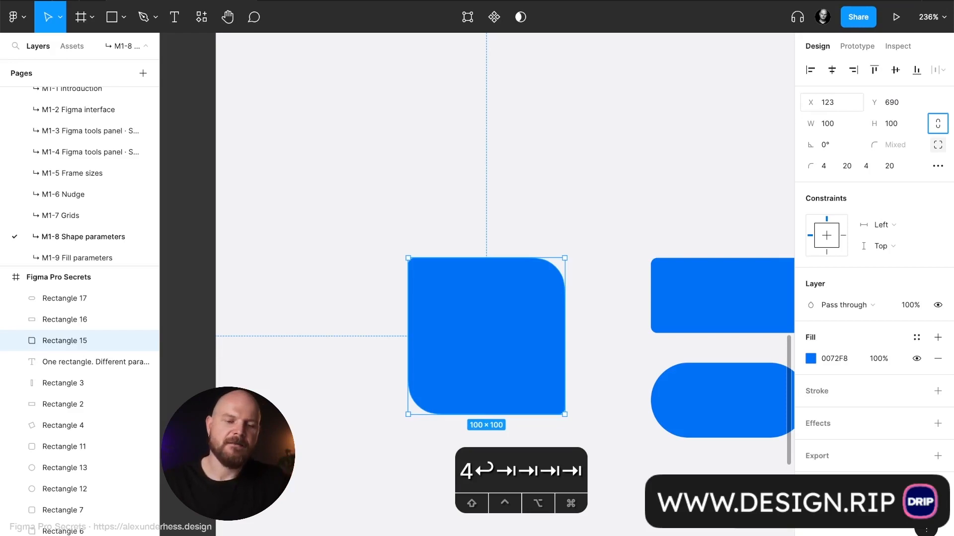
key(Tab)
key(Tab)
key(Tab)
key(Tab)
key(Tab)
key(Tab)
key(Tab)
key(Tab)
key(Tab)
key(Tab)
key(Tab)
key(Tab)
key(Tab)
key(Tab)
key(Tab)
key(Tab)
key(Tab)
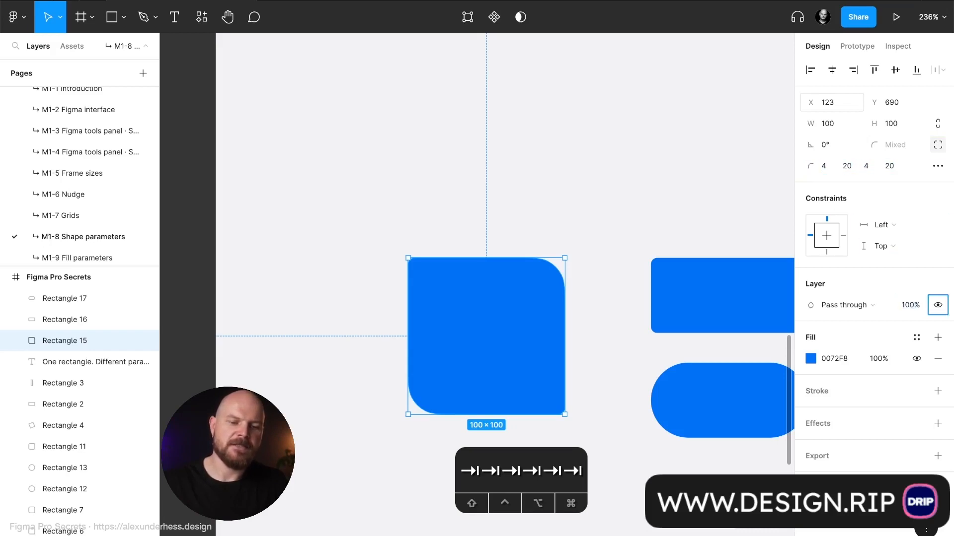
key(Tab)
key(Tab)
key(Tab)
key(Tab)
key(Tab)
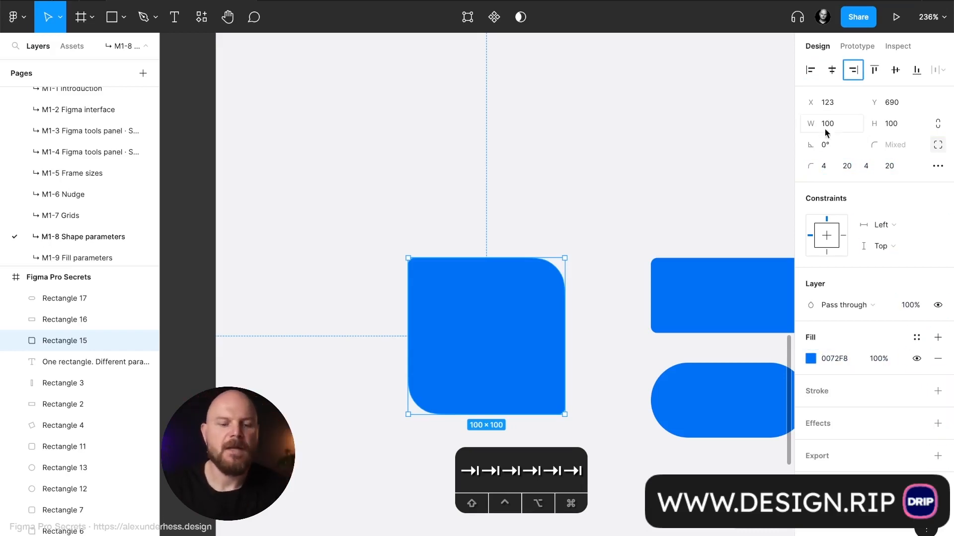
click(851, 138)
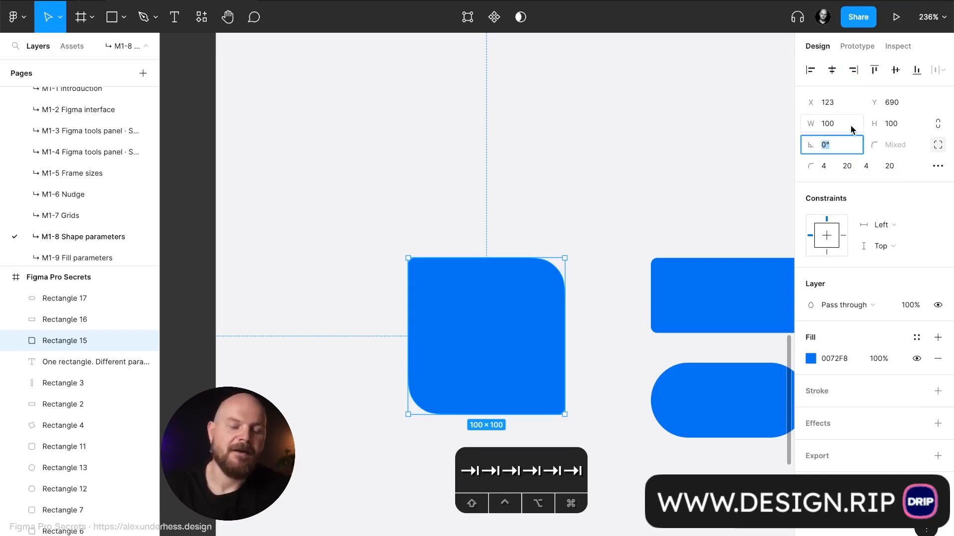
click(850, 124)
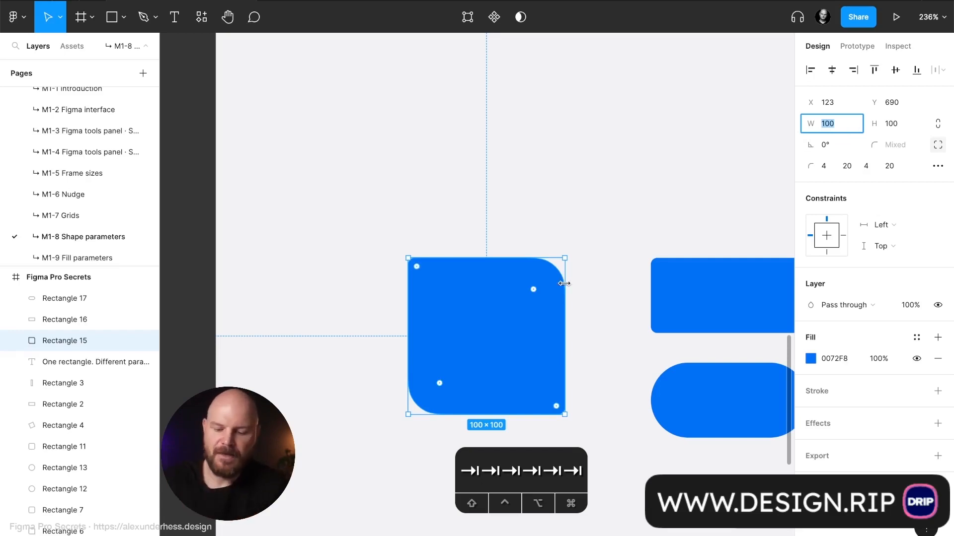
Nudge the square's width up by 10 to 110, then down in single steps to 108
click(517, 310)
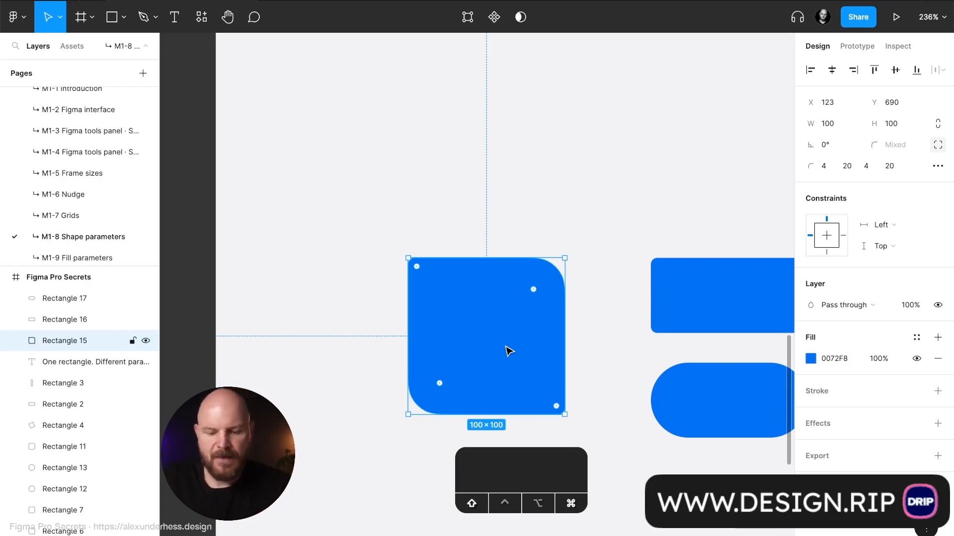
key(shift+super+Right)
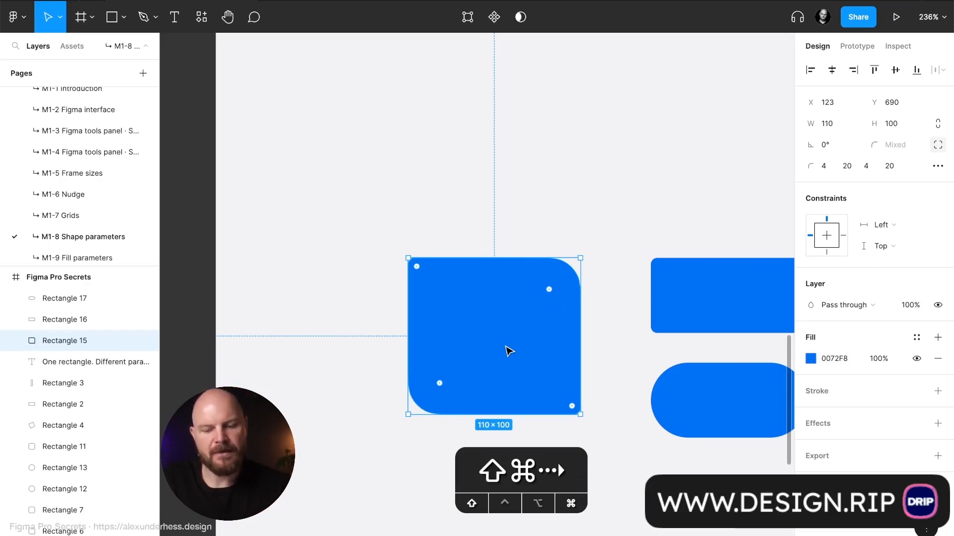
key(super+Left)
key(super+Left)
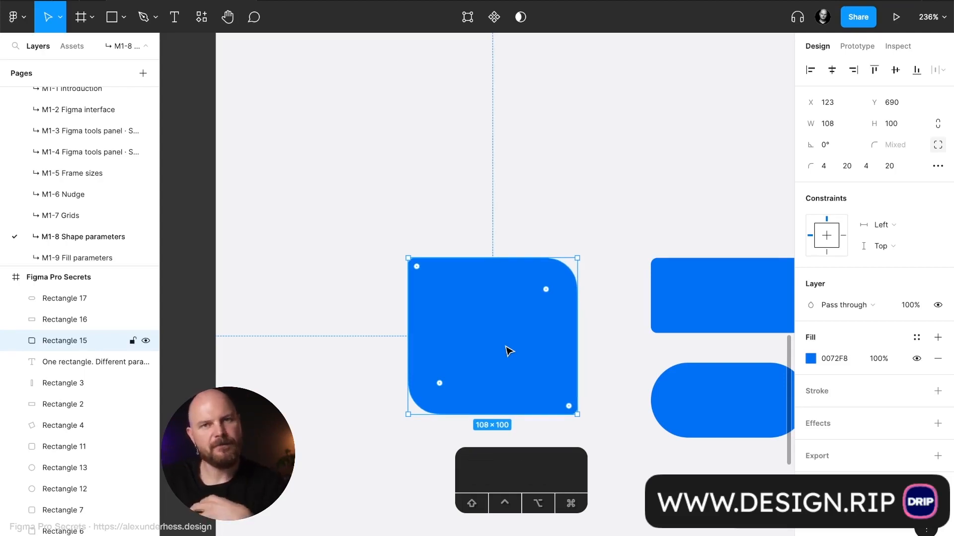
Raise and lower the square's width value in increments of 1, ending at 107
click(843, 124)
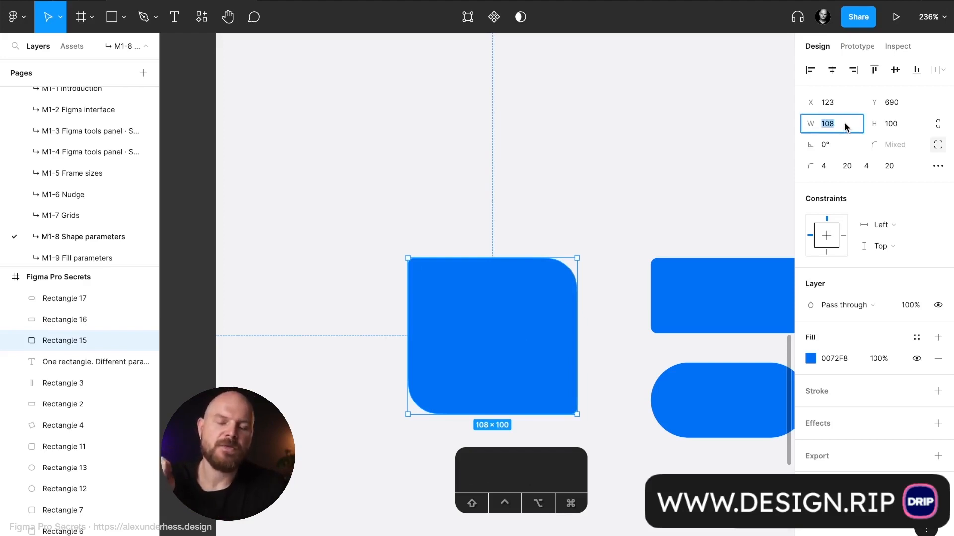
key(Up)
key(Up)
key(Up)
key(Up)
key(Up)
key(Up)
key(Up)
key(Up)
key(Down)
key(Down)
key(Down)
key(Down)
key(Down)
key(Down)
key(Down)
key(Down)
key(Down)
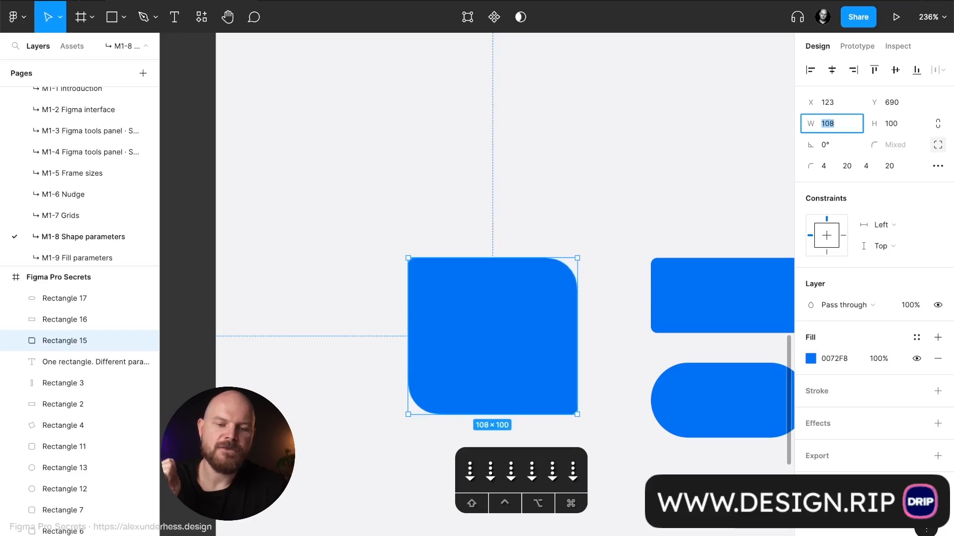
Raise and lower the square's width value repeatedly in increments of 10, ending at 107
key(shift+Up)
key(shift+Down)
key(shift+Up)
key(shift+Down)
key(shift+Up)
key(shift+Down)
key(shift+Up)
key(shift+Up)
key(shift+Up)
key(shift+Up)
key(shift+Down)
key(shift+Down)
key(shift+Down)
key(shift+Down)
key(shift+Down)
key(shift+Down)
key(shift+Up)
key(shift+Up)
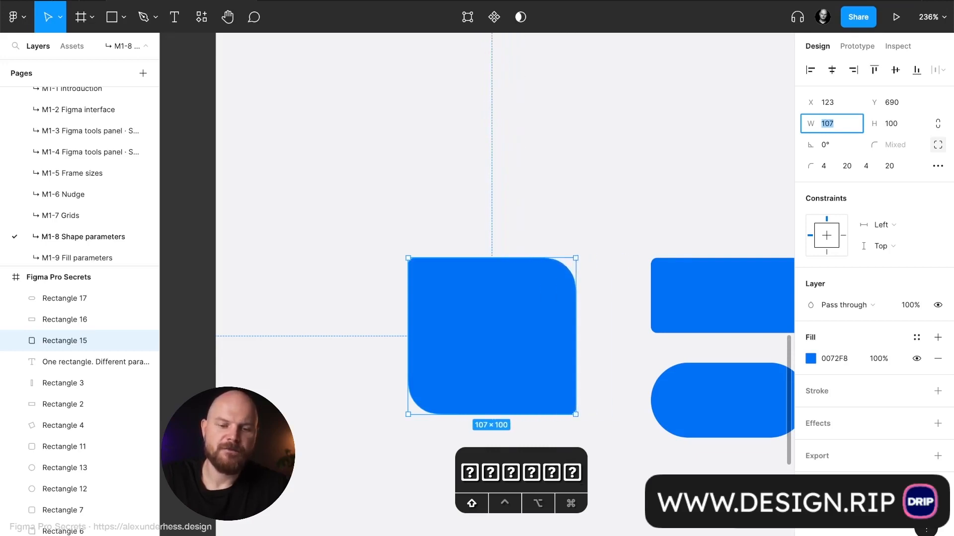
Bring the square's width to 100 with one decrease of 10 and three increases of 1
key(shift+Down)
key(Up)
key(Up)
key(Up)
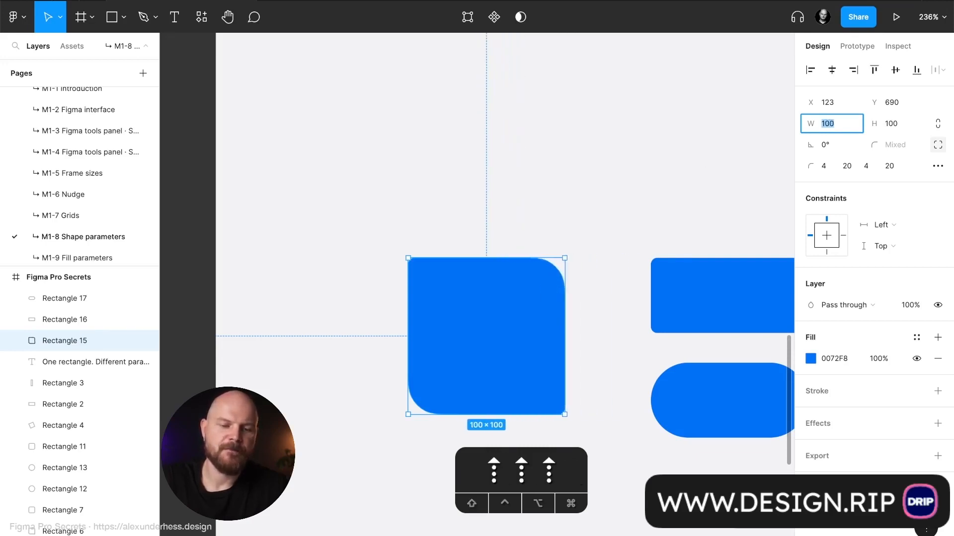
click(580, 187)
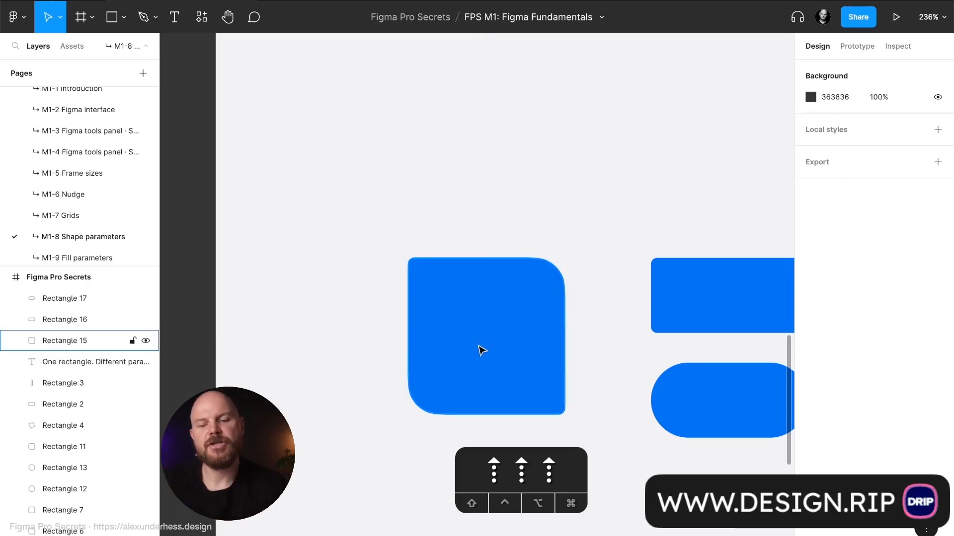
Delete the three practice shapes below the row of blue example rectangles
click(491, 329)
scroll(578, 284, down, 10)
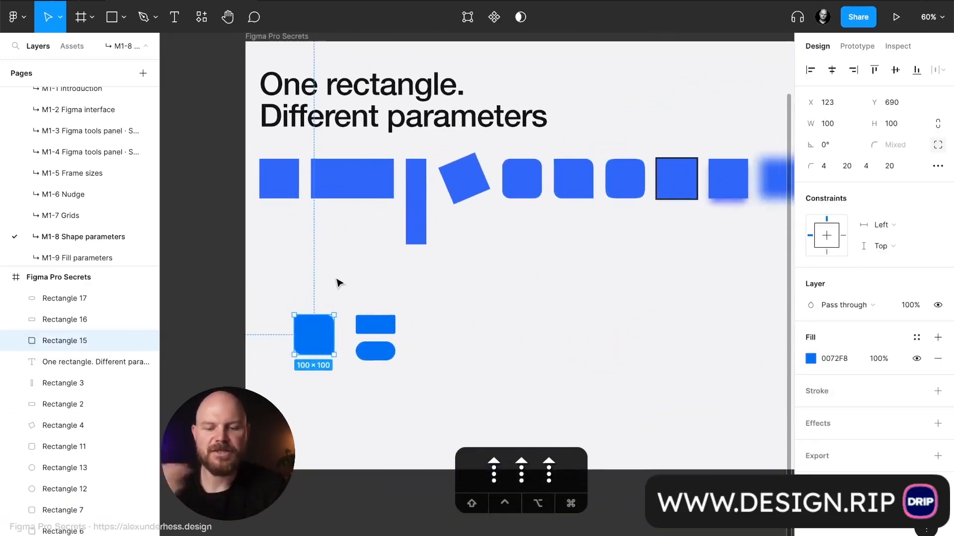
drag(279, 276, 419, 392)
key(BackSpace)
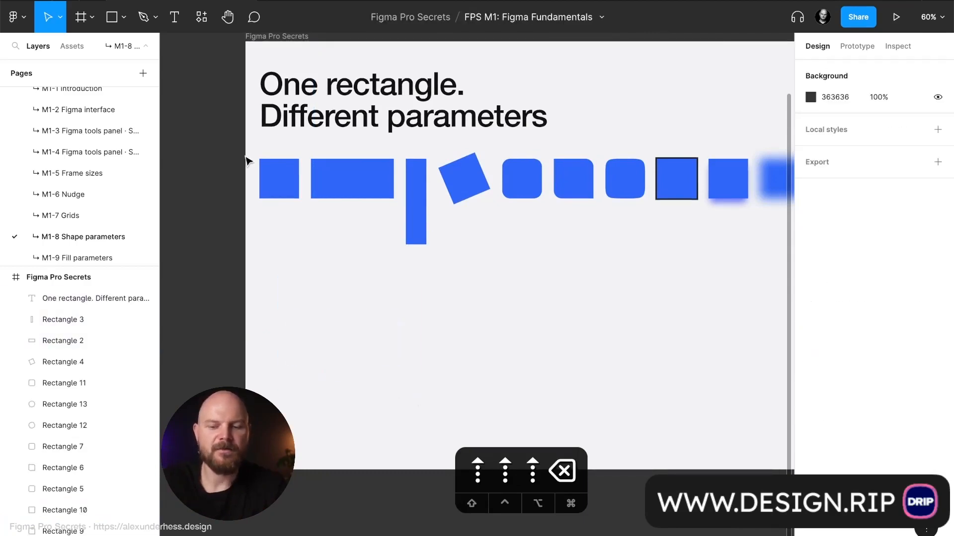
Add a default 100 × 100 rectangle beneath the first blue square, positioned at X 35, Y 613
key(r)
click(269, 292)
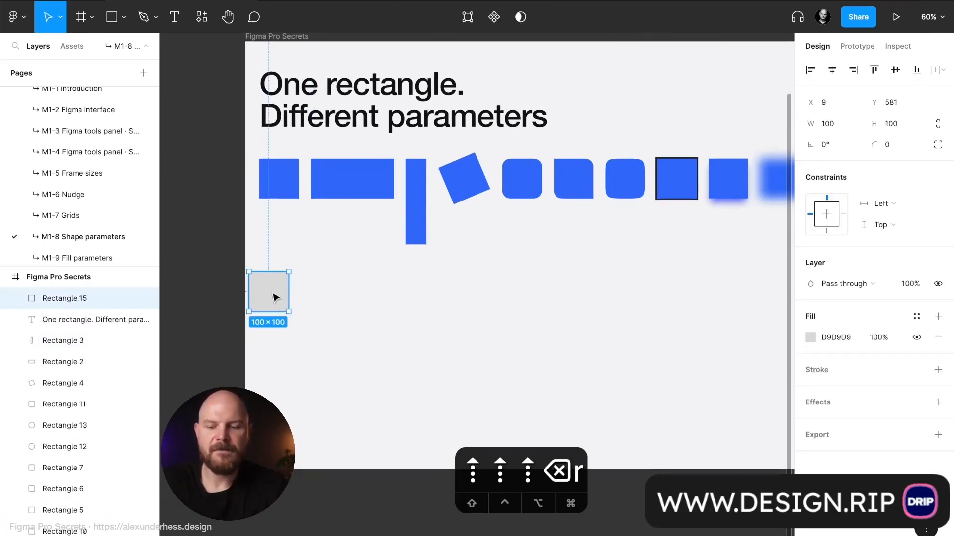
drag(272, 302, 282, 309)
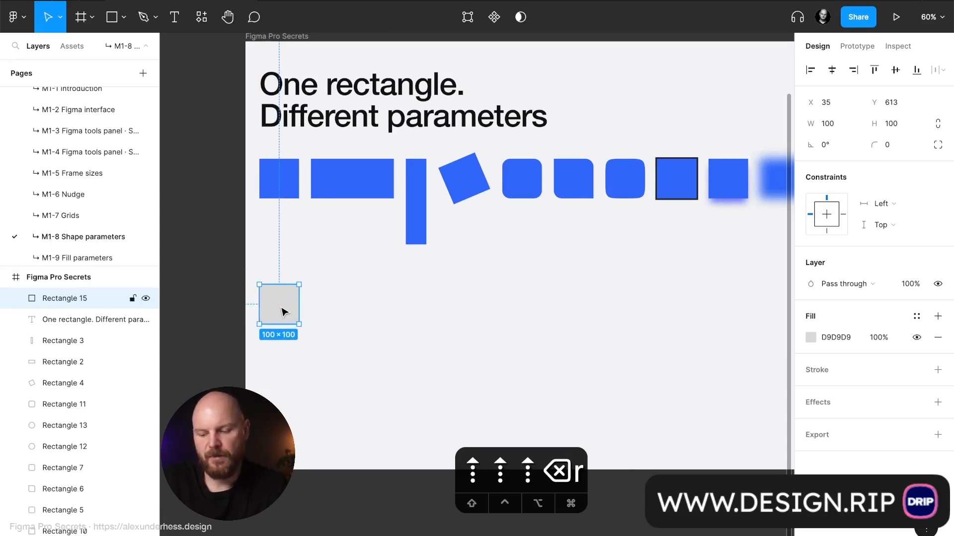
Duplicate the gray square twice, stretching one copy into a wide rectangle at X 165 and the other into a tall rectangle beside it
key(alt)
key(shift)
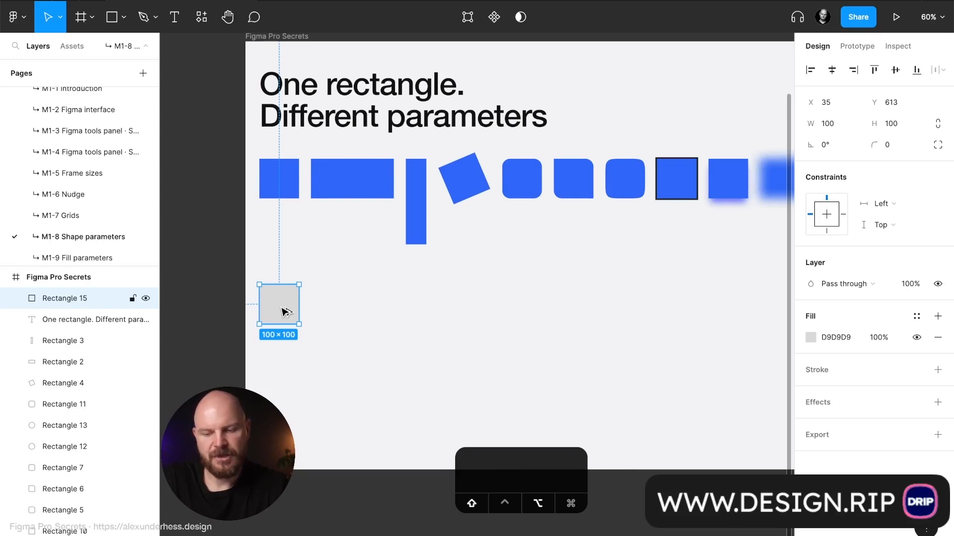
drag(286, 312, 335, 309)
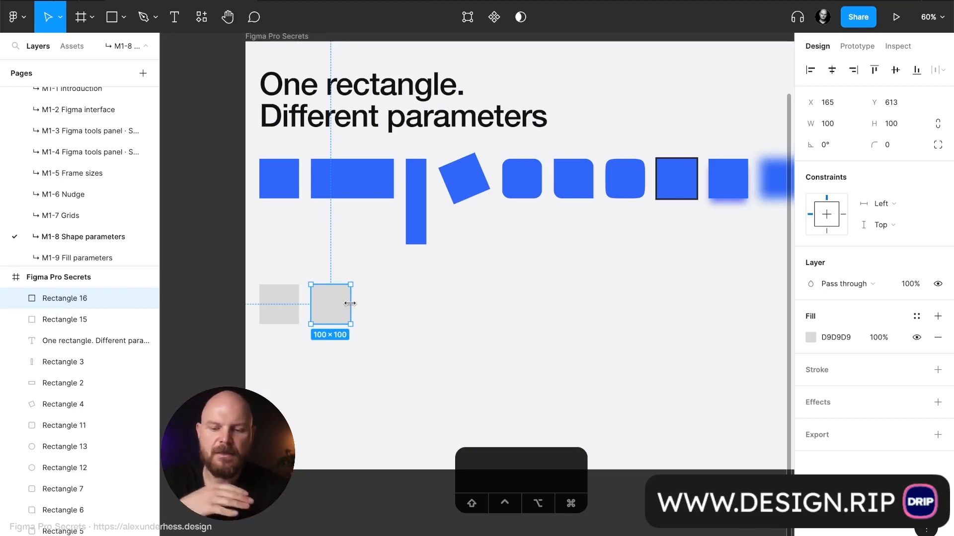
drag(351, 303, 393, 303)
click(277, 309)
drag(277, 309, 428, 397)
Place another copy of the first gray square after the tall rectangle, rotate it 15°, and discard any surplus copy
click(278, 312)
drag(279, 312, 503, 277)
drag(478, 307, 517, 308)
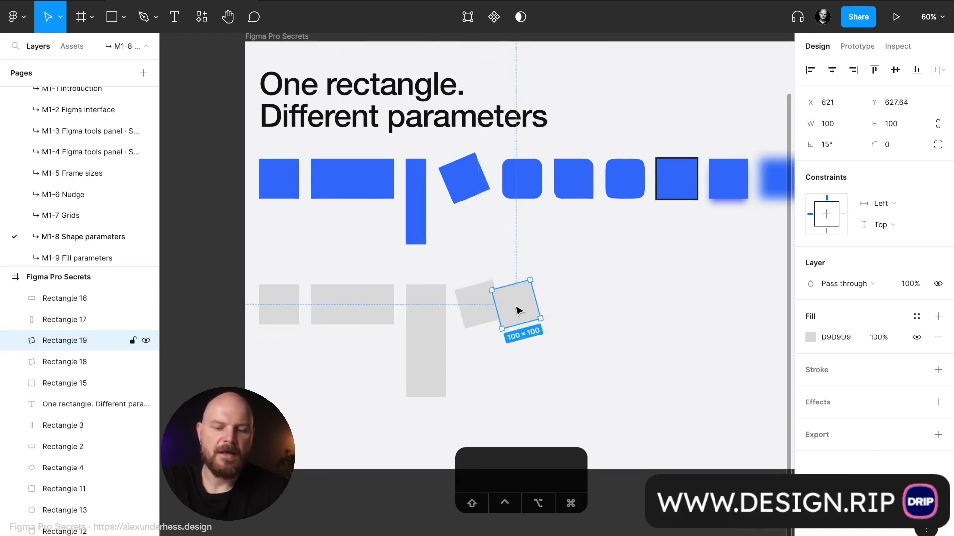
key(BackSpace)
Copy the first gray square to the space after the rotated one and round its corners to radius 20
click(277, 305)
mouse_move(277, 304)
mouse_down()
mouse_move(531, 308)
mouse_move(551, 290)
mouse_move(546, 300)
mouse_move(628, 328)
mouse_move(602, 332)
mouse_up()
scroll(544, 291, up, 5)
key(Escape)
Duplicate the rounded gray square beside itself and round only the copy's top-right and bottom-left corners
click(513, 325)
drag(632, 299, 669, 279)
key(alt)
drag(573, 351, 589, 337)
drag(643, 288, 631, 309)
click(660, 308)
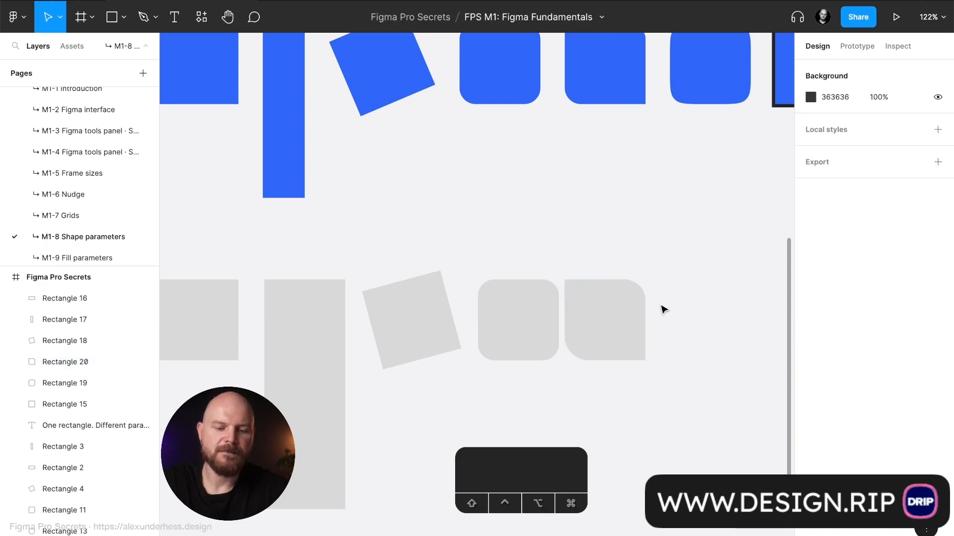
Duplicate the evenly rounded gray square to the end of the row at X 910 and set its corner smoothing to 60% (iOS)
scroll(660, 308, down, 5)
drag(366, 358, 508, 365)
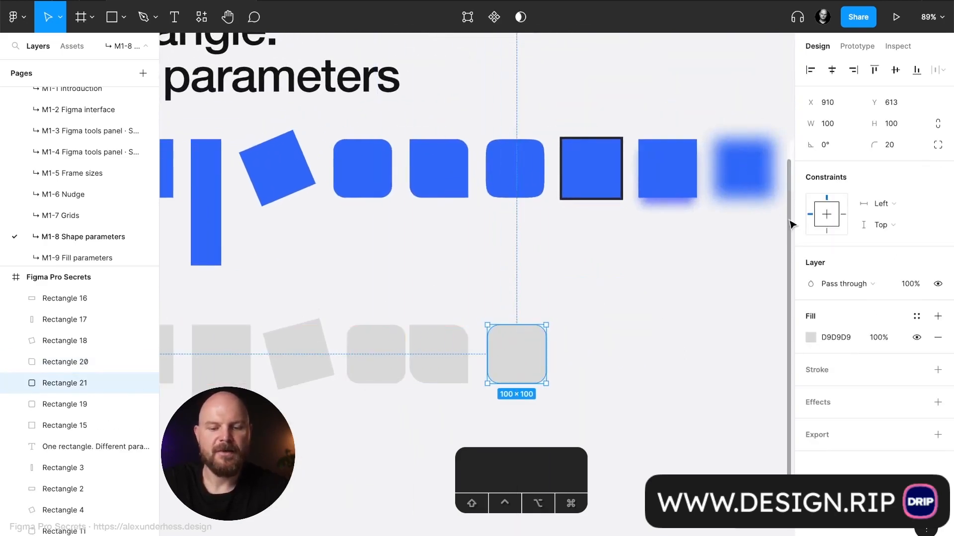
click(938, 144)
click(937, 167)
drag(647, 198, 701, 198)
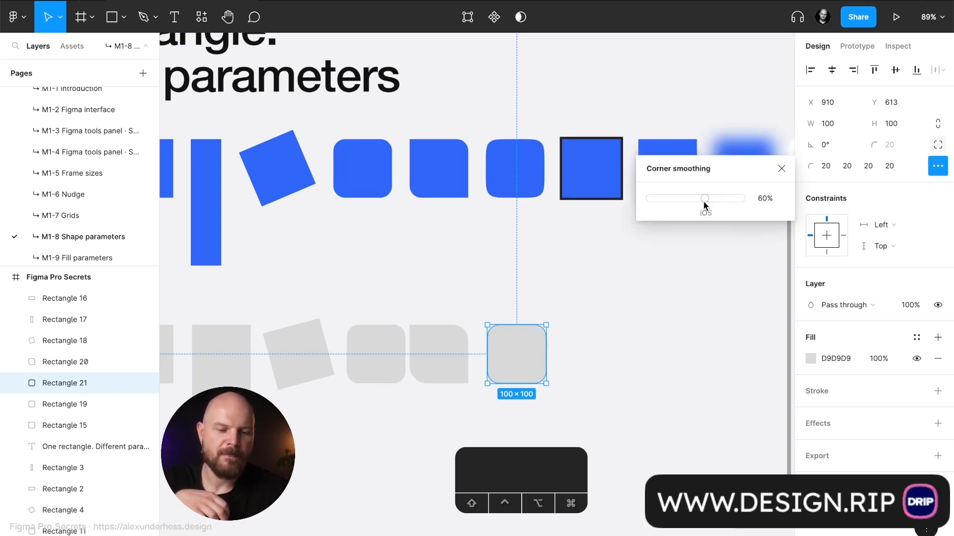
click(781, 168)
click(596, 365)
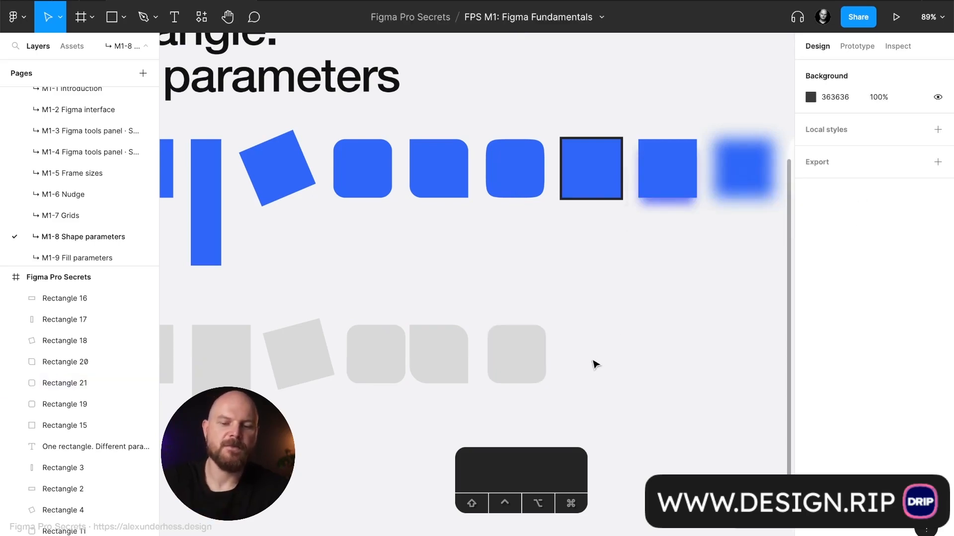
Change the fill of all seven gray shapes to a violet-blue solid color
key(shift+1)
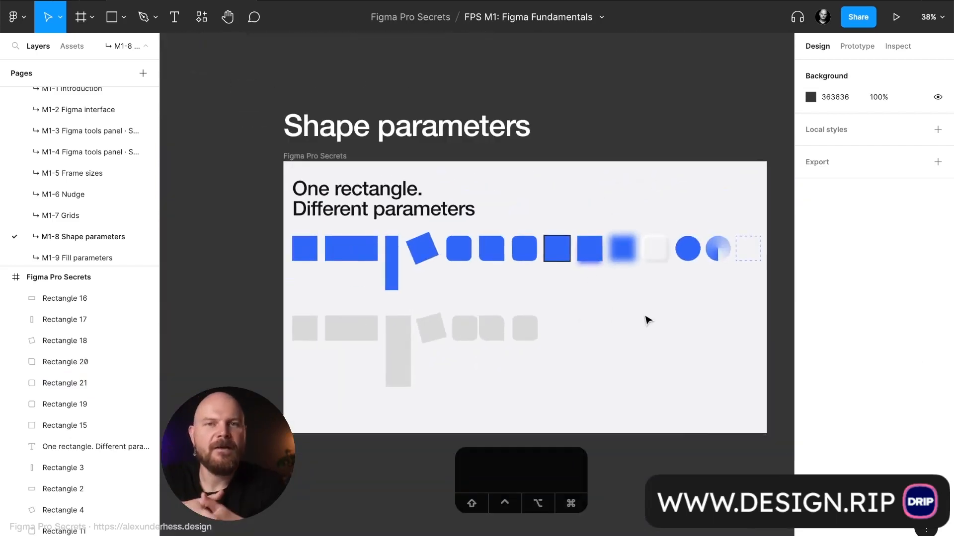
drag(564, 409, 291, 304)
click(809, 338)
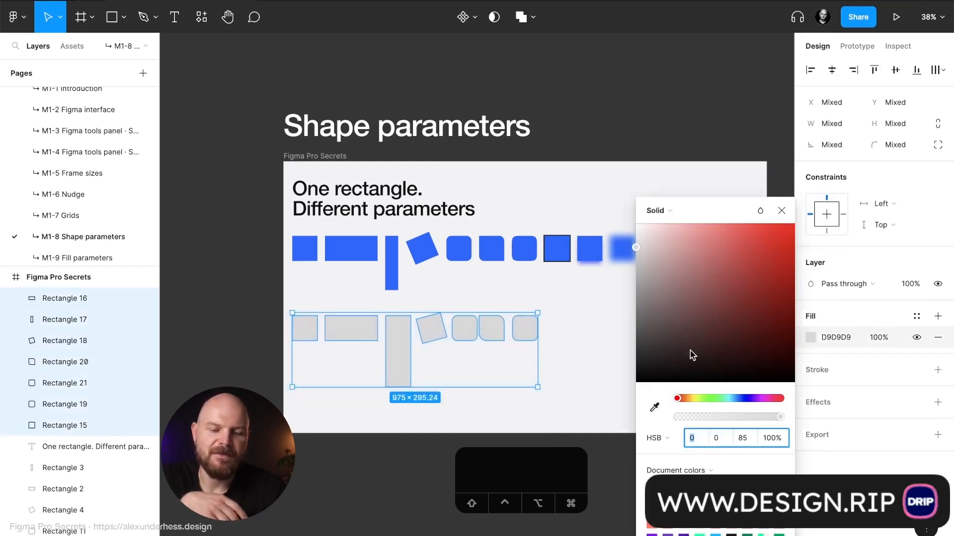
click(745, 401)
drag(738, 368, 751, 232)
click(782, 211)
click(595, 353)
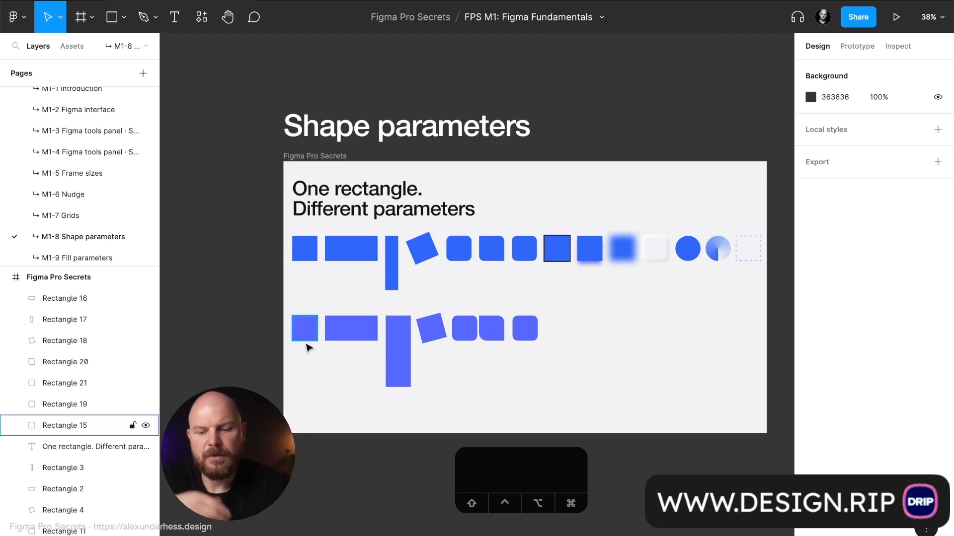
Widen the violet-blue wide rectangle in the second row to 249 px
click(348, 327)
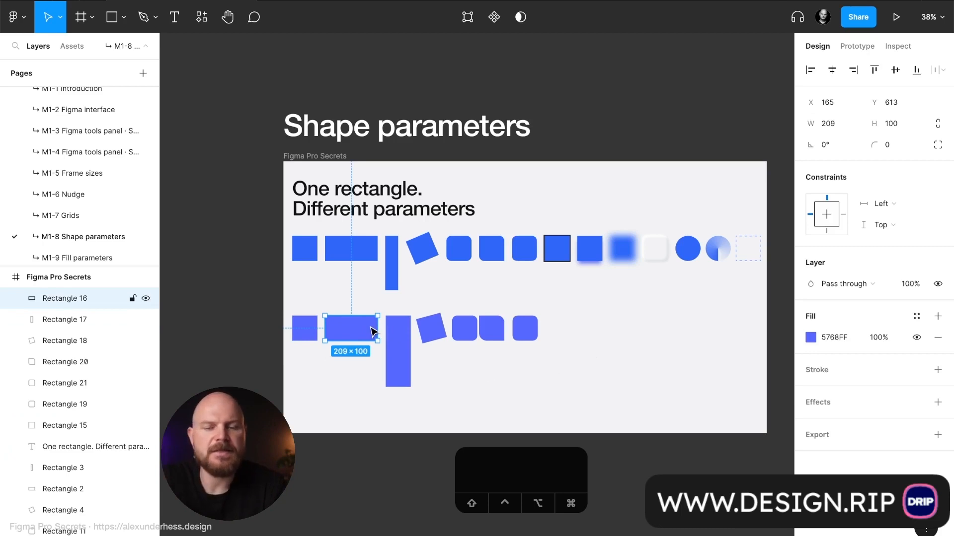
scroll(373, 332, up, 10)
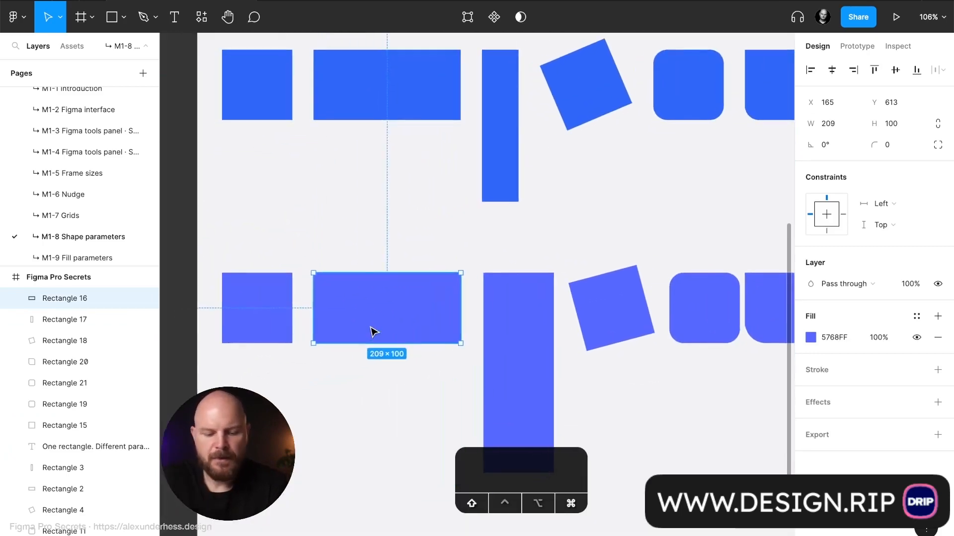
key(super+shift+Right)
key(super+shift+Right)
key(super+shift+Right)
key(super+shift+Right)
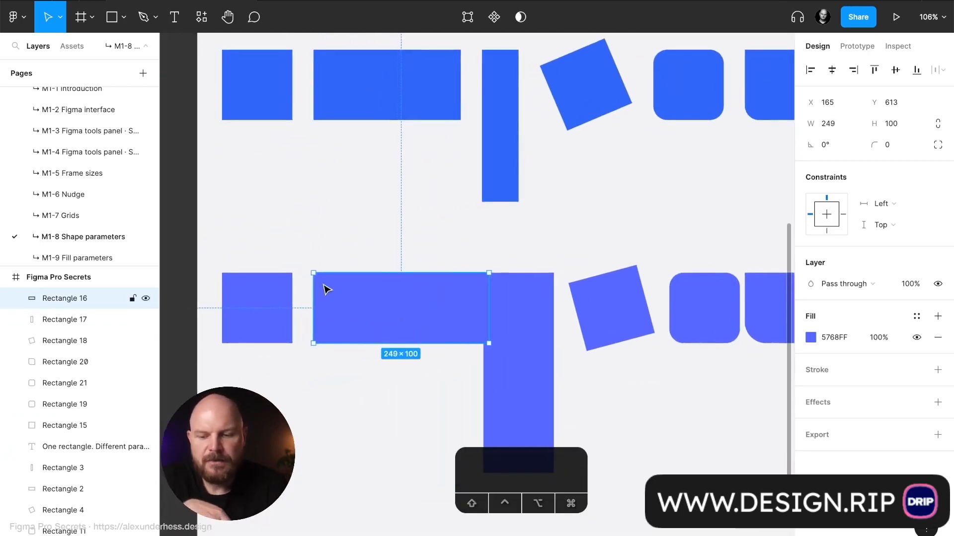
Round the wide rectangle's corners to radius 50 and move it below the first violet-blue square, to X 49, Y 875
scroll(485, 294, up, 8)
drag(487, 258, 325, 375)
click(326, 213)
scroll(326, 213, down, 7)
scroll(326, 212, left, 5)
drag(506, 222, 410, 439)
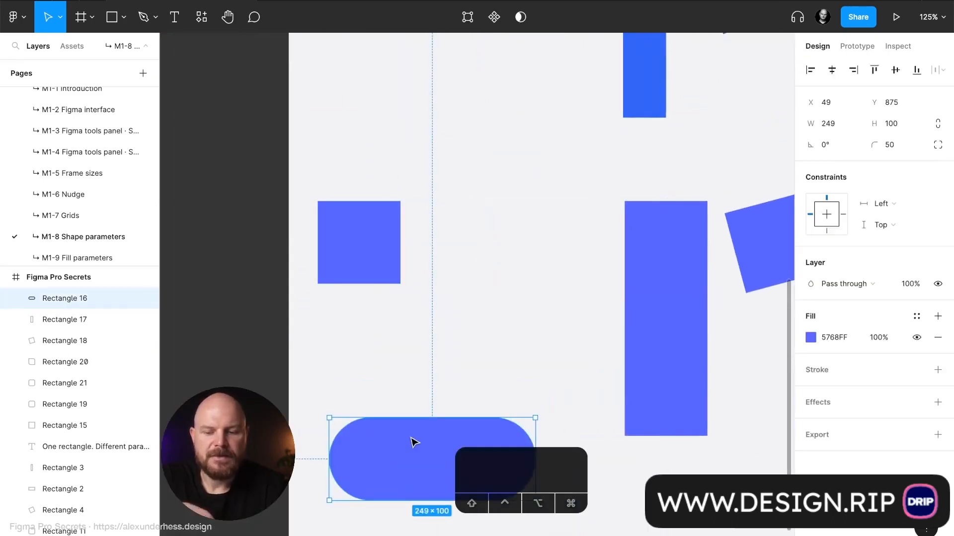
scroll(414, 442, down, 5)
scroll(425, 224, up, 3)
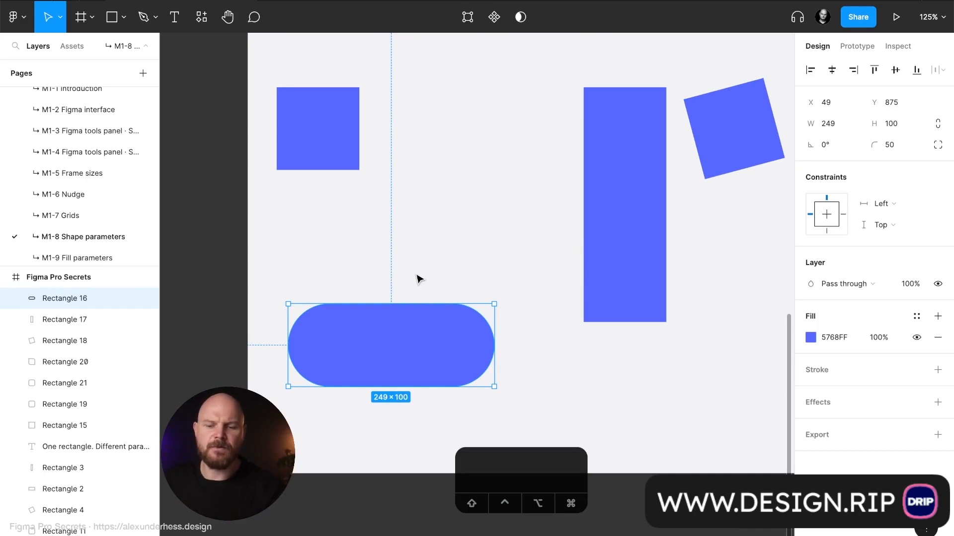
Resize the pill shape to 250 wide and divide its height by 5 to make it 20, then deselect it
click(851, 127)
text(2)
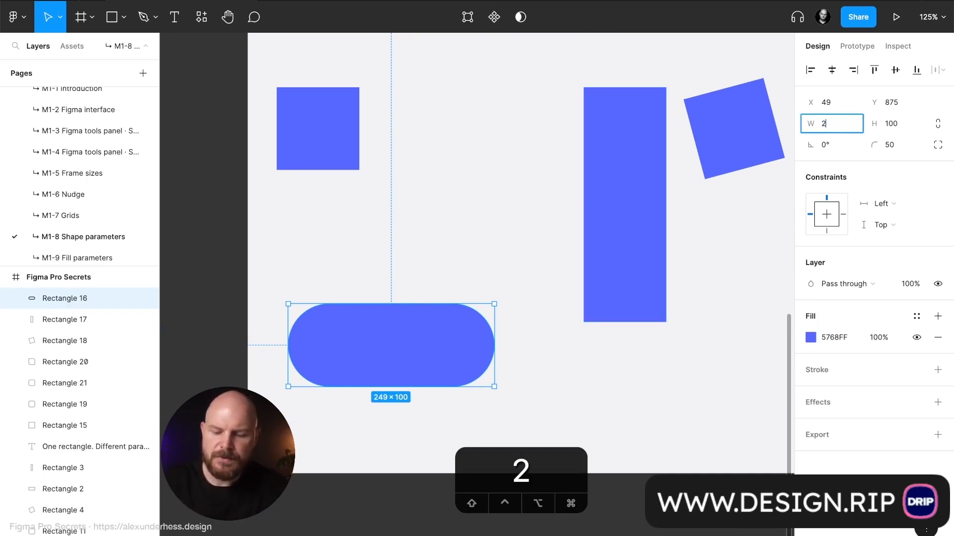
text(50)
key(Tab)
key(Right)
text(/5)
key(Return)
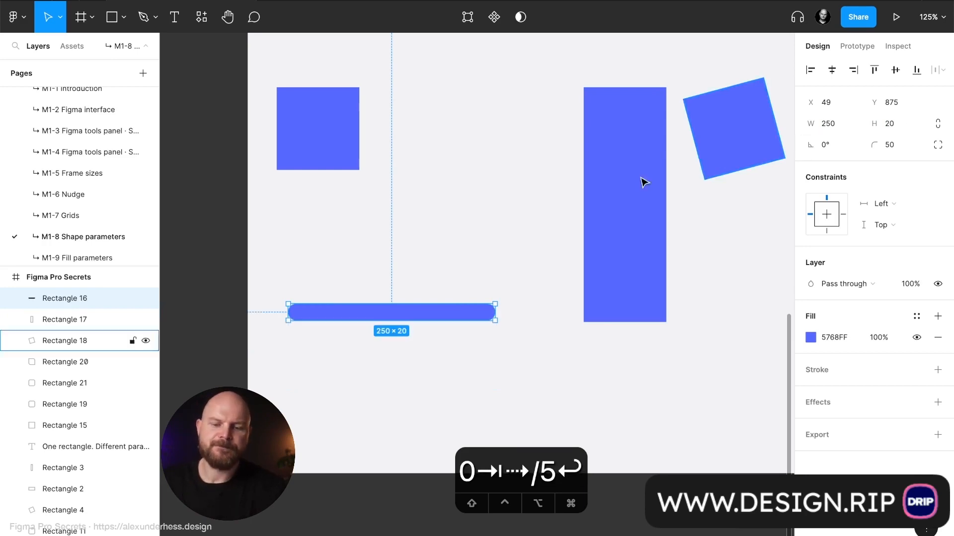
click(491, 172)
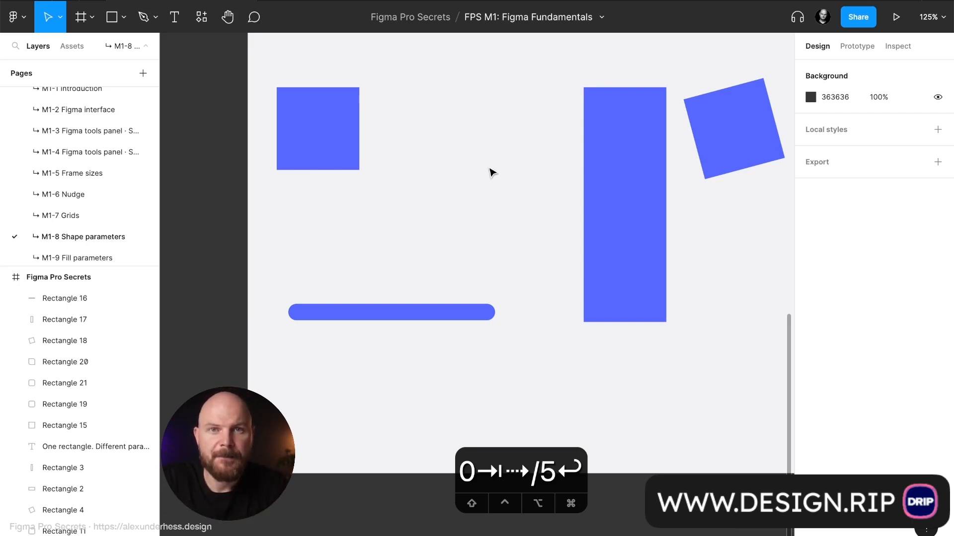
key(shift+1)
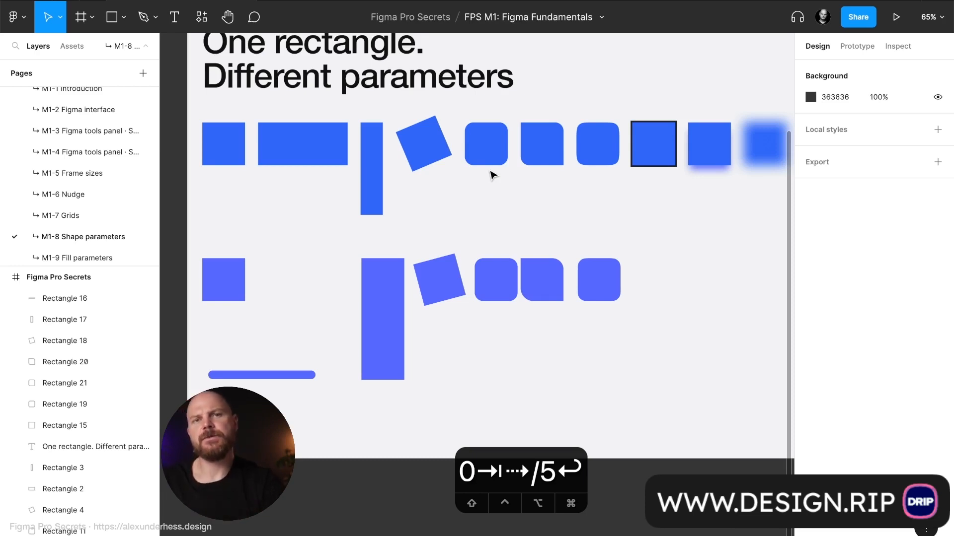
key(shift+1)
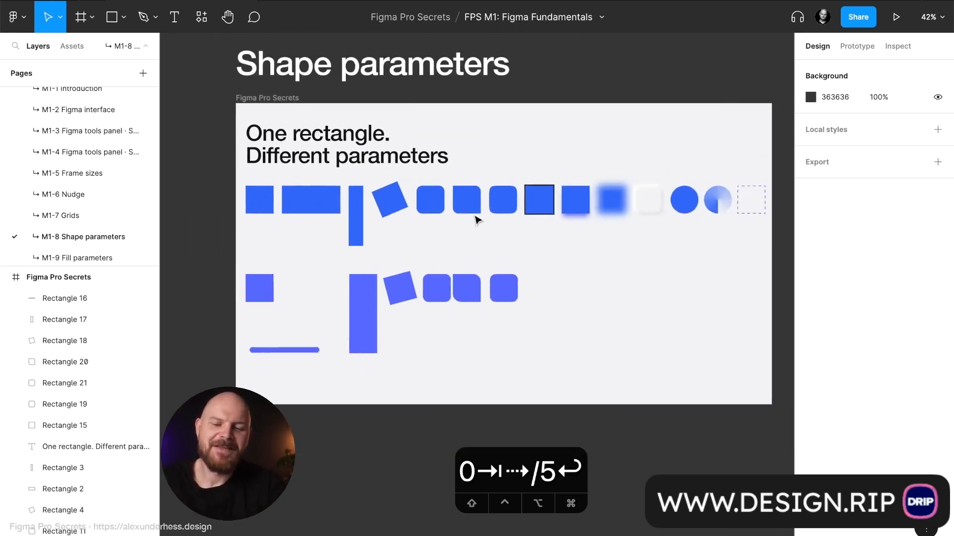